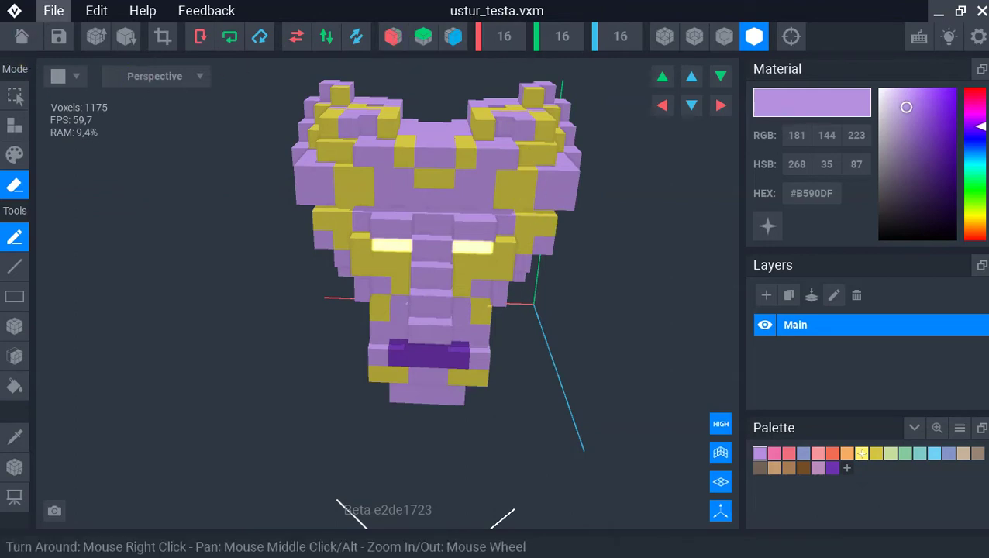
Step: Close the open ustur_testa model without saving its changes and return to the home screen
click(46, 12)
click(45, 9)
click(20, 36)
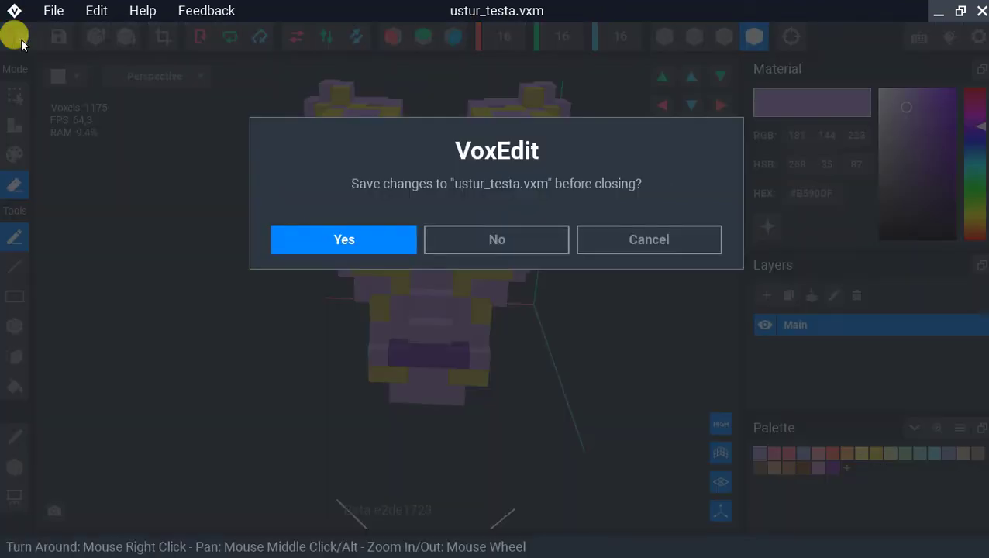
click(494, 243)
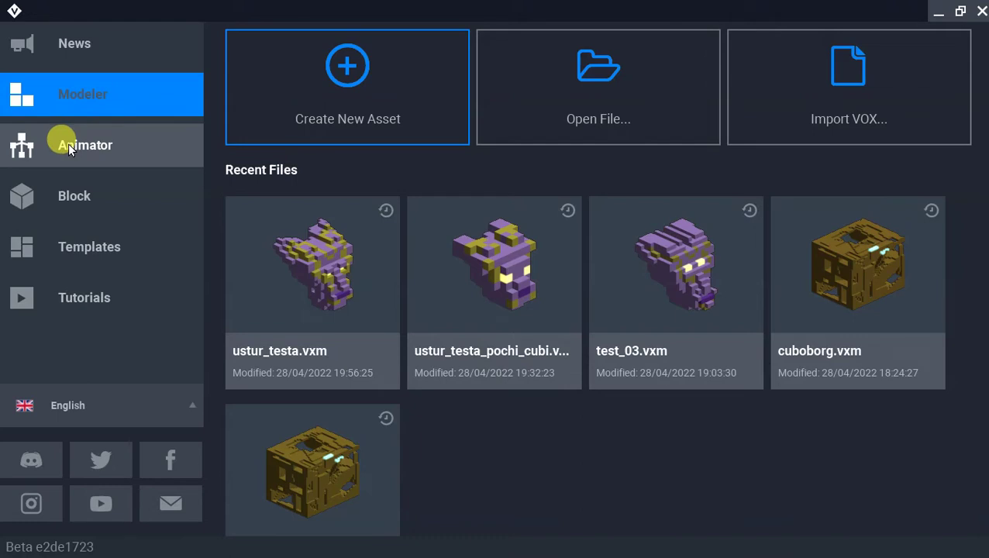
Step: Create a new Modeler asset named test_001 in the current folder
click(98, 250)
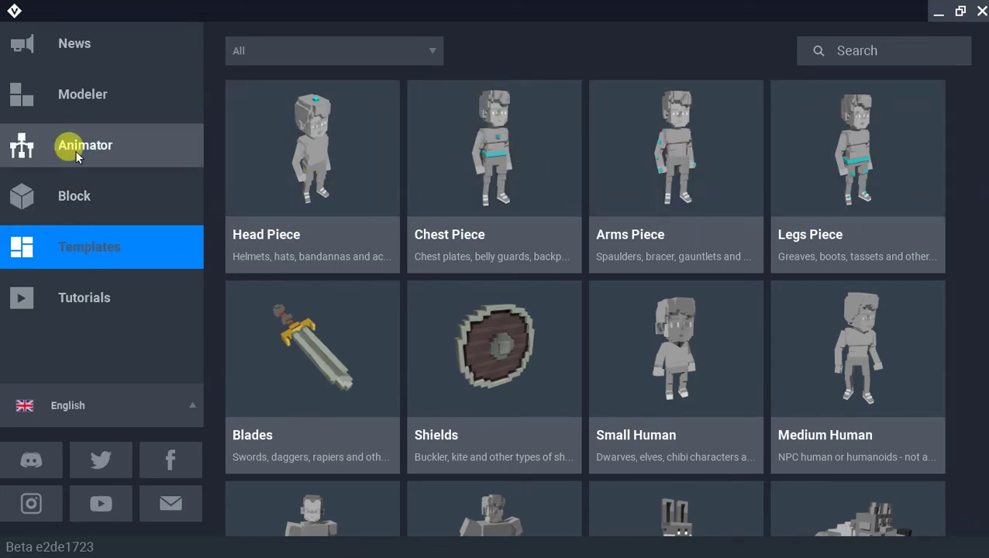
click(77, 97)
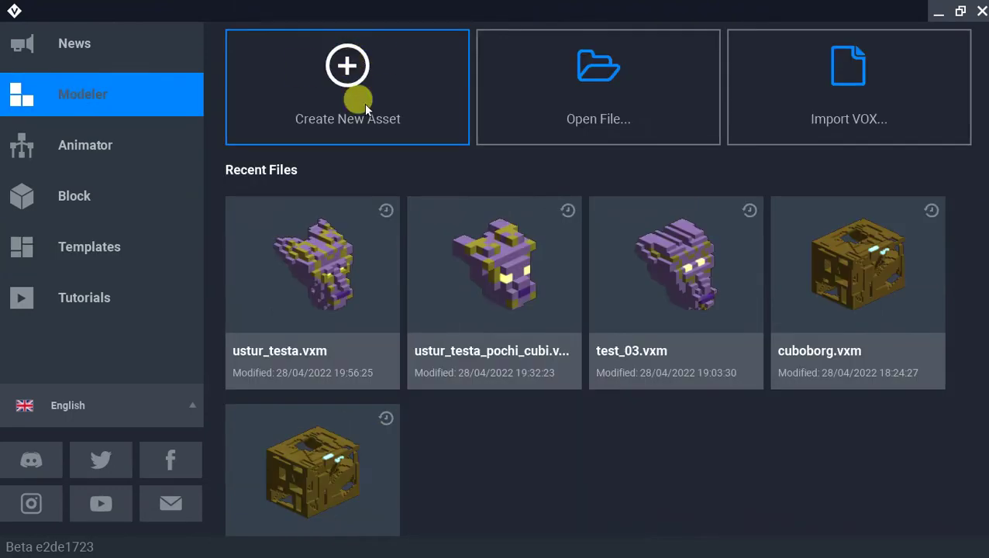
click(354, 65)
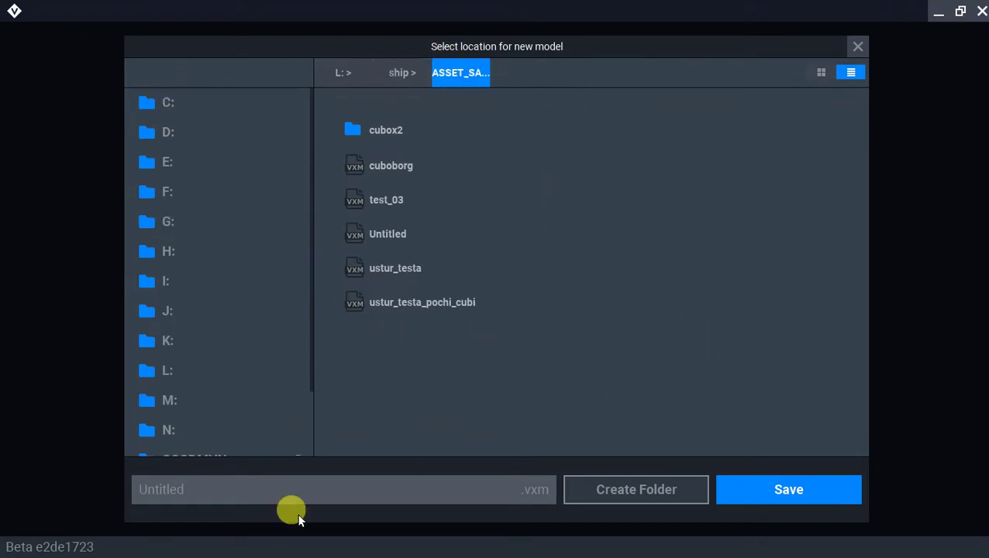
click(276, 489)
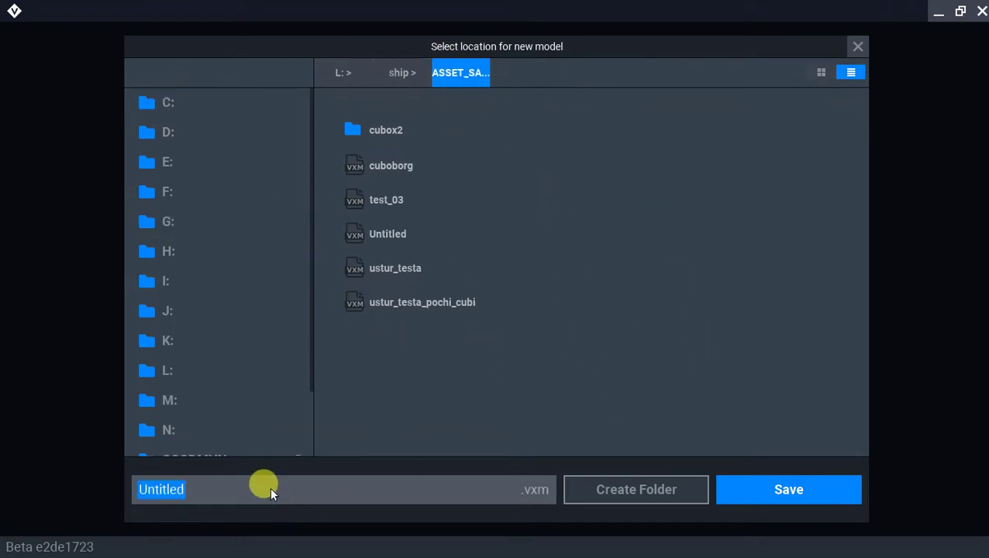
text(test_001)
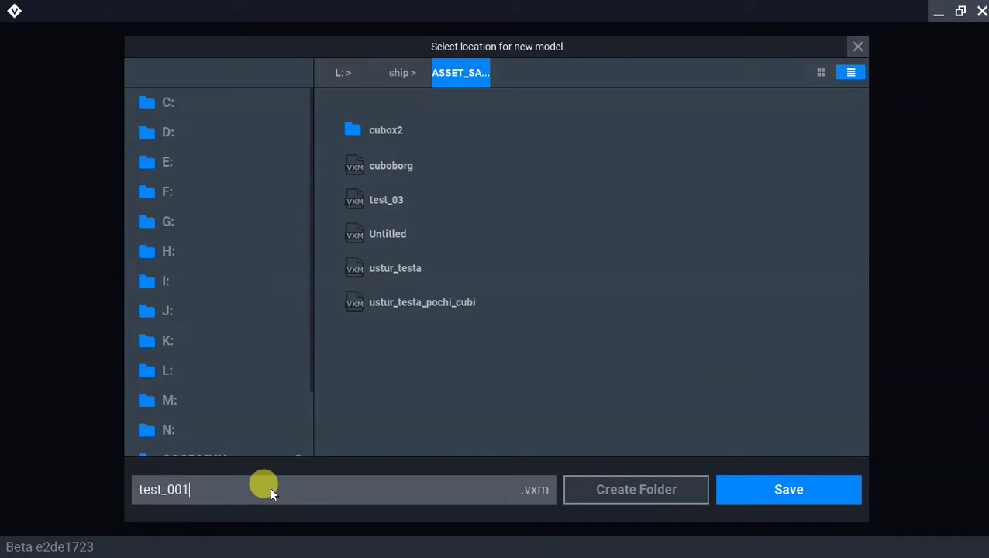
key(Return)
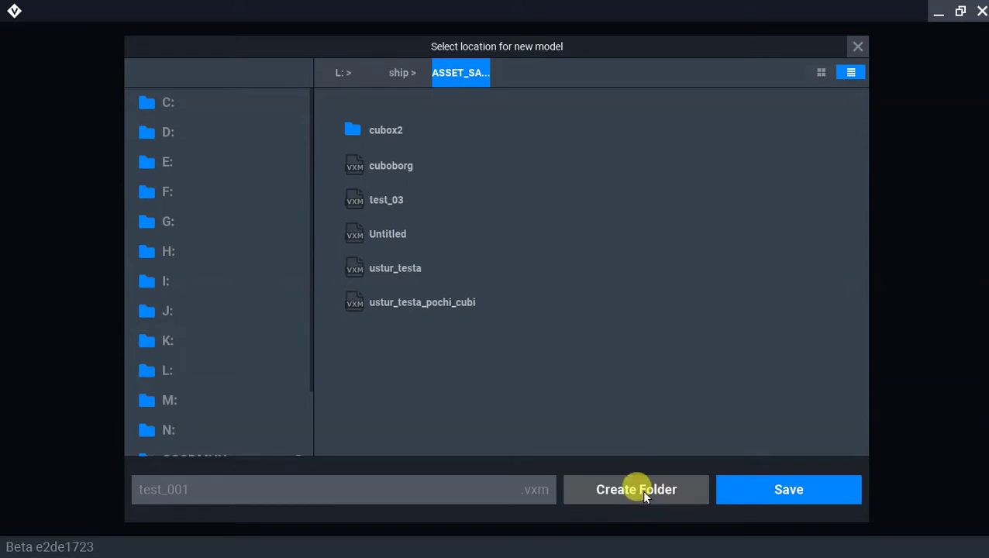
click(793, 497)
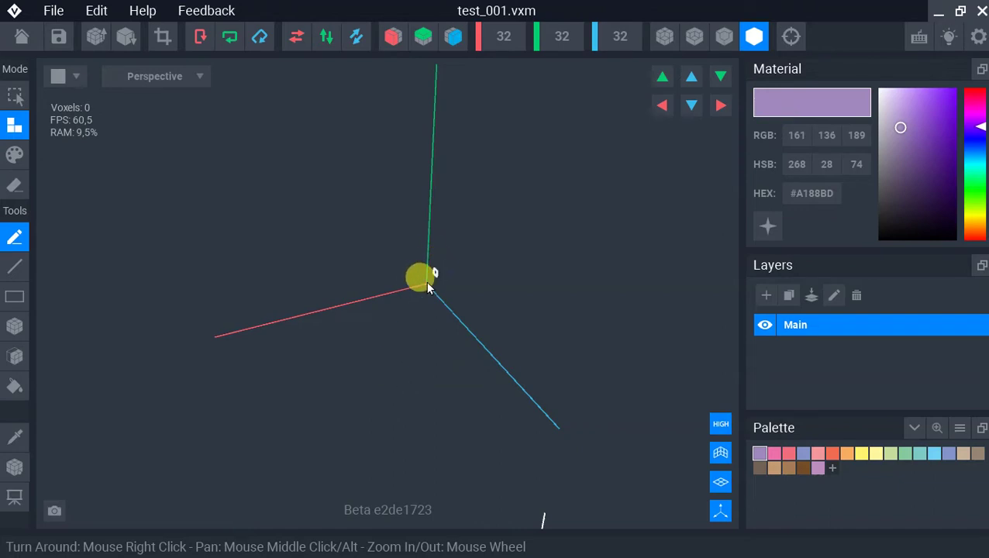
Step: Place a single light purple voxel on the floor of the empty scene in add-voxel mode
right_drag(243, 349, 244, 351)
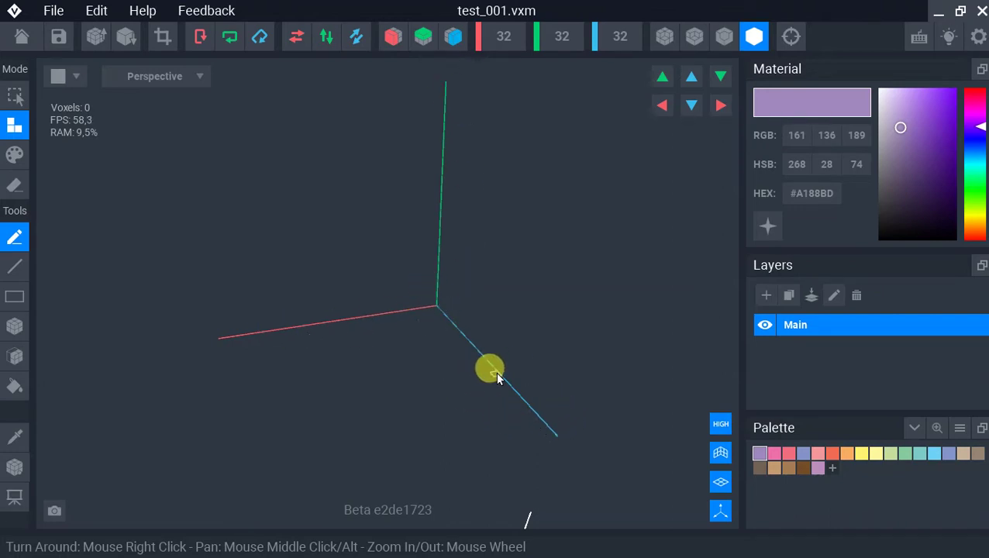
right_drag(440, 426, 385, 502)
scroll(346, 360, up, 2)
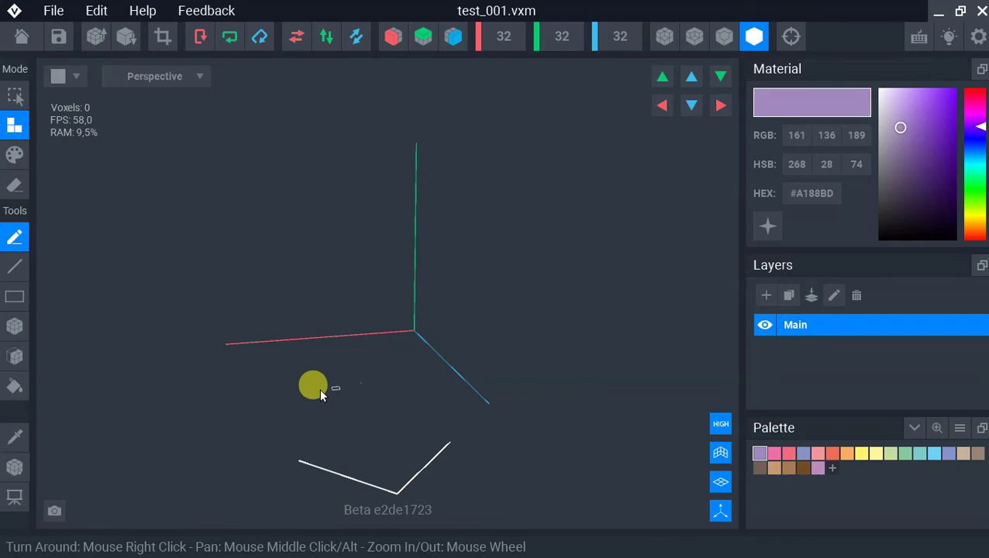
click(14, 95)
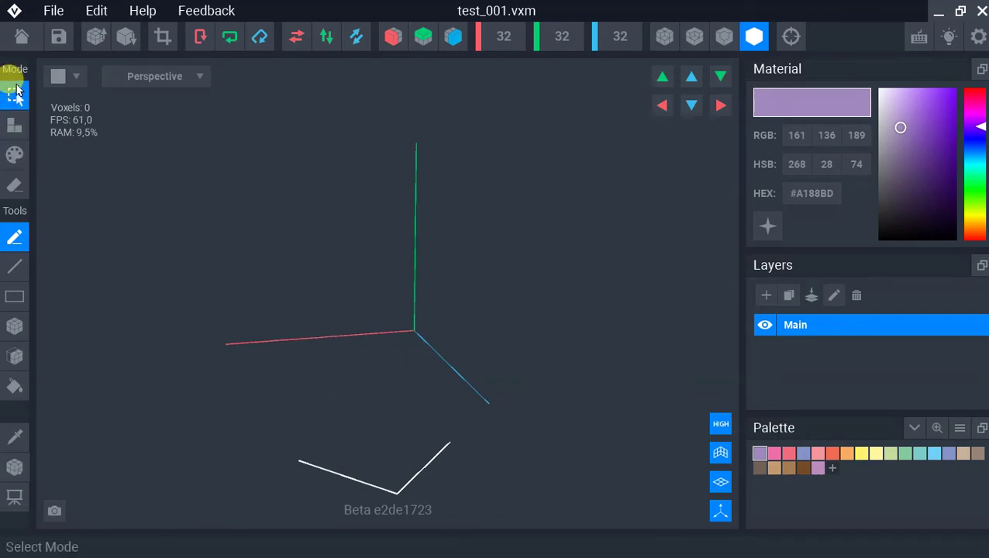
click(14, 130)
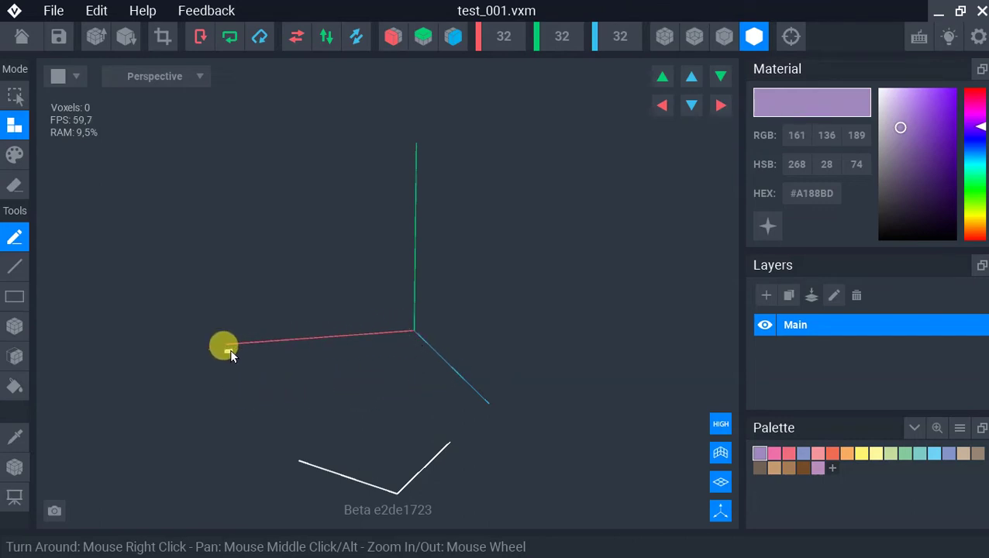
click(336, 393)
Step: Draw more light purple voxels from the first one to form a stepped bar with a raised column
right_drag(346, 393, 531, 432)
right_drag(392, 411, 424, 411)
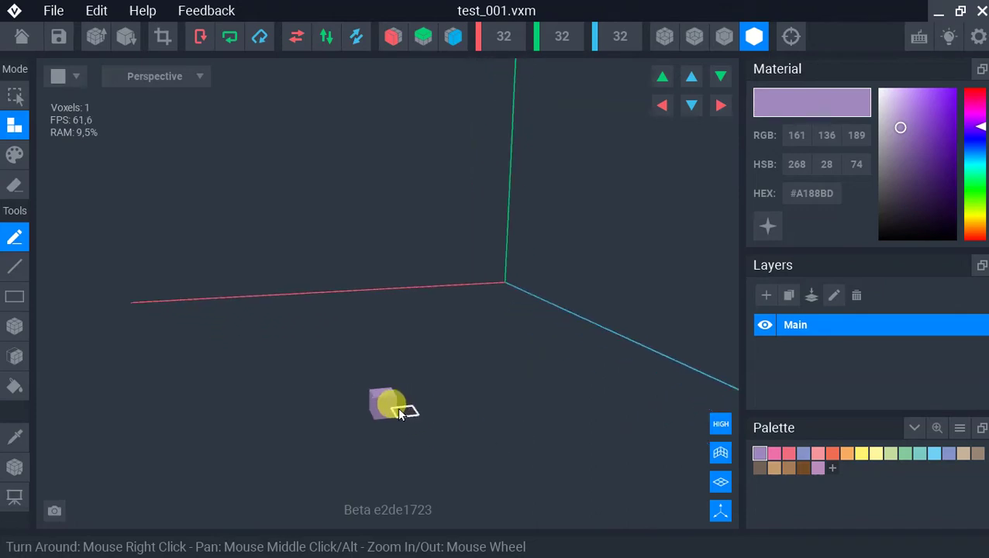
mouse_move(386, 389)
mouse_down()
mouse_move(375, 387)
mouse_move(392, 346)
mouse_move(434, 406)
mouse_move(434, 275)
mouse_move(441, 295)
mouse_move(505, 280)
mouse_up()
right_drag(505, 281, 511, 282)
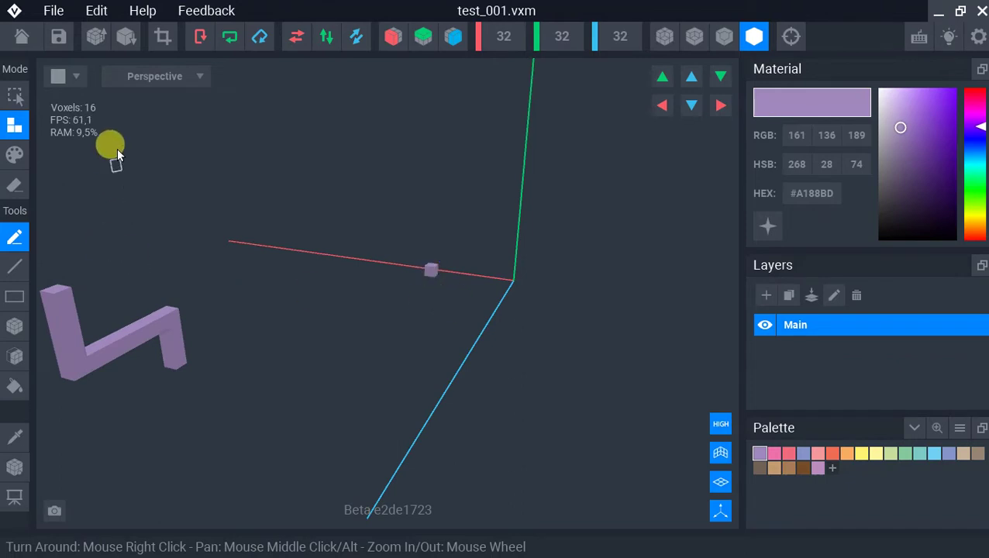
Step: Erase the stray purple voxel near the red axis
click(17, 188)
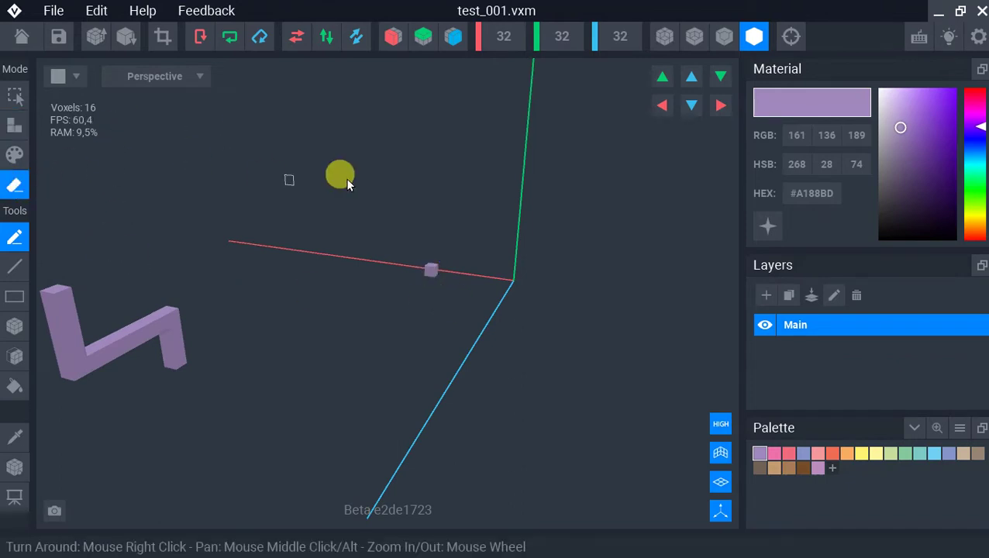
mouse_move(424, 265)
mouse_down()
mouse_move(576, 275)
mouse_move(546, 299)
mouse_move(400, 343)
mouse_up()
mouse_move(400, 343)
right_down()
mouse_move(323, 382)
mouse_move(161, 321)
mouse_move(265, 331)
right_up()
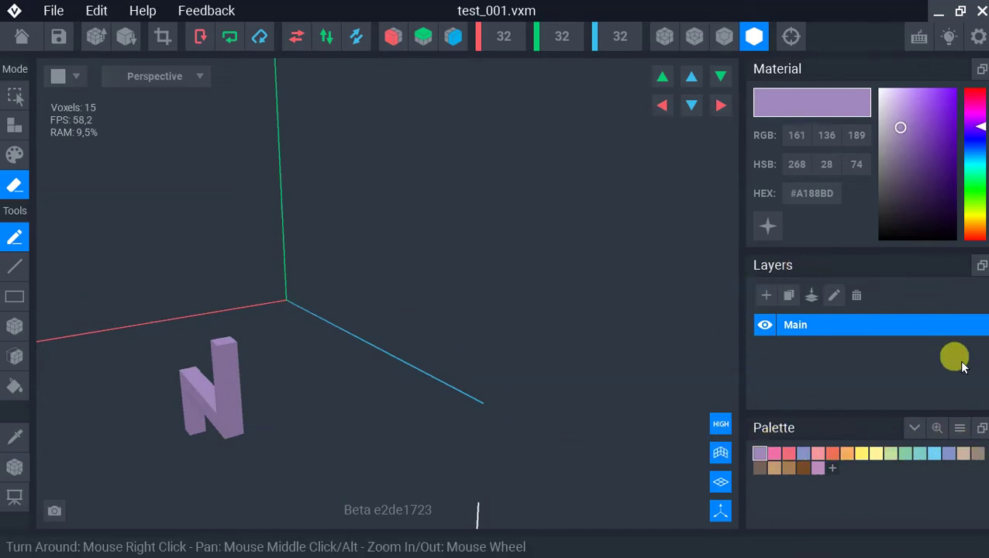
Step: Add a new palette colour and set it to dark blue, #00126D
click(821, 468)
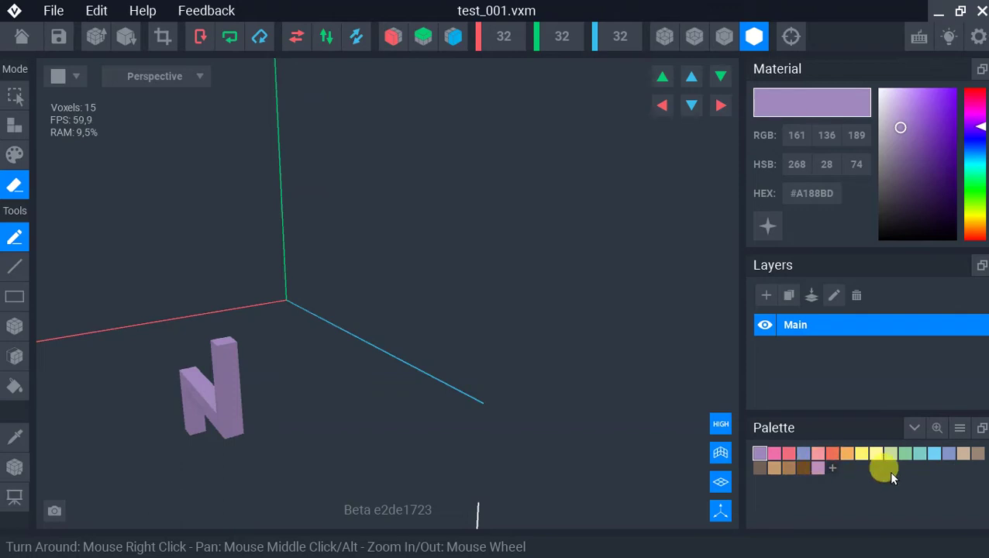
click(833, 467)
click(979, 146)
mouse_move(944, 138)
mouse_down()
mouse_move(962, 194)
mouse_move(954, 176)
mouse_up()
Step: Erase the top voxel of the taller purple column and stack seven dark blue voxels on it
click(223, 341)
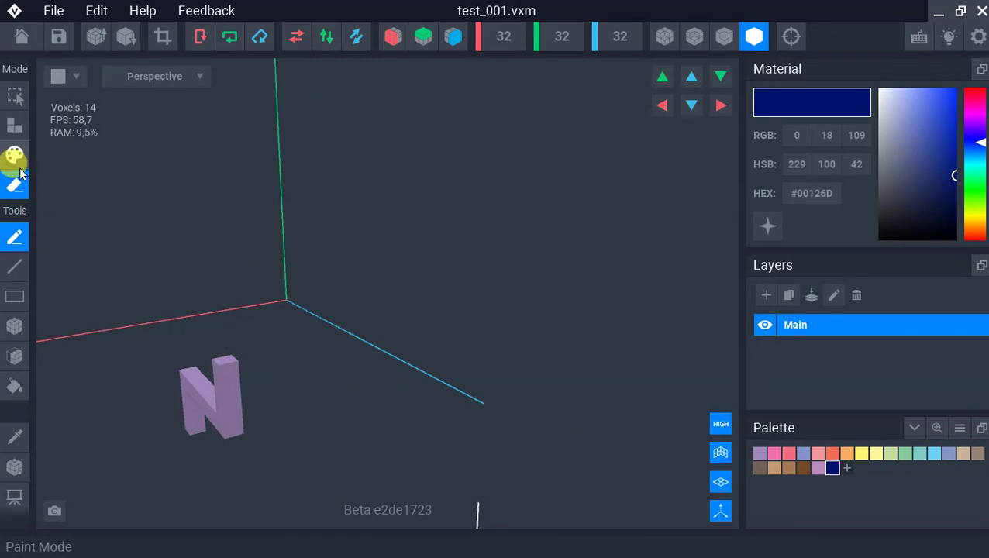
click(15, 124)
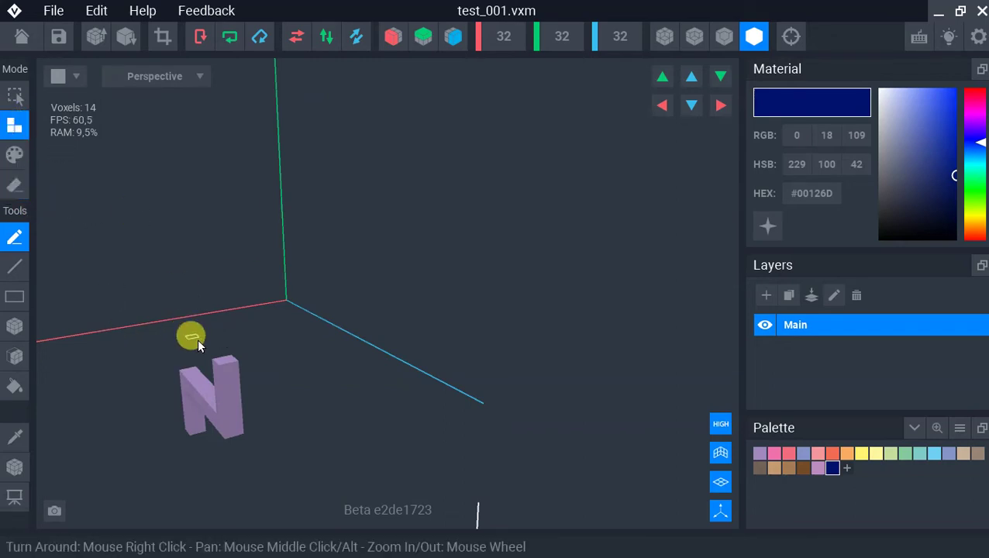
click(224, 344)
drag(216, 316, 220, 293)
right_drag(220, 292, 212, 313)
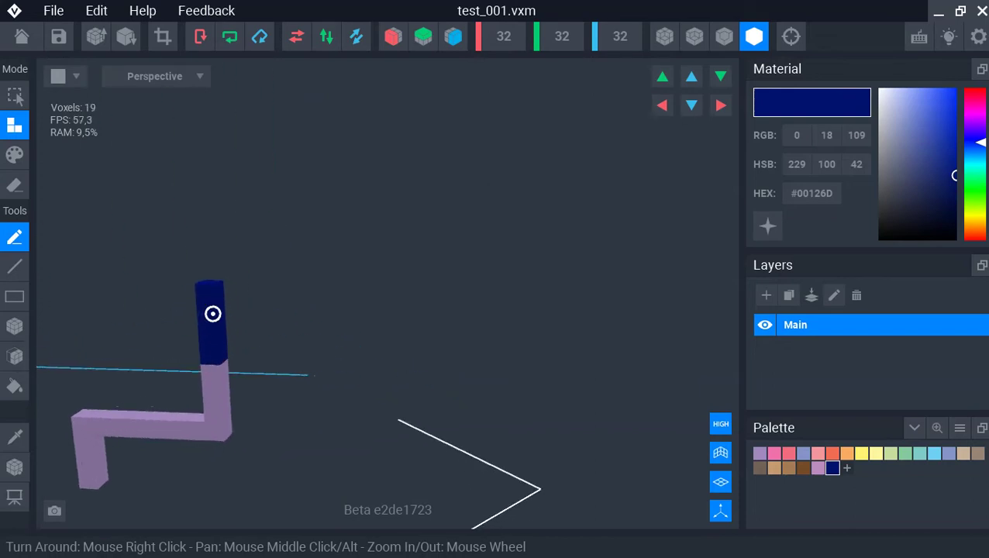
click(220, 268)
drag(205, 267, 205, 248)
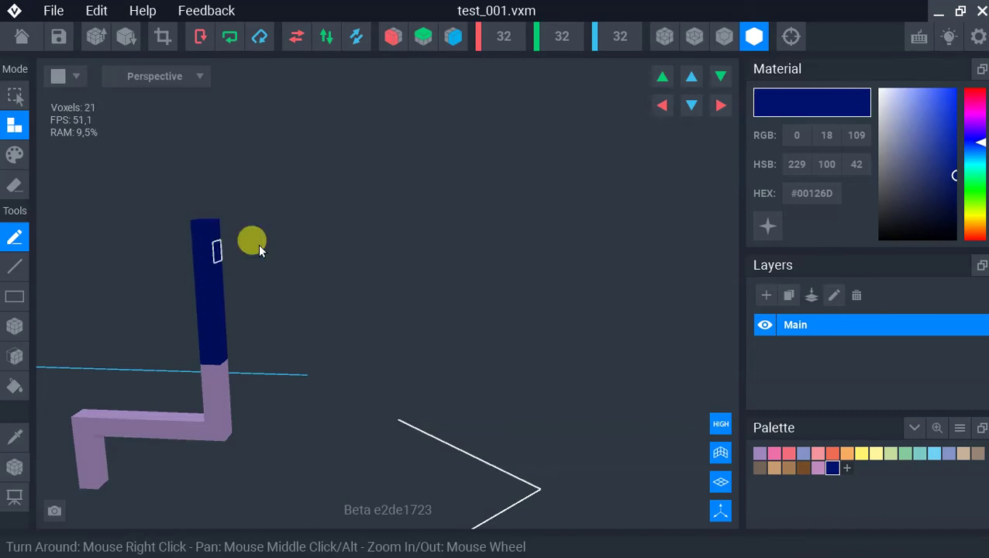
Step: Split the viewport into a perspective view and a flat grid view side by side
click(80, 72)
click(73, 127)
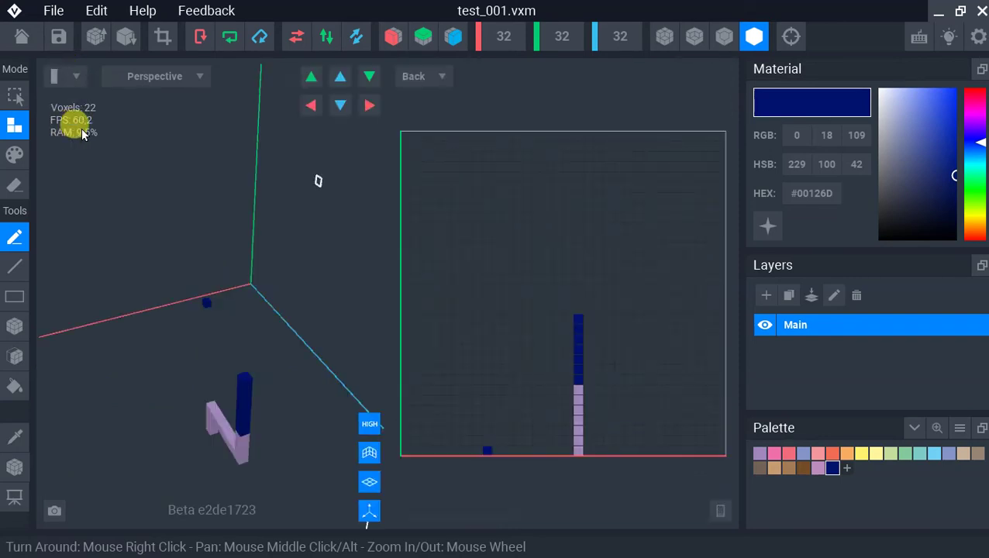
click(481, 352)
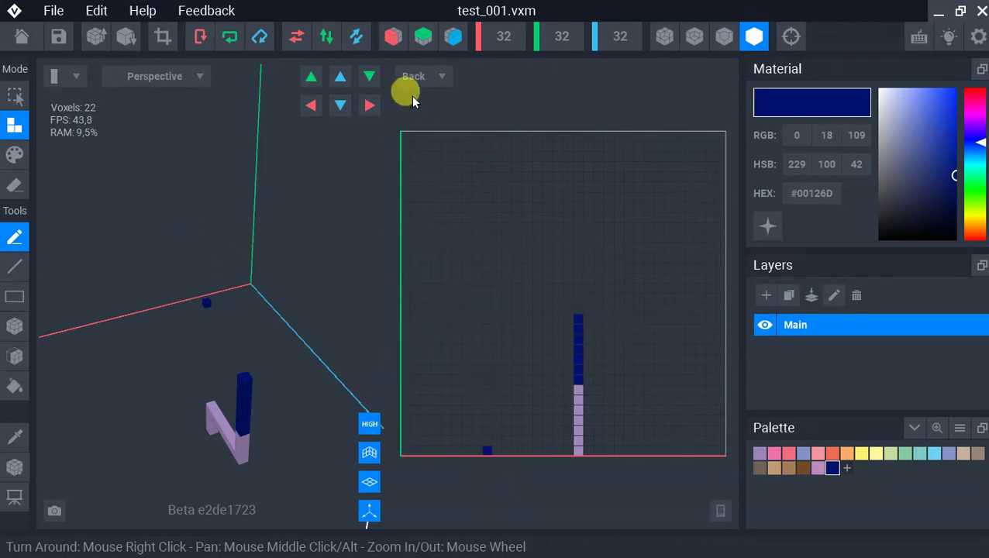
Step: Switch the flat grid view to Left, Top and finally Front
click(439, 75)
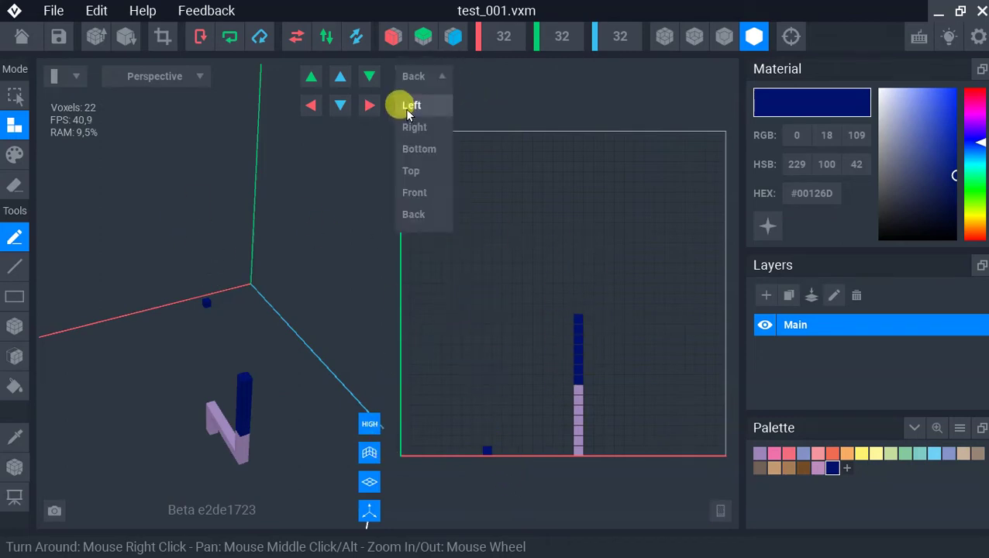
click(421, 105)
click(434, 74)
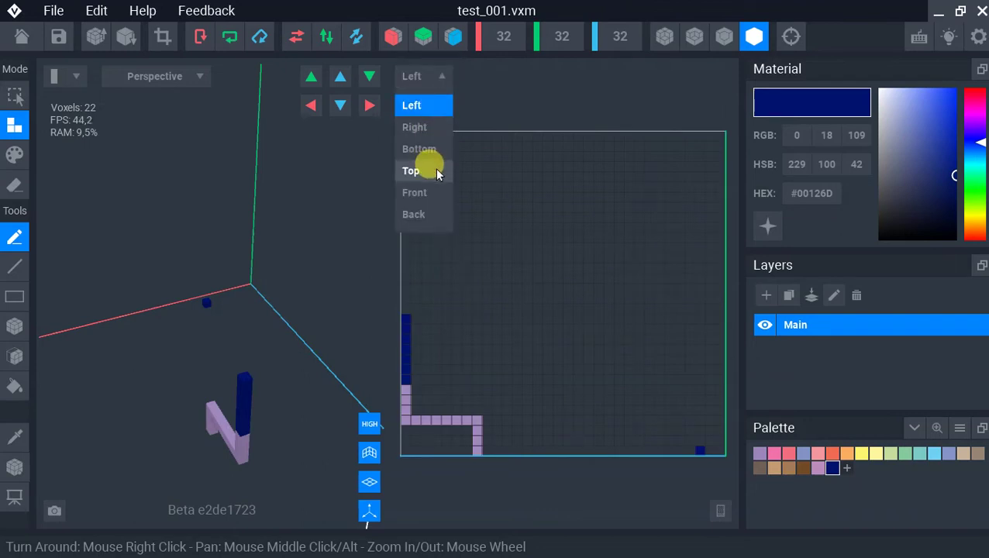
click(435, 169)
click(439, 76)
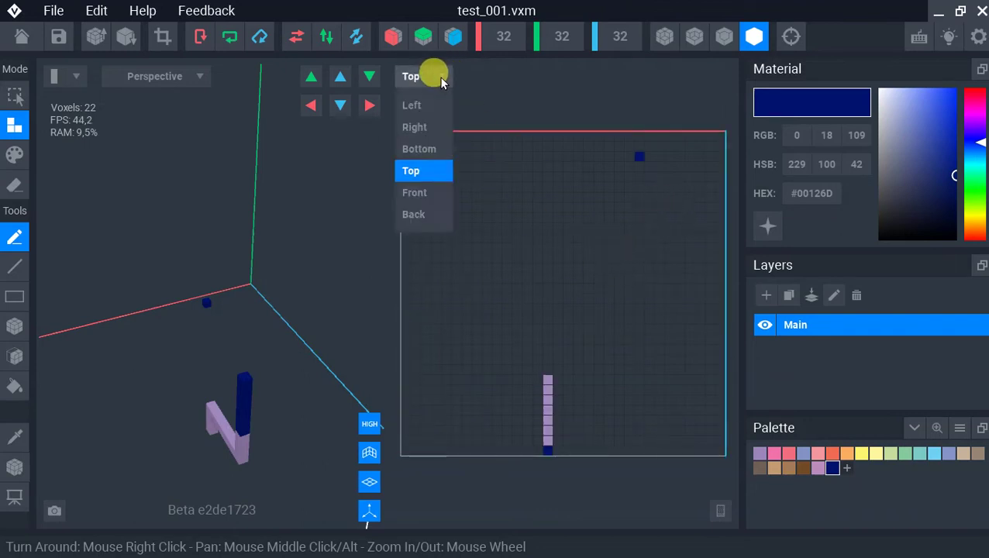
click(430, 190)
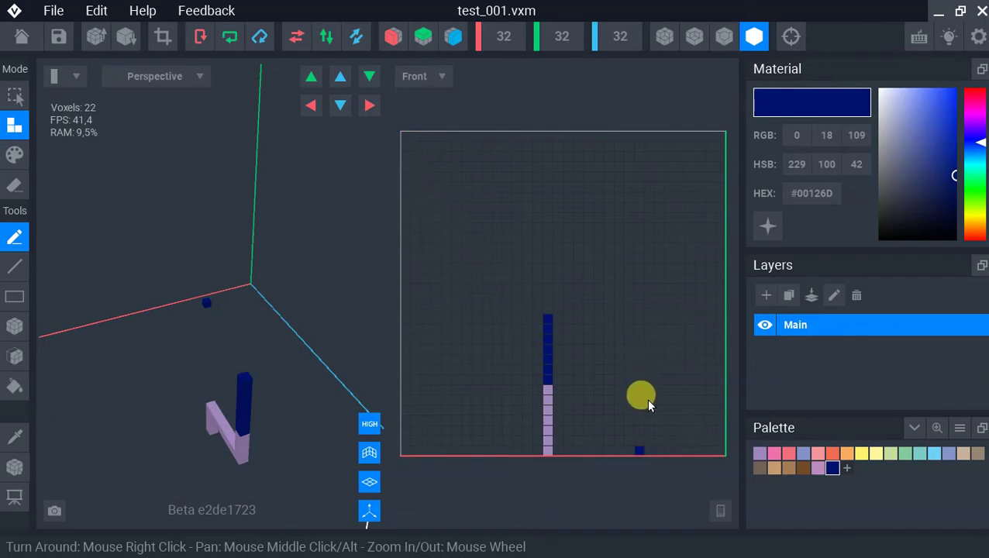
Step: Erase the stray dark blue floor voxel in the Front view
click(638, 450)
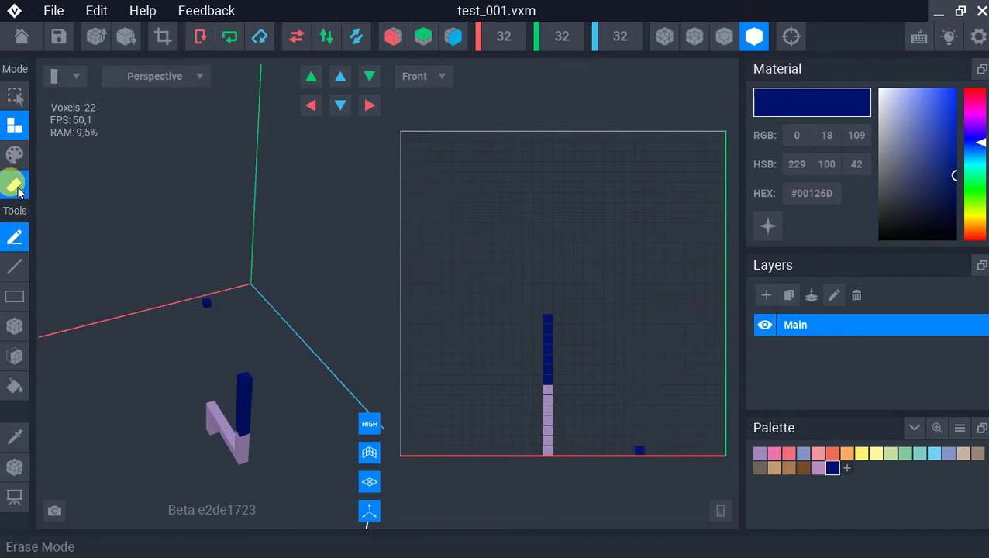
click(15, 185)
click(637, 451)
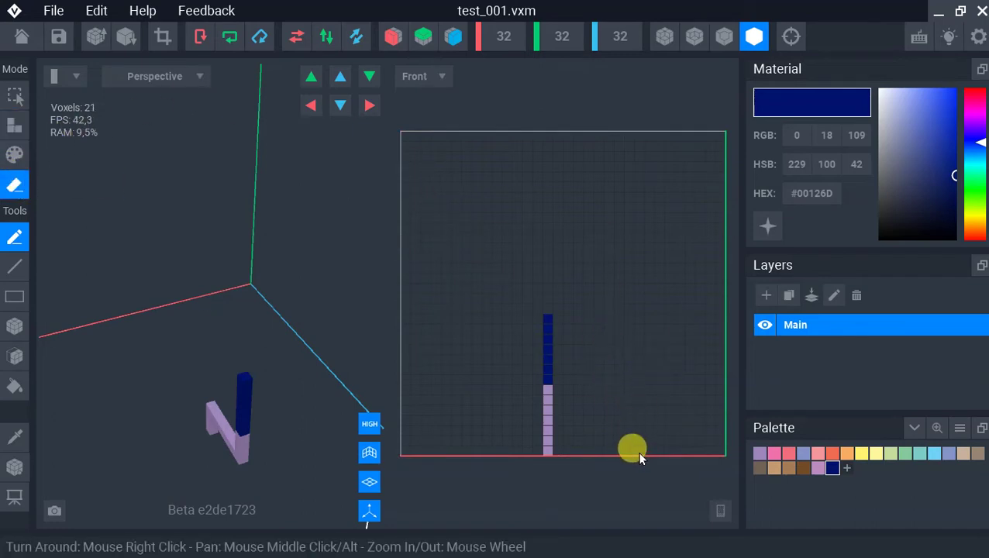
right_drag(278, 345, 258, 327)
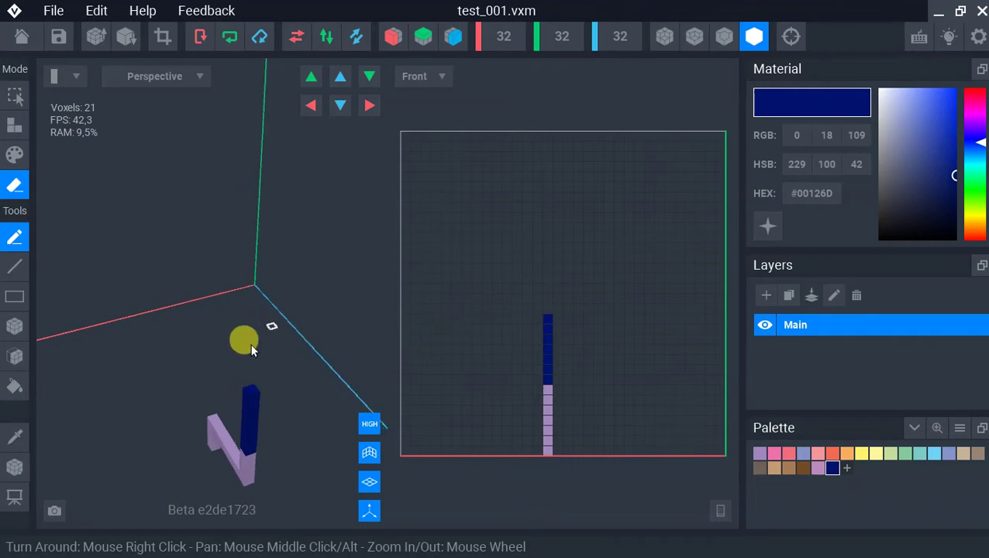
Step: Erase and replace the column's top dark blue voxel, and place a few loose dark blue voxels on the floor behind it
click(12, 128)
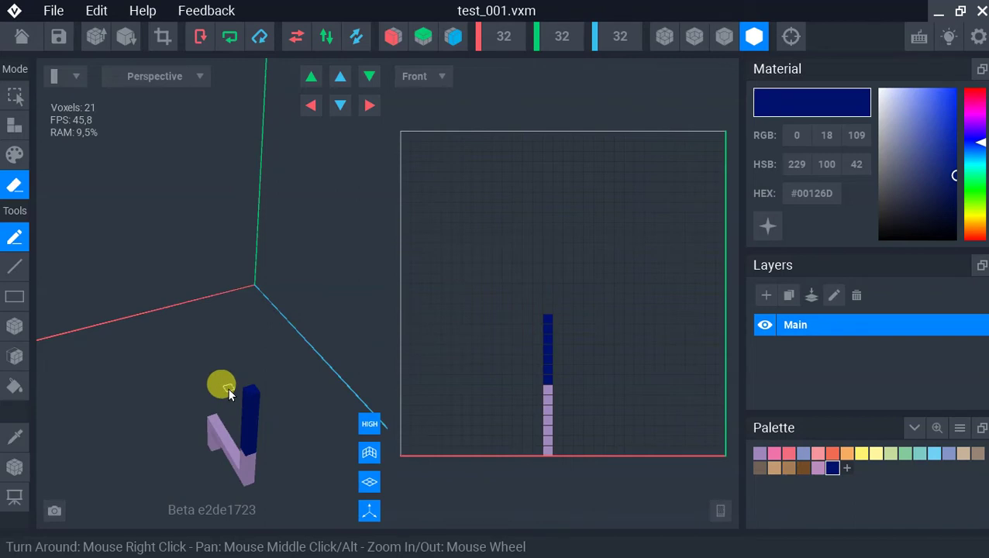
click(238, 402)
click(14, 125)
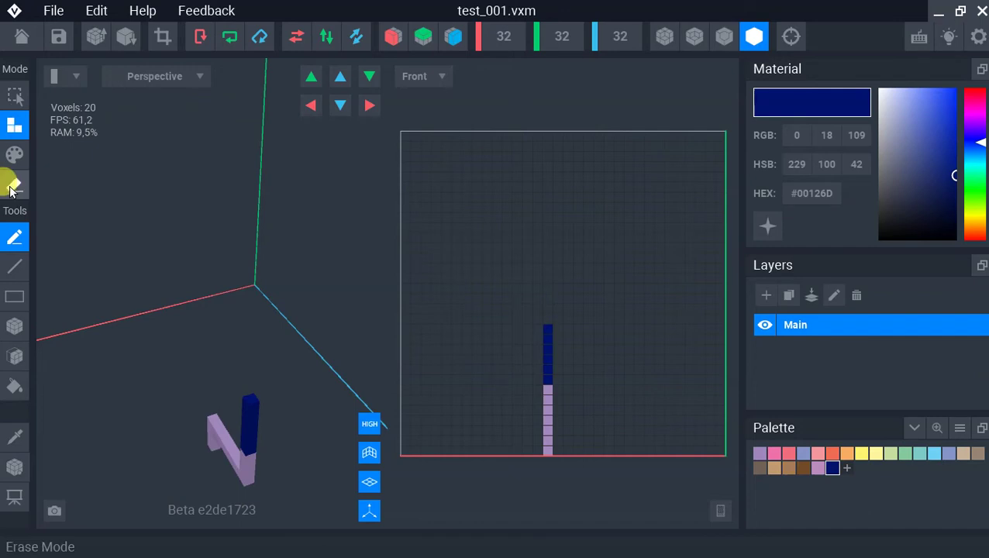
click(252, 401)
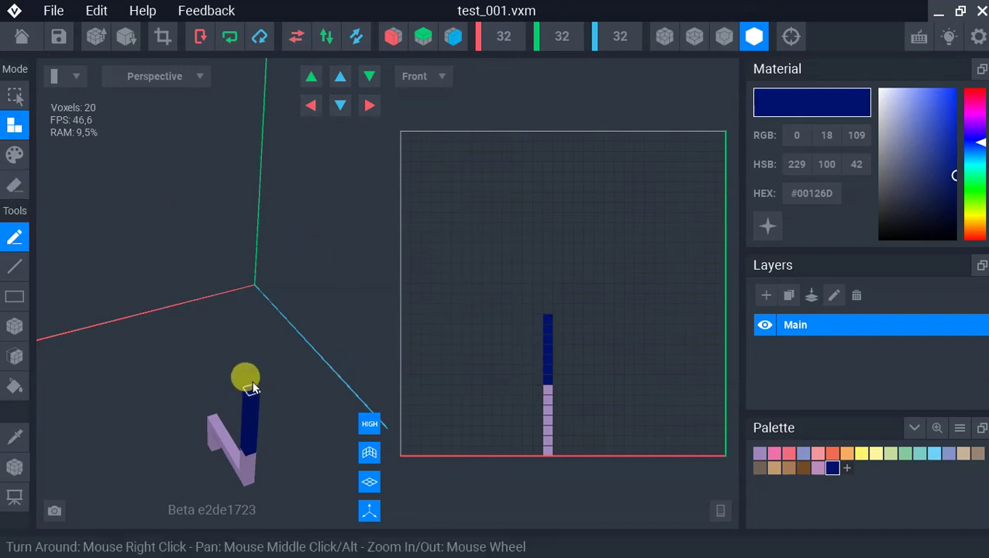
mouse_move(251, 349)
mouse_down()
mouse_move(282, 383)
mouse_move(256, 444)
mouse_up()
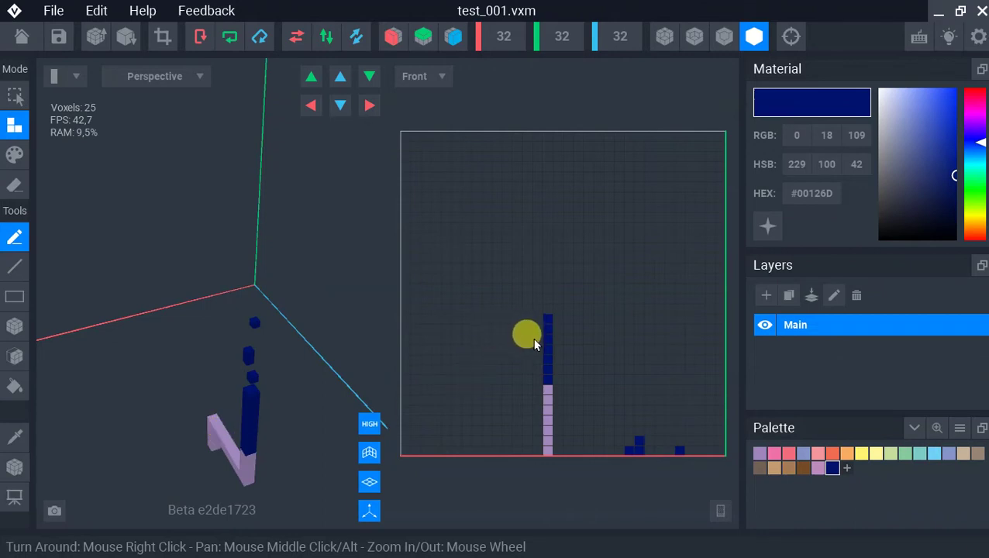
Step: Switch the flat grid view to Top and draw a rough freehand dark blue voxel loop on the floor
click(417, 77)
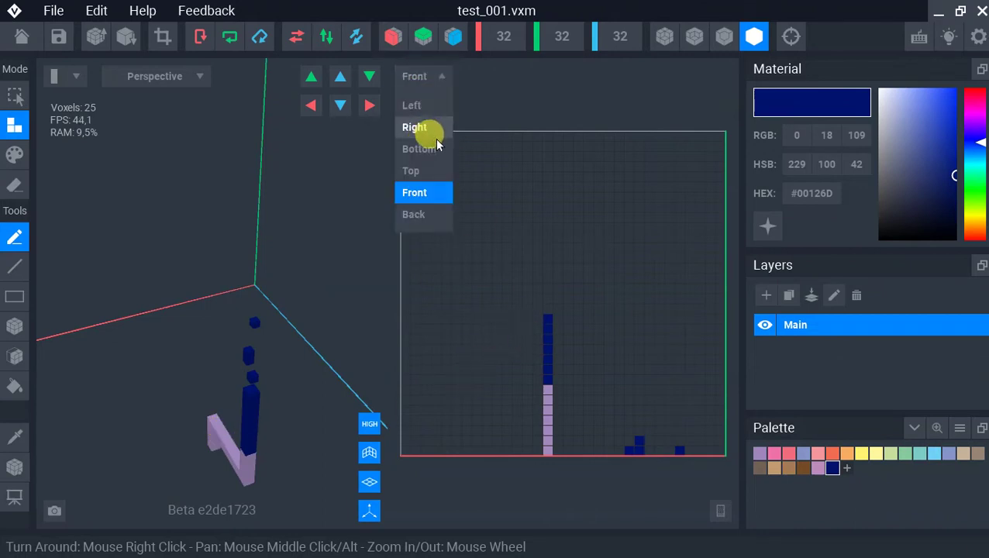
click(428, 170)
mouse_move(588, 237)
mouse_down()
mouse_move(578, 207)
mouse_move(528, 205)
mouse_move(503, 232)
mouse_move(497, 274)
mouse_move(540, 297)
mouse_move(584, 293)
mouse_move(597, 264)
mouse_move(561, 201)
mouse_up()
mouse_move(503, 228)
mouse_down()
mouse_move(488, 269)
mouse_move(534, 299)
mouse_move(92, 365)
mouse_move(167, 384)
mouse_move(505, 286)
mouse_move(509, 295)
mouse_up()
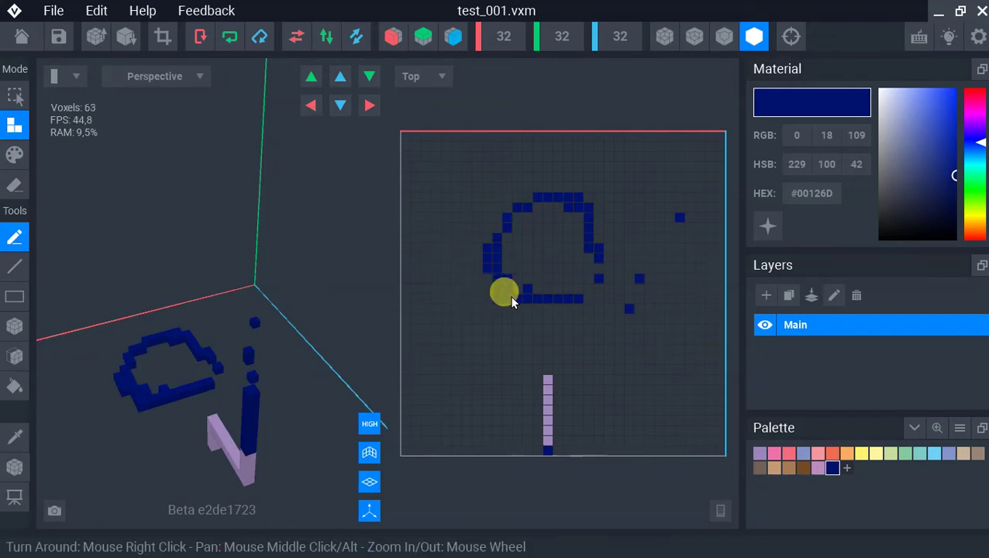
Step: Split the viewport into four views and scatter dark blue voxels across the middle of the Left view
click(76, 77)
click(72, 142)
drag(569, 192, 567, 163)
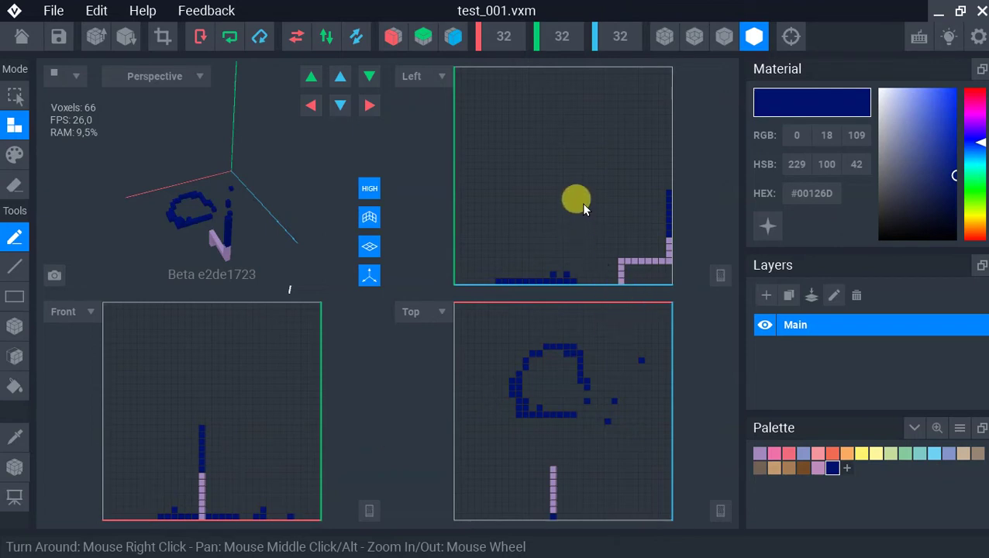
mouse_move(516, 163)
mouse_down()
mouse_move(559, 171)
mouse_move(592, 156)
mouse_move(550, 168)
mouse_move(519, 163)
mouse_move(622, 198)
mouse_move(527, 207)
mouse_move(550, 164)
mouse_move(535, 179)
mouse_move(581, 187)
mouse_move(577, 179)
mouse_move(576, 195)
mouse_move(525, 176)
mouse_move(529, 186)
mouse_move(529, 174)
mouse_move(548, 172)
mouse_up()
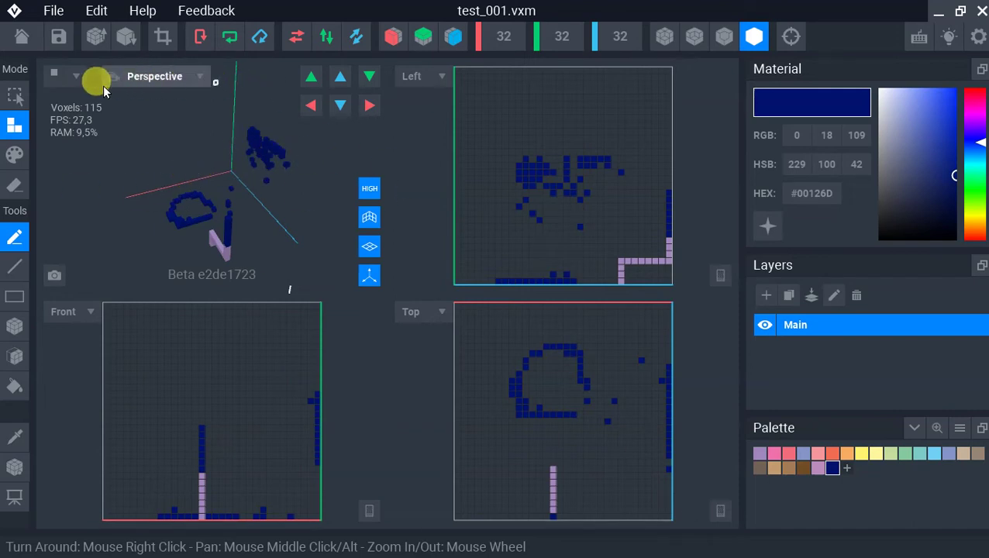
Step: Return to a single perspective view and fill a large screen rectangle over the scattered wall voxels with dark blue voxels
click(59, 74)
click(62, 107)
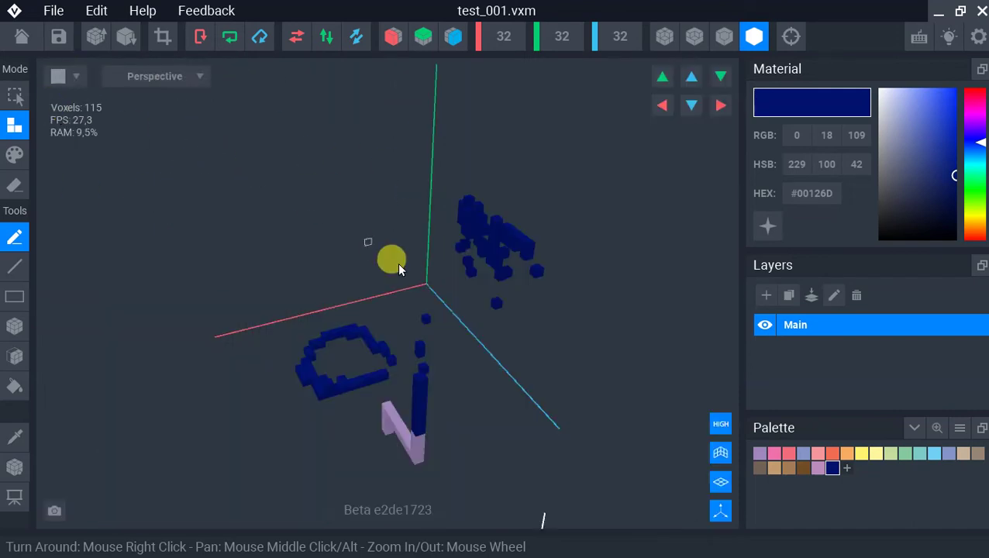
click(16, 298)
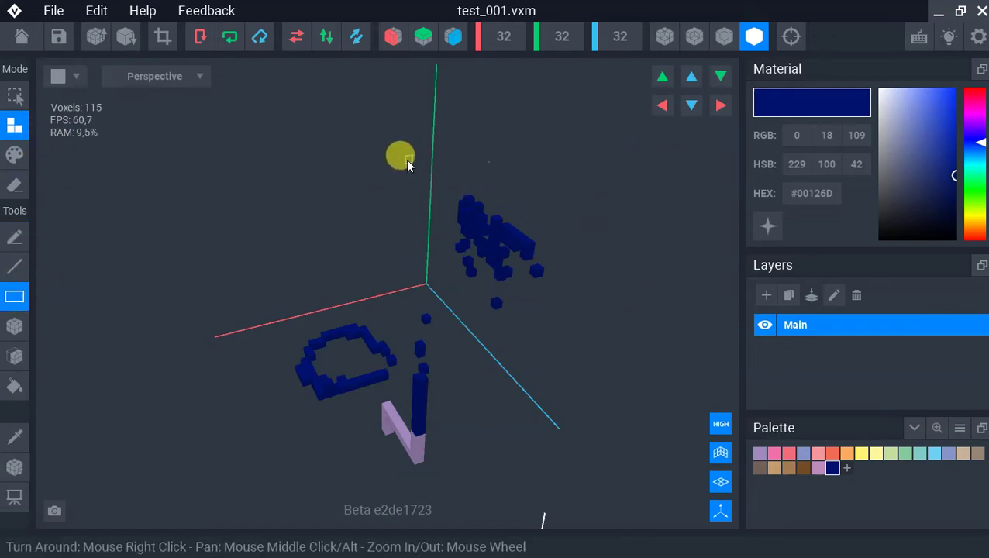
drag(406, 159, 621, 321)
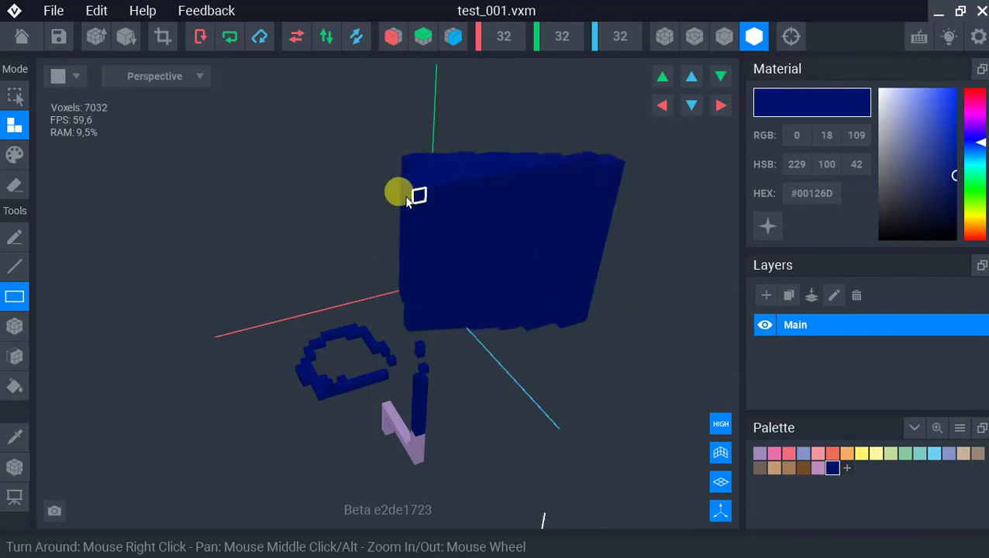
Step: Erase the large dark blue block with the Screen Rect tool
click(16, 187)
mouse_move(391, 135)
mouse_down()
mouse_move(566, 247)
mouse_move(660, 339)
mouse_up()
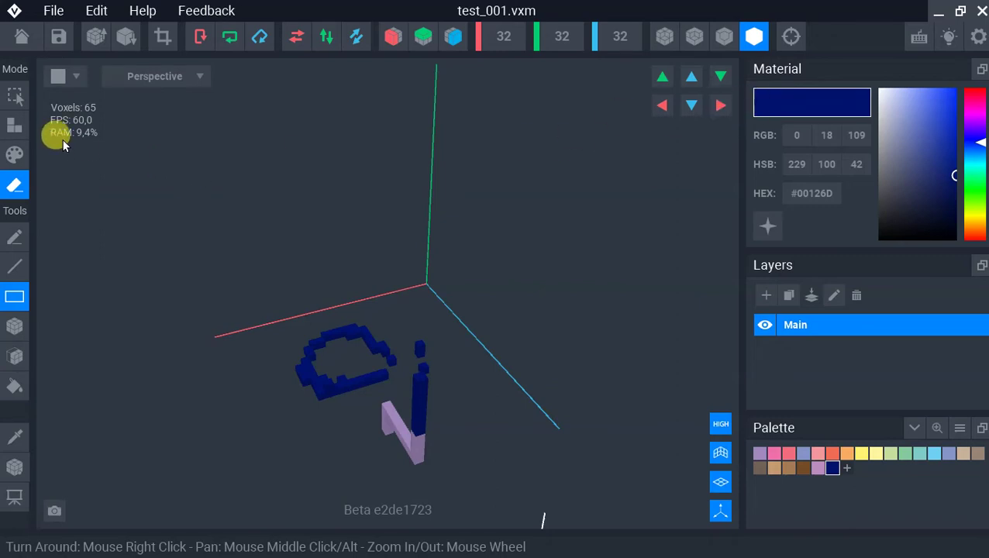
Step: Add two dark blue voxel slabs with the Screen Rect tool, one beside the floor loop and one around the lavender shape
click(14, 124)
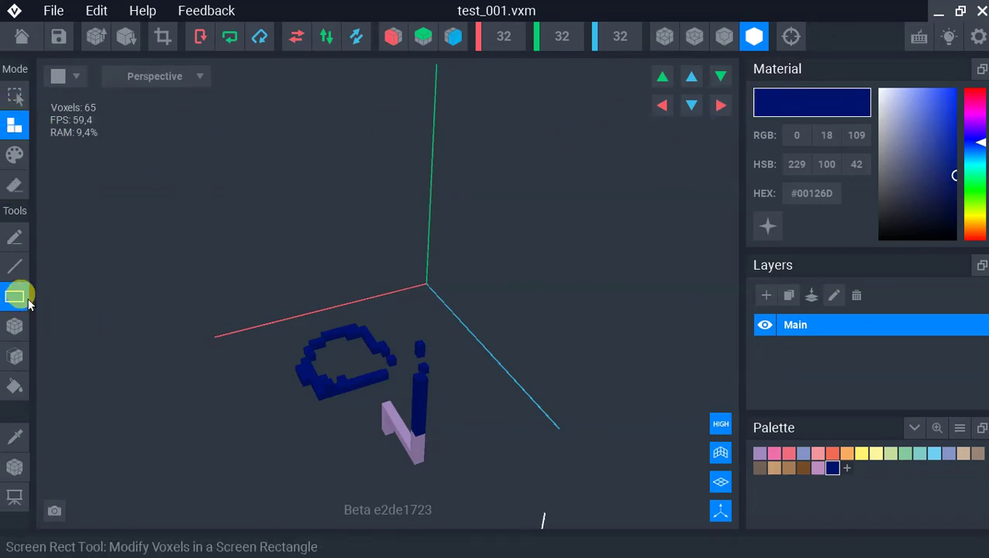
click(403, 295)
drag(400, 297, 565, 313)
right_drag(564, 313, 550, 290)
click(435, 260)
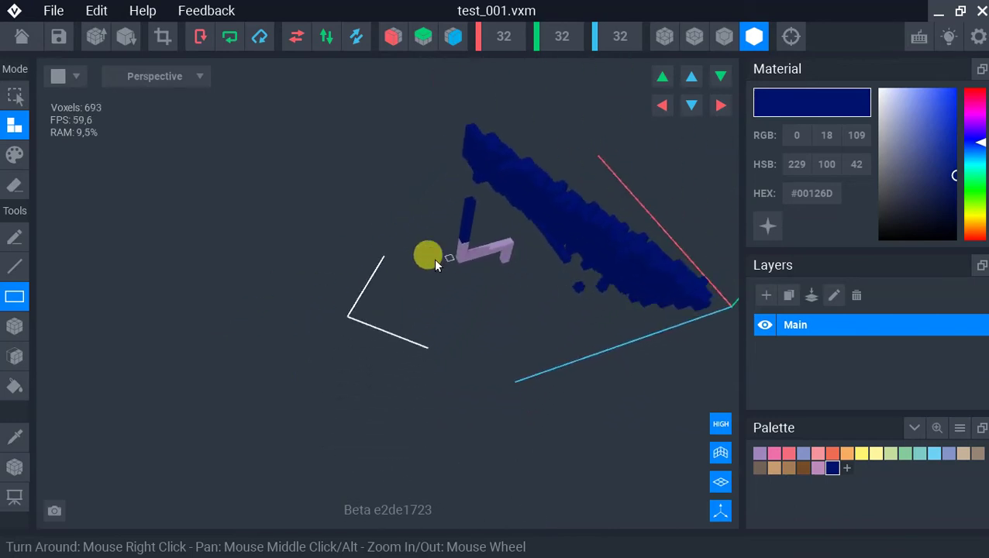
drag(360, 167, 463, 278)
right_drag(567, 297, 567, 298)
click(395, 358)
right_drag(522, 413, 499, 422)
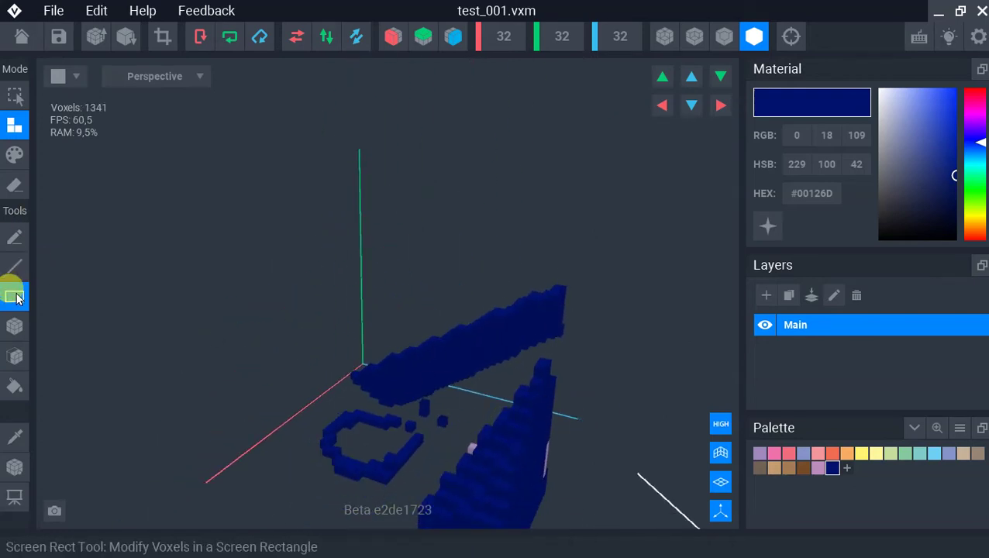
Step: Erase all voxels in the scene with one large screen rectangle
click(14, 184)
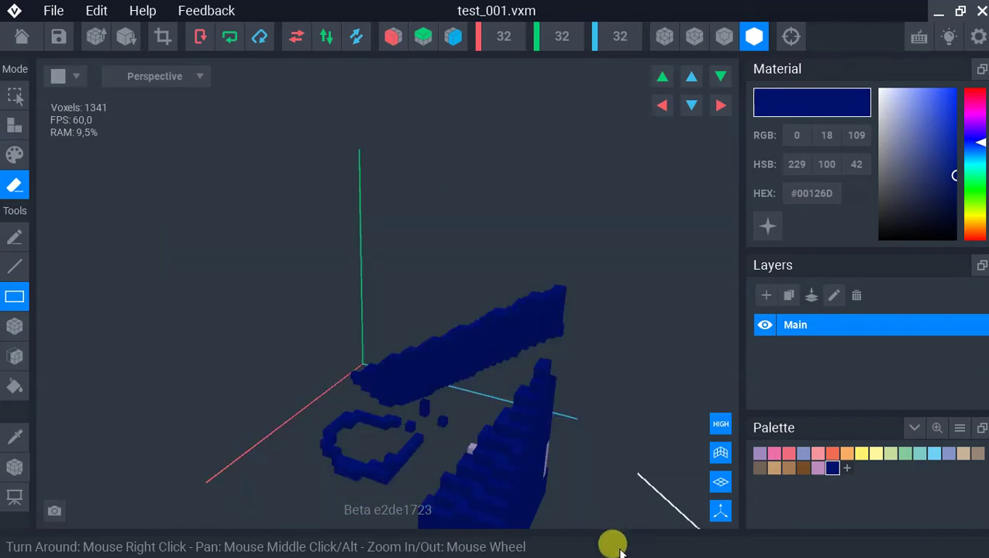
right_drag(577, 314, 570, 298)
drag(244, 256, 649, 439)
right_drag(409, 319, 535, 255)
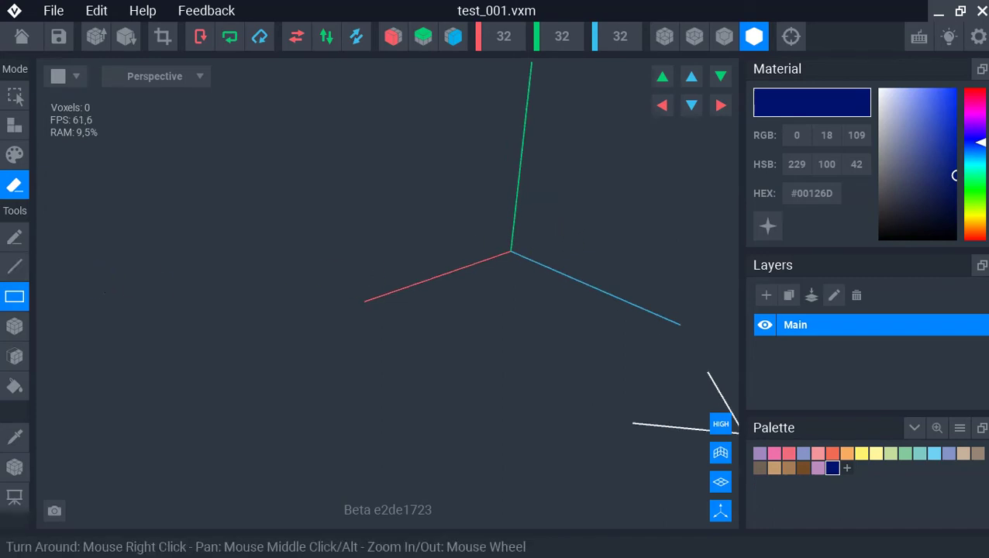
Step: Draw a straight dark blue voxel line across the floor from the red axis, parallel to the blue axis, with the Line tool
click(15, 266)
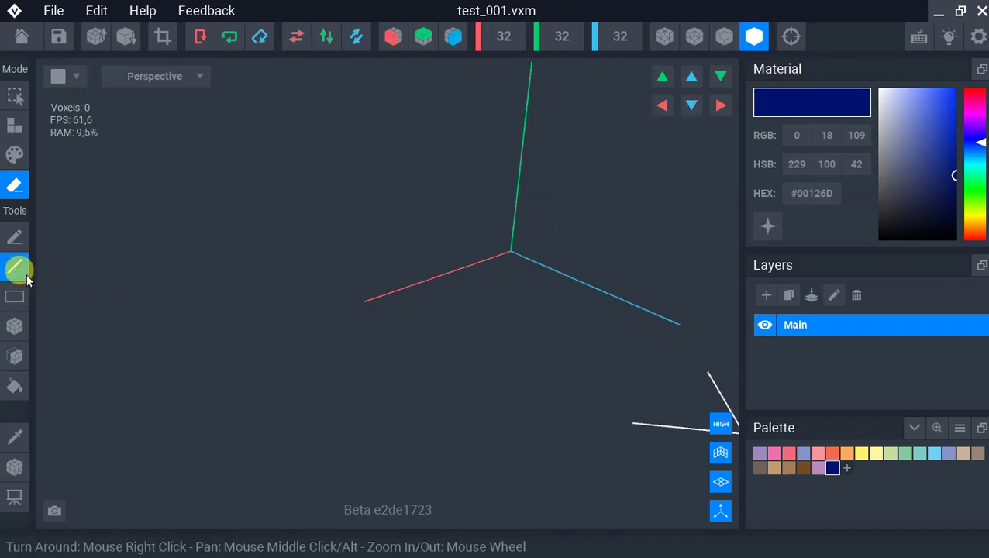
click(455, 270)
drag(504, 324, 164, 220)
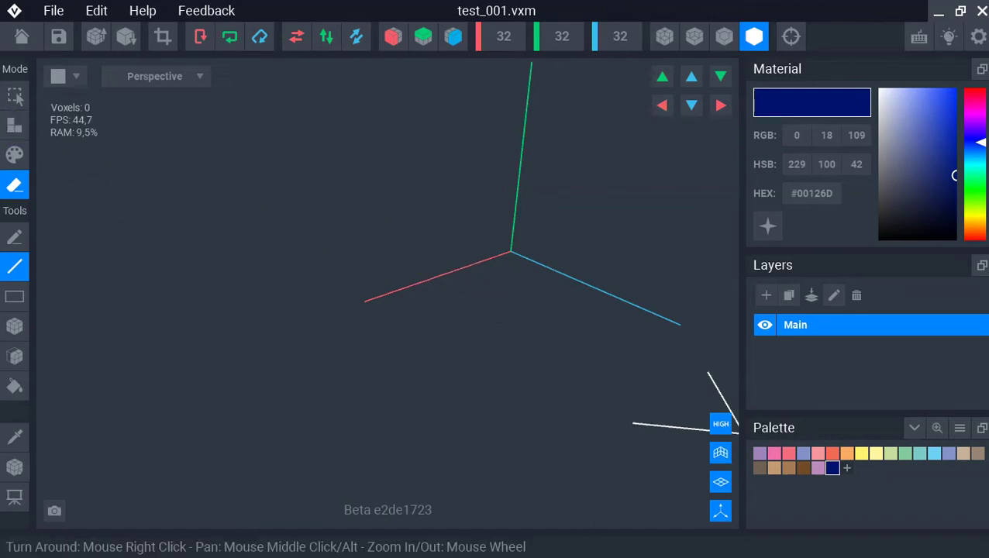
click(15, 124)
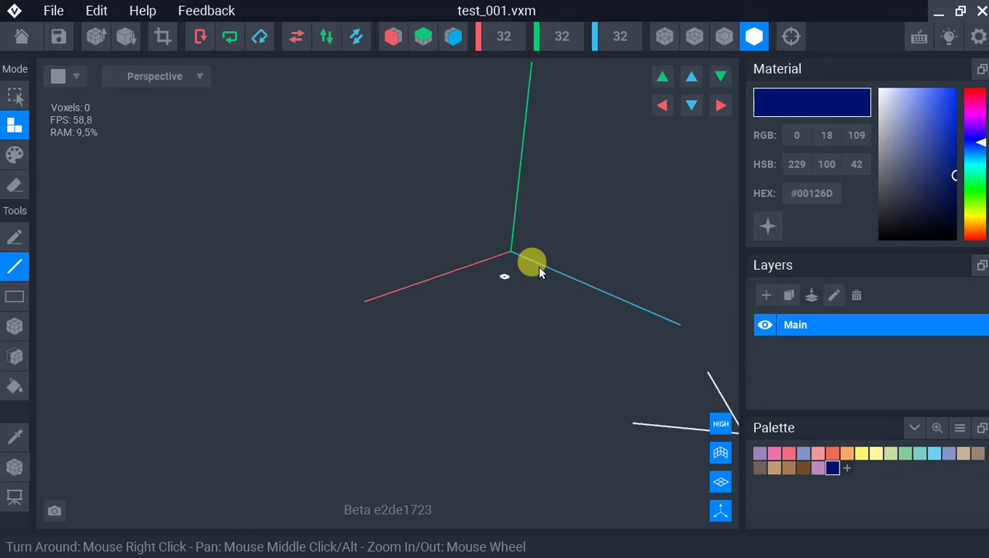
drag(455, 270, 619, 360)
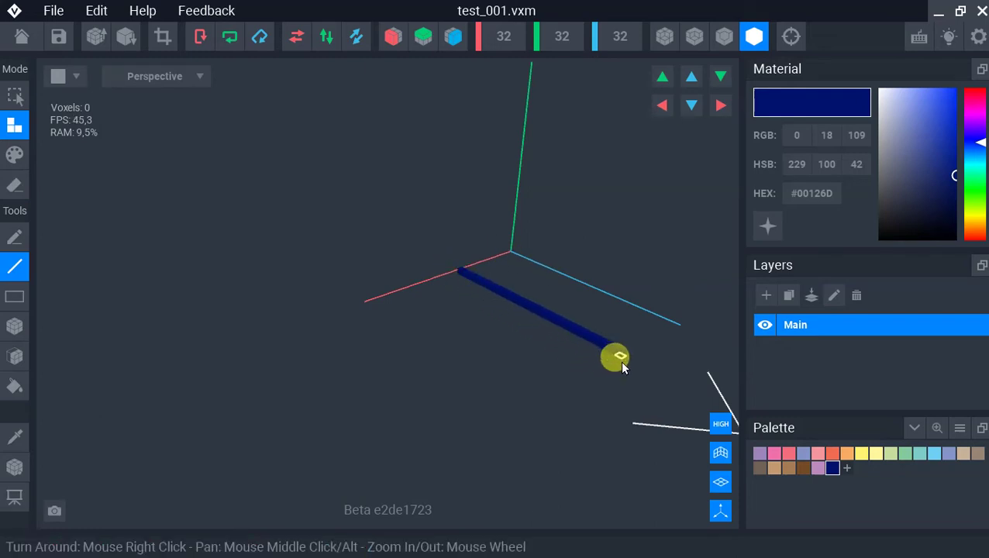
Step: Draw a second, shorter dark blue voxel line from the blue axis that crosses the first line at a right angle
right_drag(625, 317, 540, 267)
drag(496, 249, 640, 268)
right_drag(640, 269, 494, 313)
click(154, 243)
drag(408, 246, 415, 256)
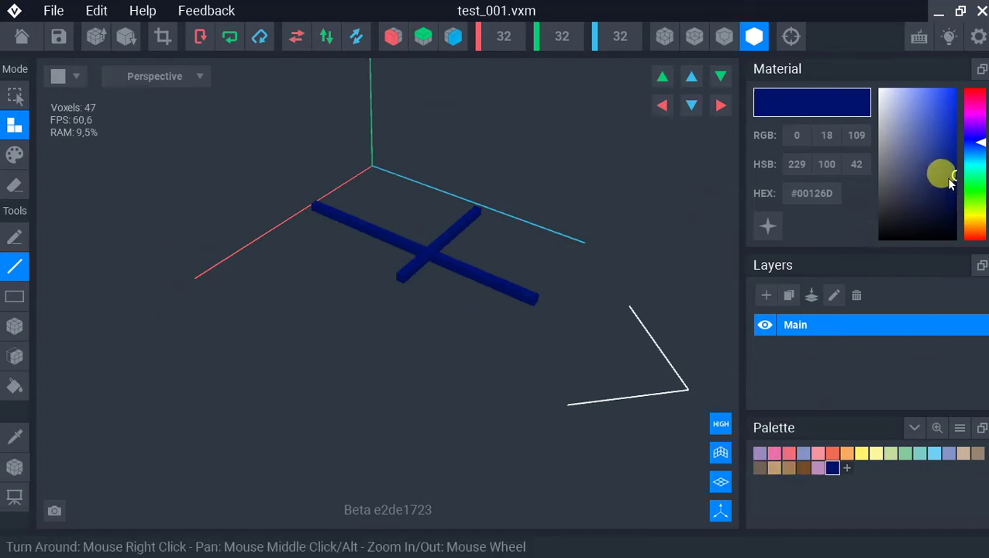
Step: Change the dark blue palette colour of the crossing lines to green #22A32A
drag(944, 176, 940, 142)
mouse_move(975, 156)
mouse_down()
mouse_move(983, 167)
mouse_move(973, 190)
mouse_up()
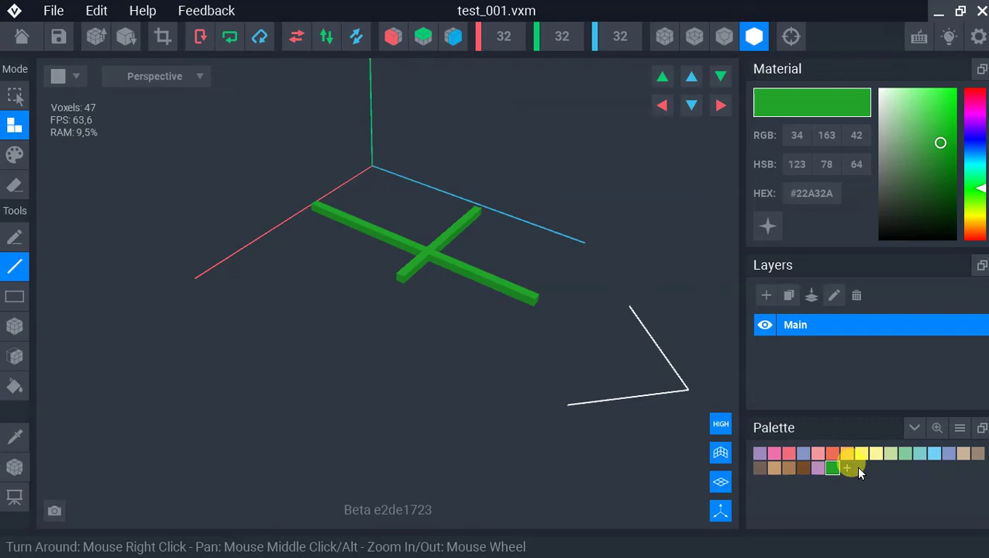
Step: Pick the beige colour #C7B29B and draw a stepped diagonal voxel line outward from near the crossing of the green lines
click(963, 453)
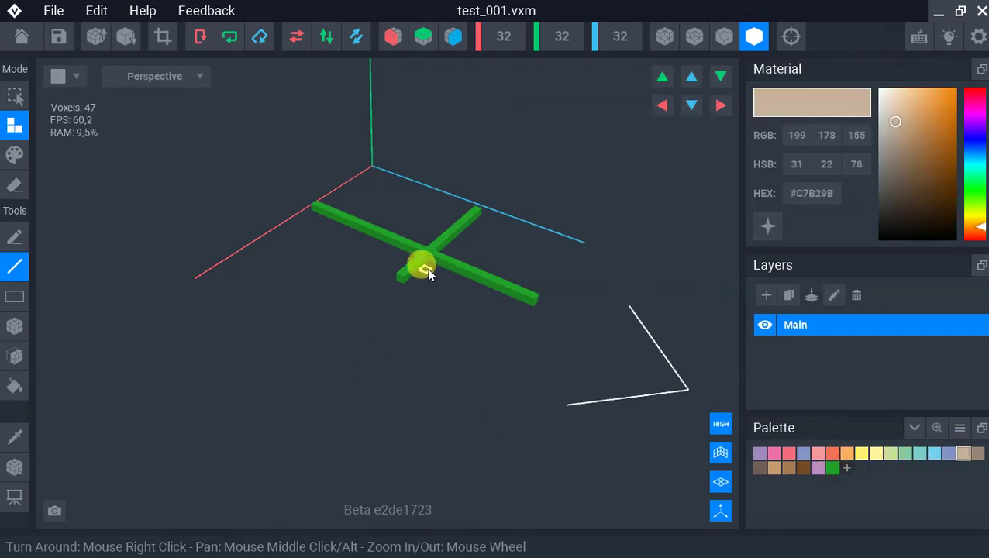
drag(428, 262, 395, 286)
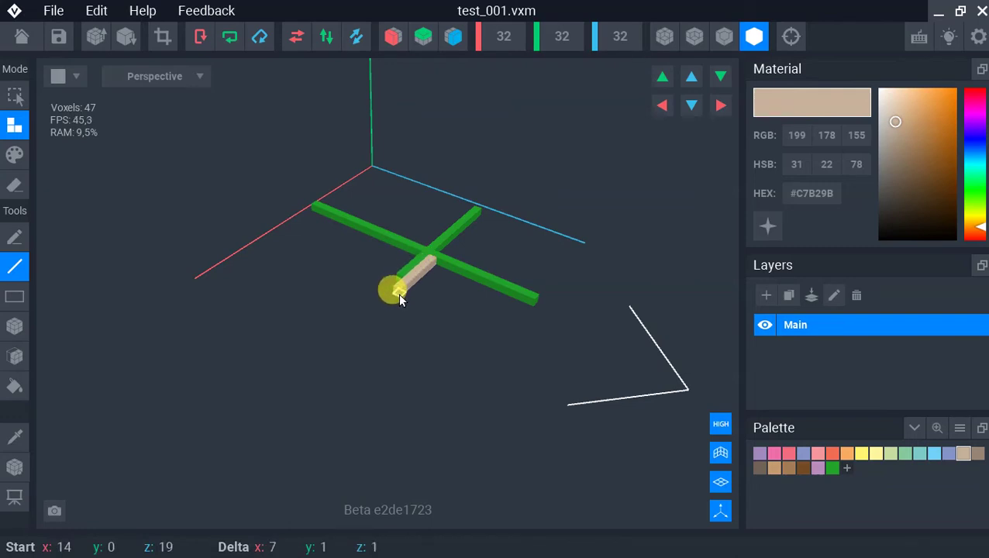
drag(397, 293, 234, 308)
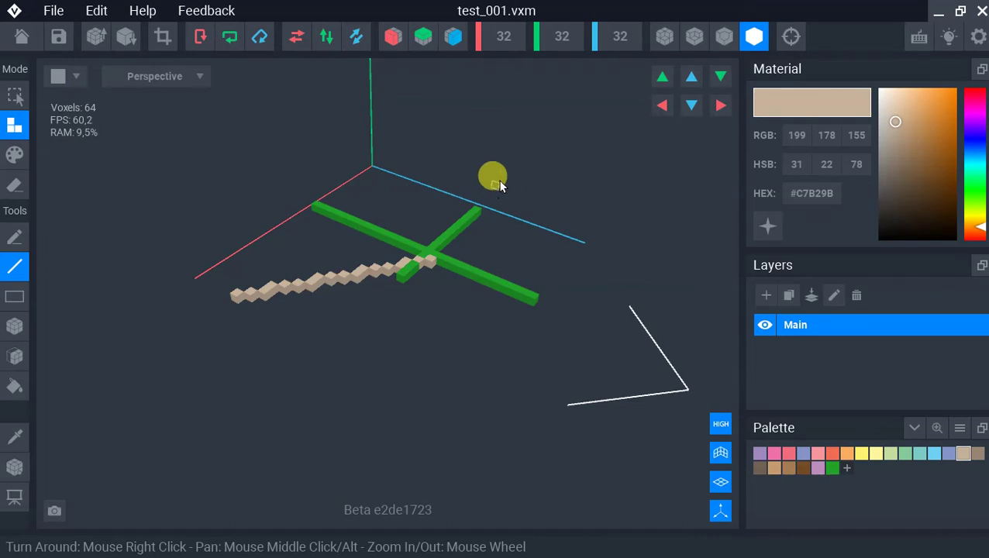
Step: Set the volume size to 40 voxels in all three dimensions
click(500, 39)
text(40)
click(566, 35)
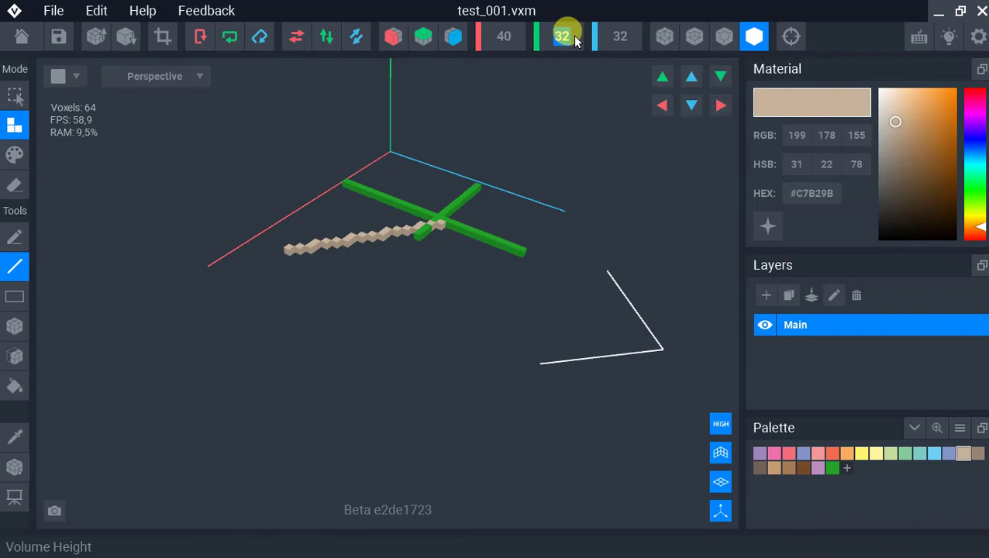
text(40)
click(601, 37)
text(40)
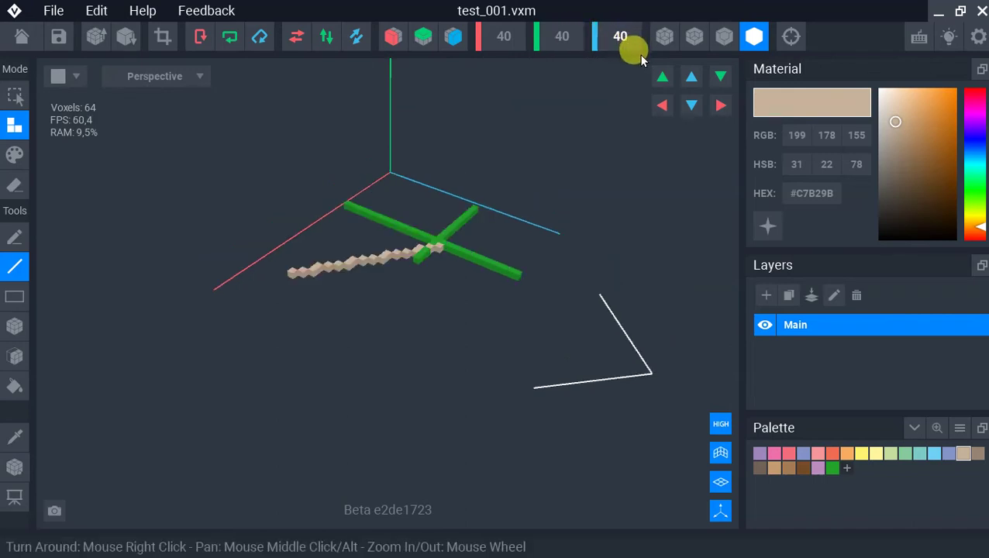
click(525, 211)
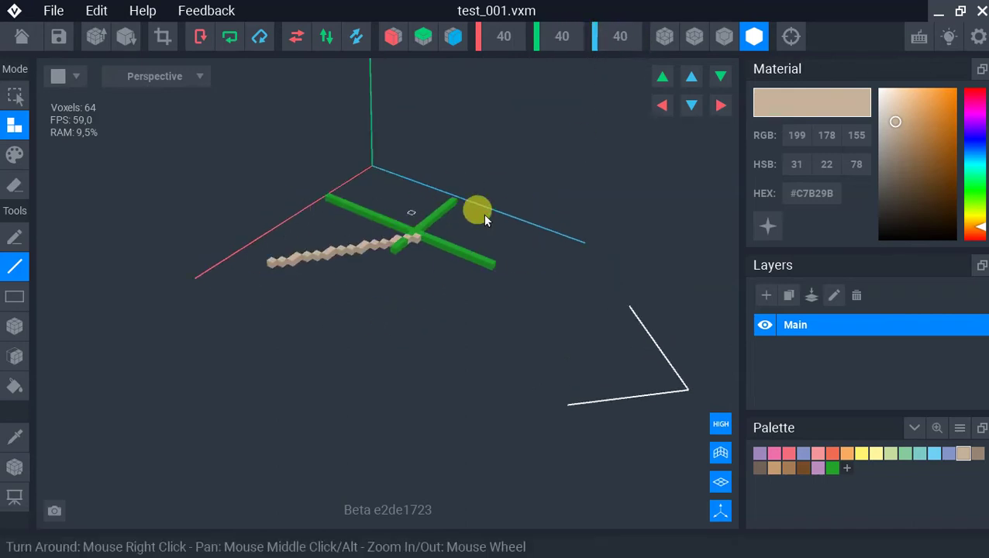
right_drag(493, 284, 481, 221)
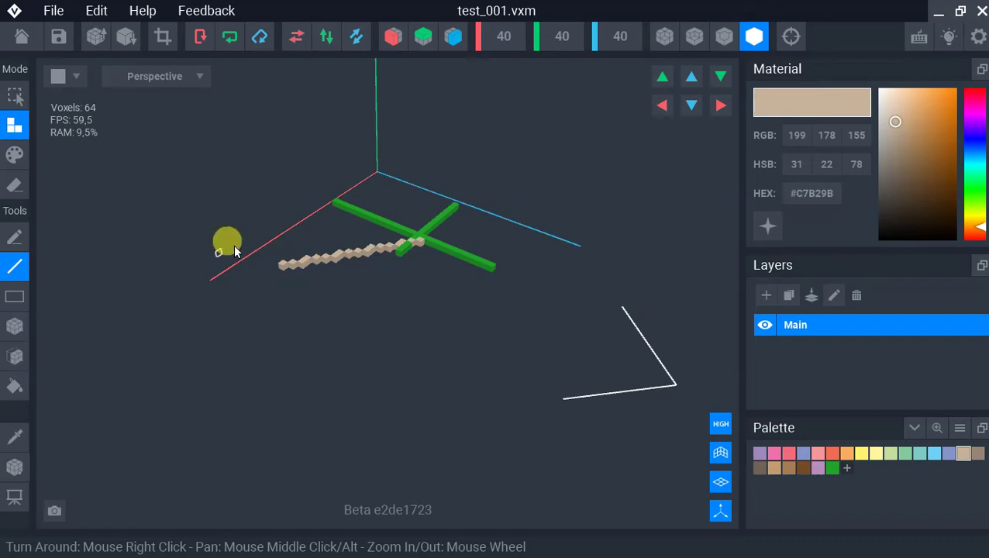
Step: Build a thin beige floor plate and two tall beige blocks with the Box tool
click(15, 325)
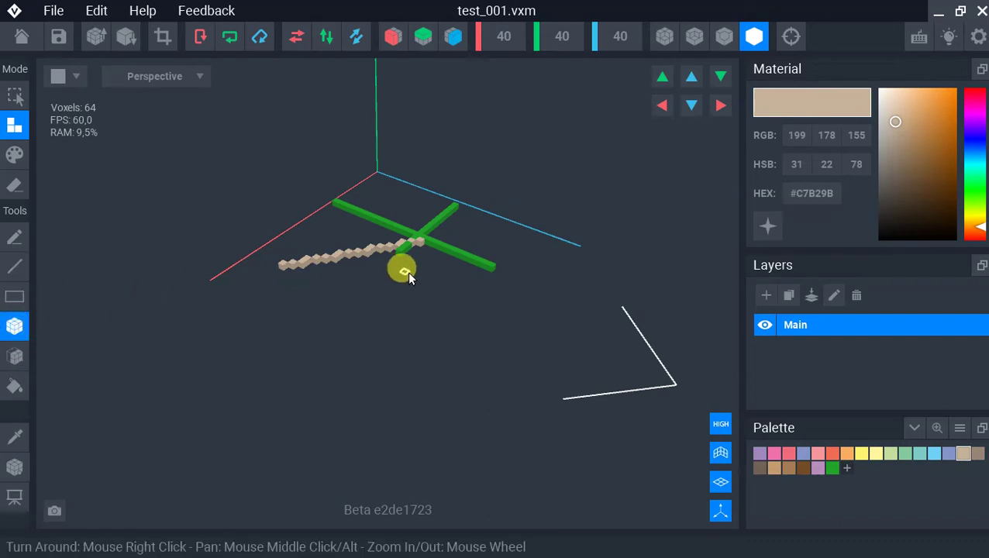
drag(295, 292, 405, 279)
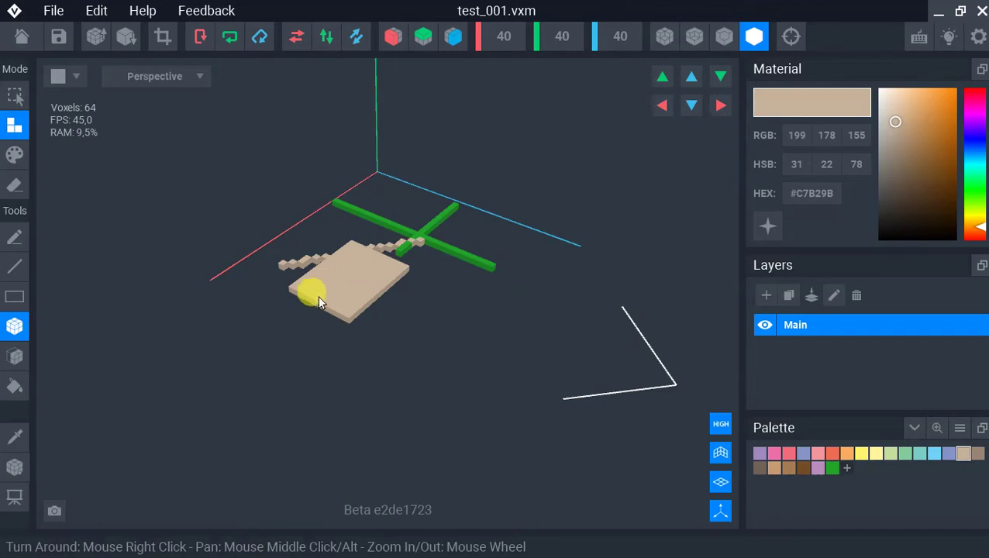
drag(298, 285, 273, 94)
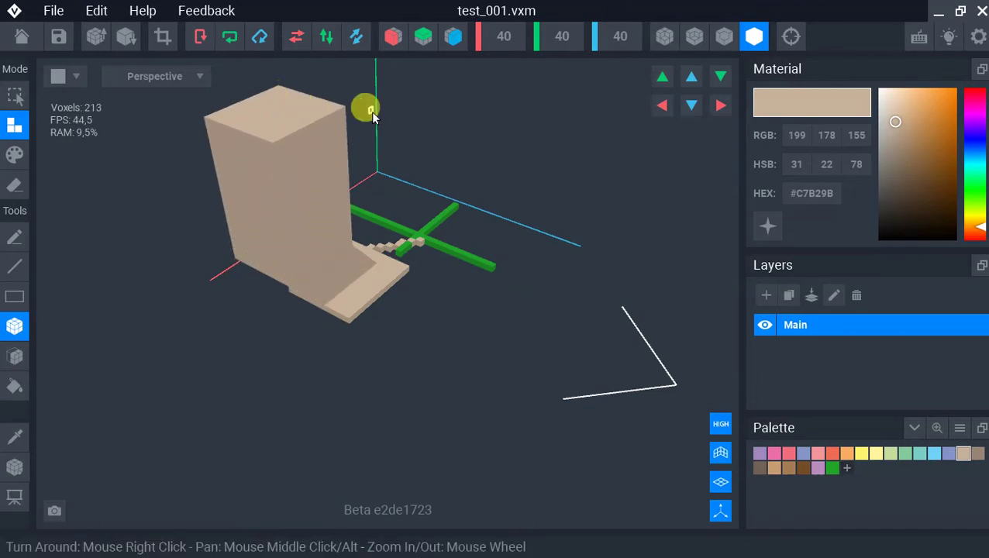
drag(457, 107, 350, 417)
drag(317, 473, 467, 281)
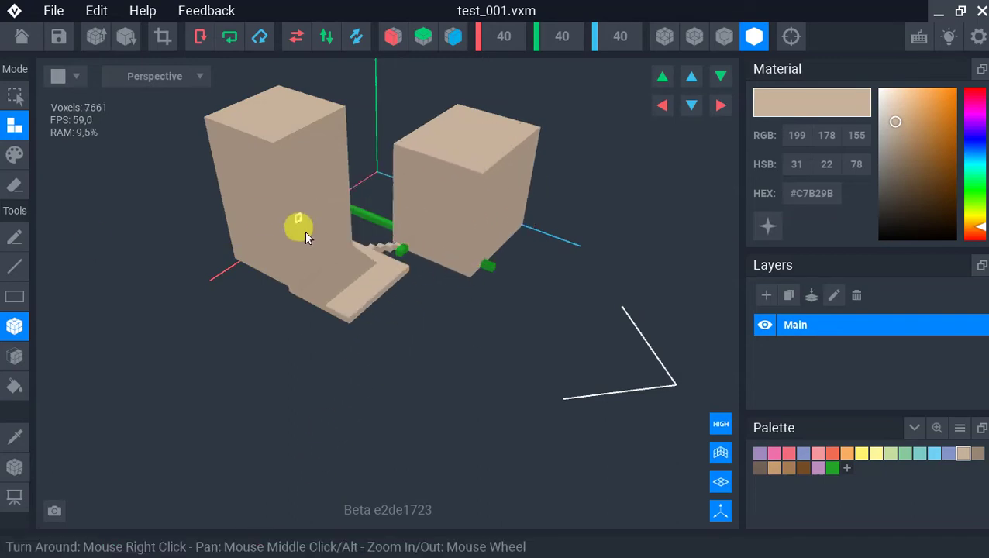
Step: Erase the beige blocks and all remaining voxels with the Screen Rect tool
click(17, 356)
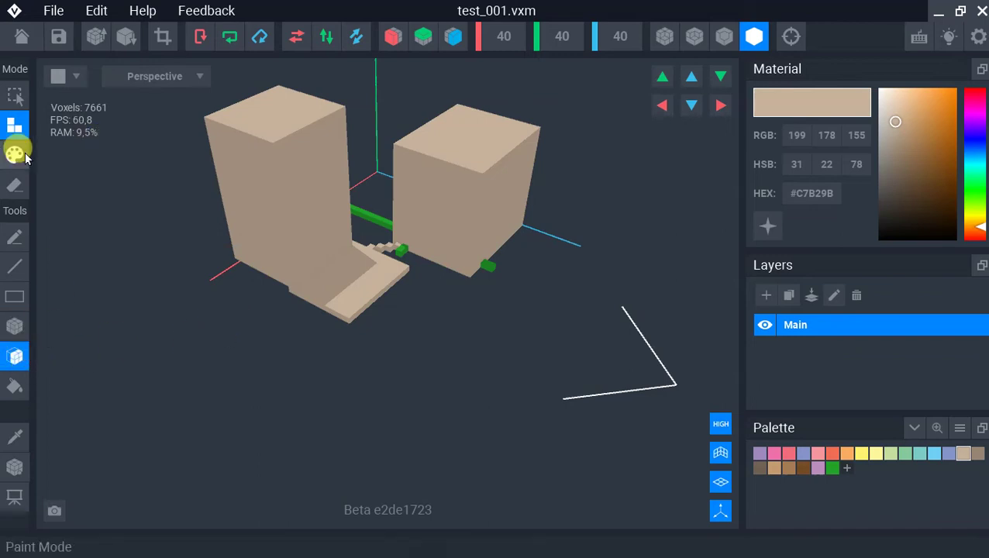
click(15, 188)
click(14, 296)
mouse_move(158, 113)
mouse_down()
mouse_move(620, 303)
mouse_move(592, 326)
mouse_move(175, 43)
mouse_up()
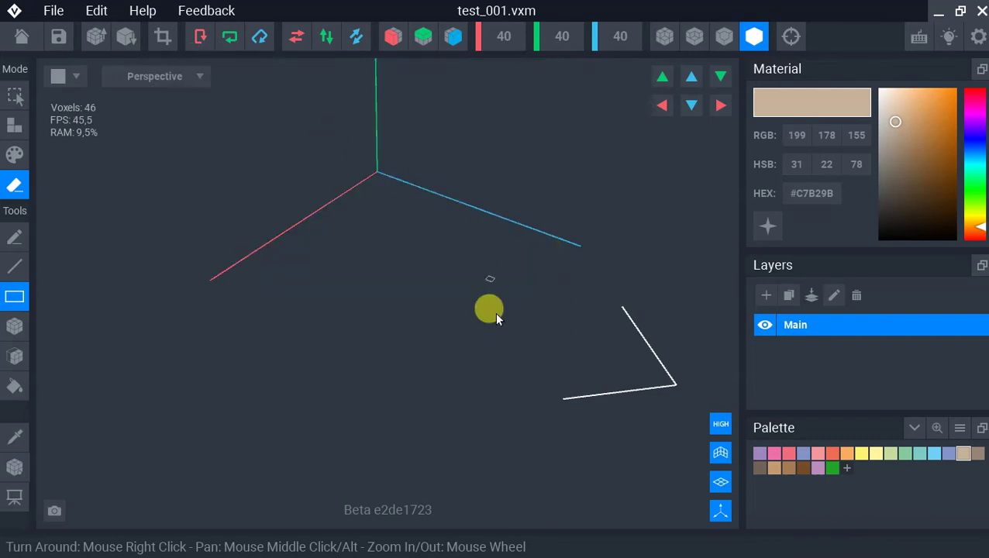
Step: Fill the empty back wall above the red axis with beige voxels using the Face tool in add mode
click(17, 355)
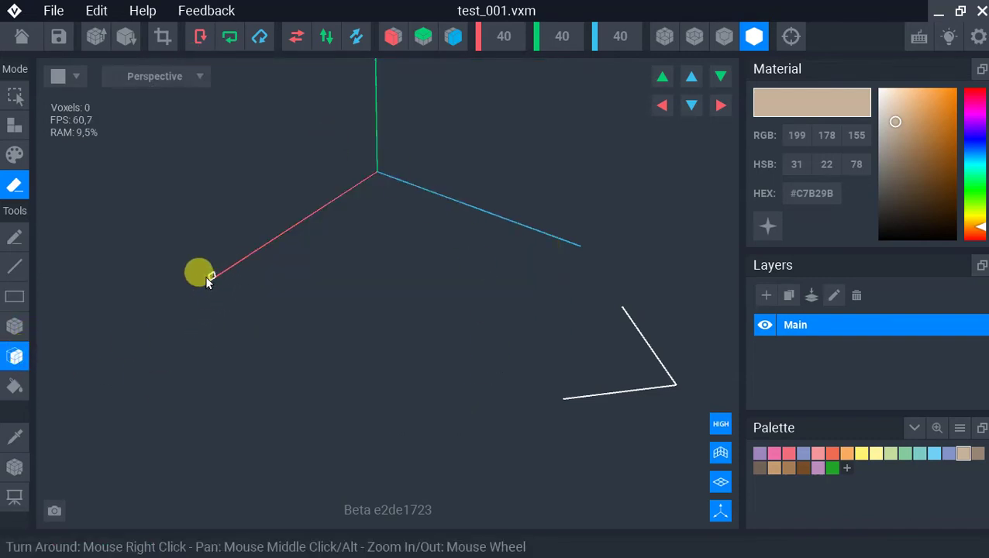
click(14, 124)
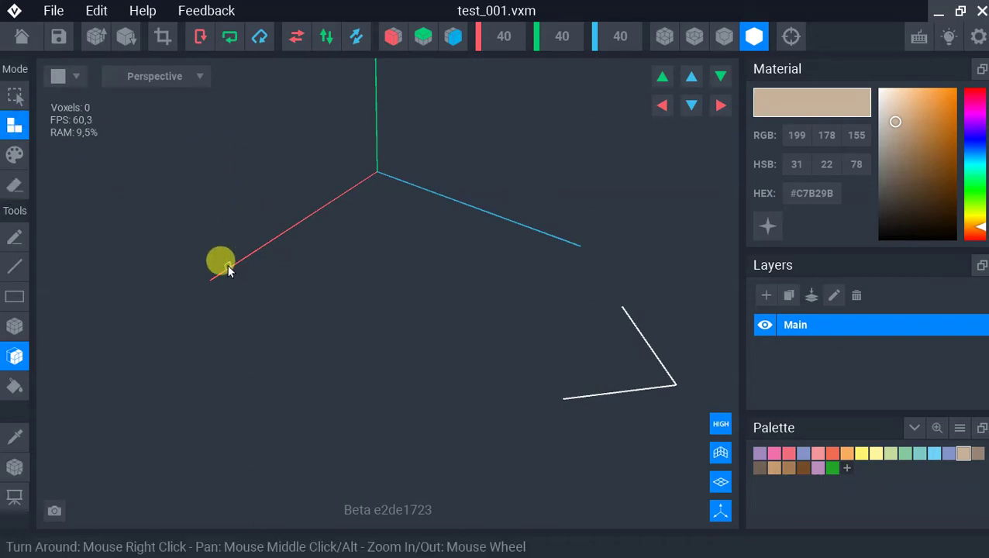
click(210, 264)
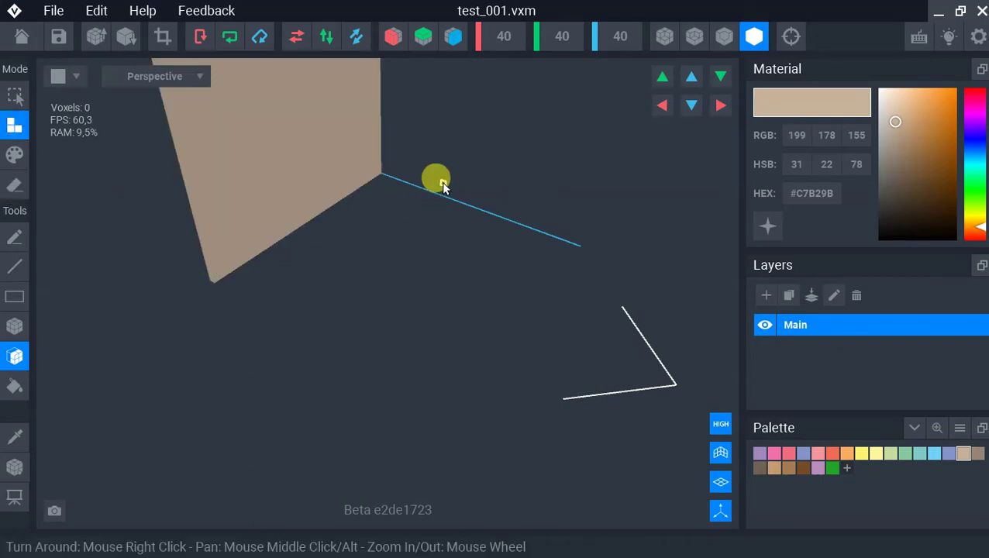
Step: Fill the floor and both side walls of the volume with light blue voxels (#72D0F4) using the Face tool
click(933, 453)
click(484, 223)
click(458, 260)
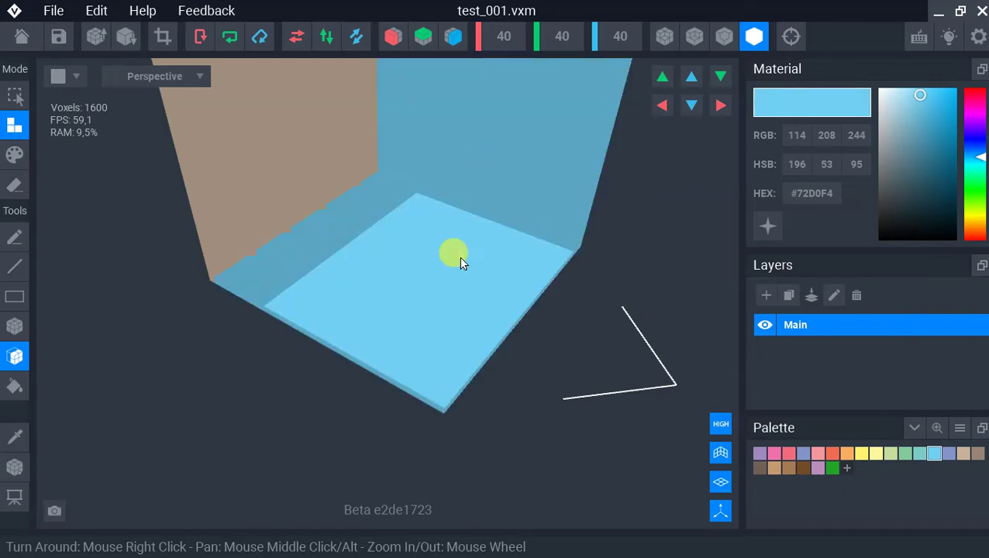
right_drag(618, 271, 468, 179)
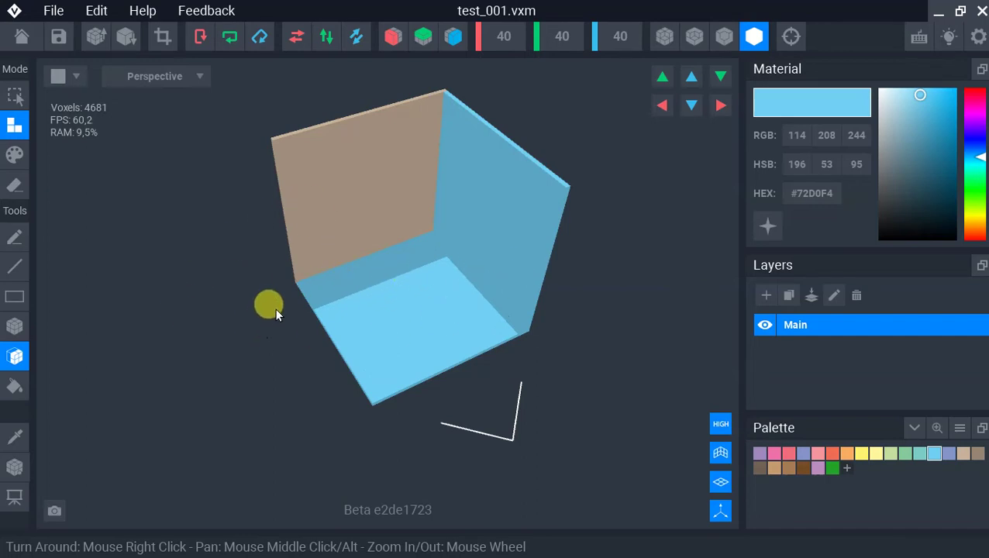
right_drag(454, 215, 435, 192)
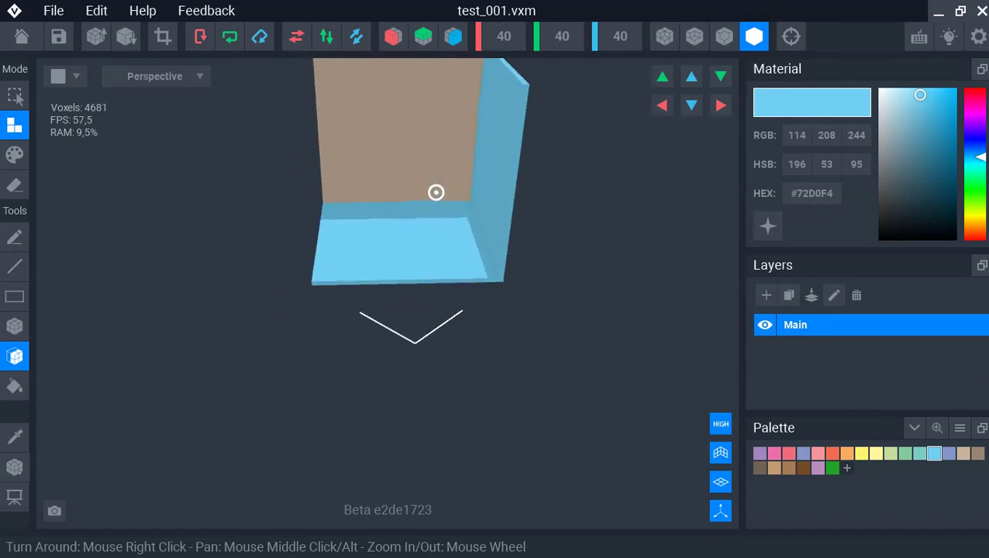
right_drag(408, 128, 276, 189)
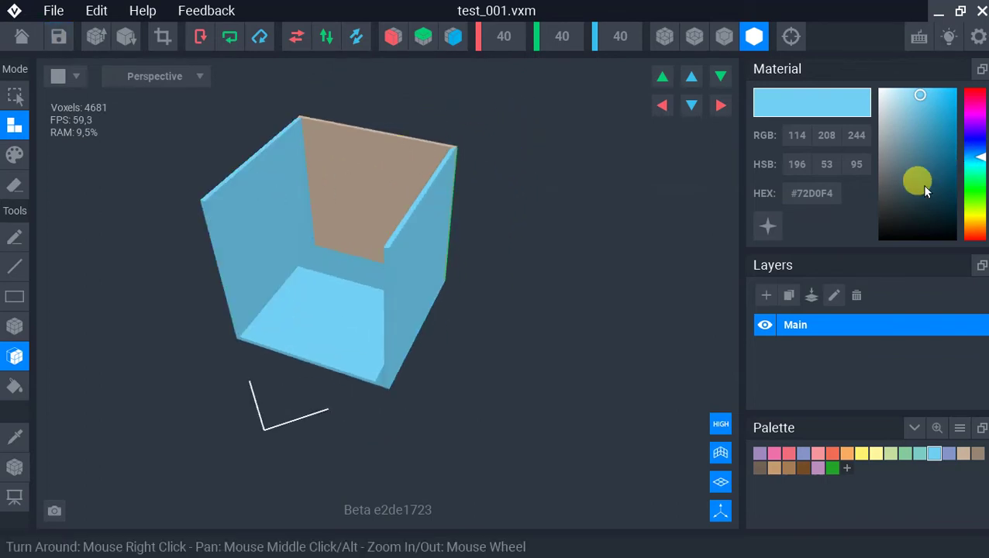
Step: Fill the open box's interior with red-orange voxels (#F06D54) using the Bucket tool, undo the fill and repeat it
click(831, 454)
click(14, 387)
click(252, 219)
click(324, 244)
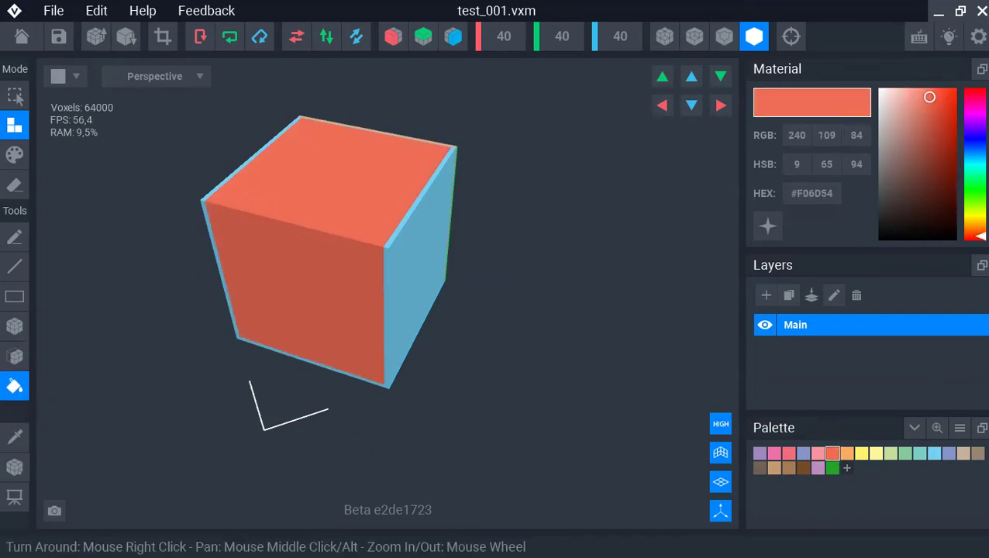
click(275, 242)
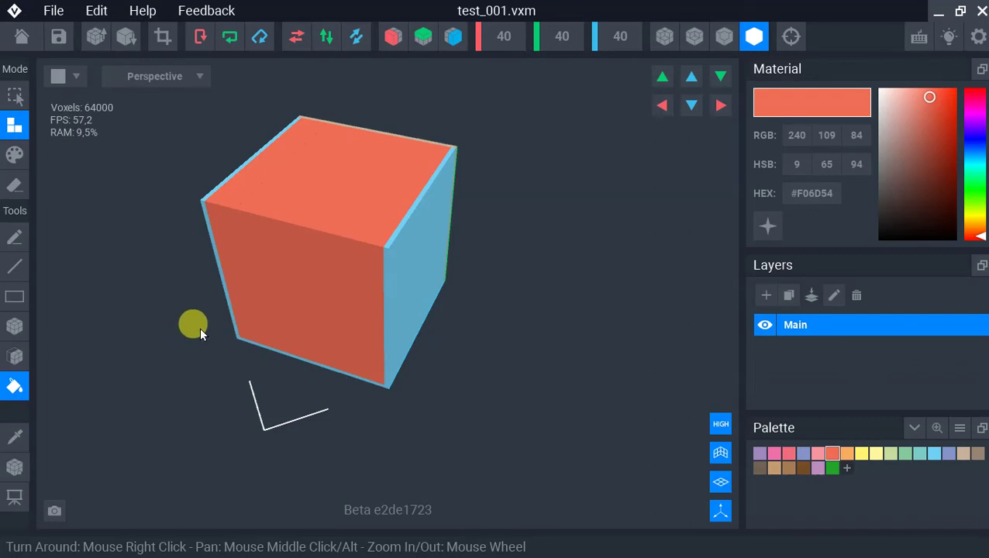
key(ctrl+z)
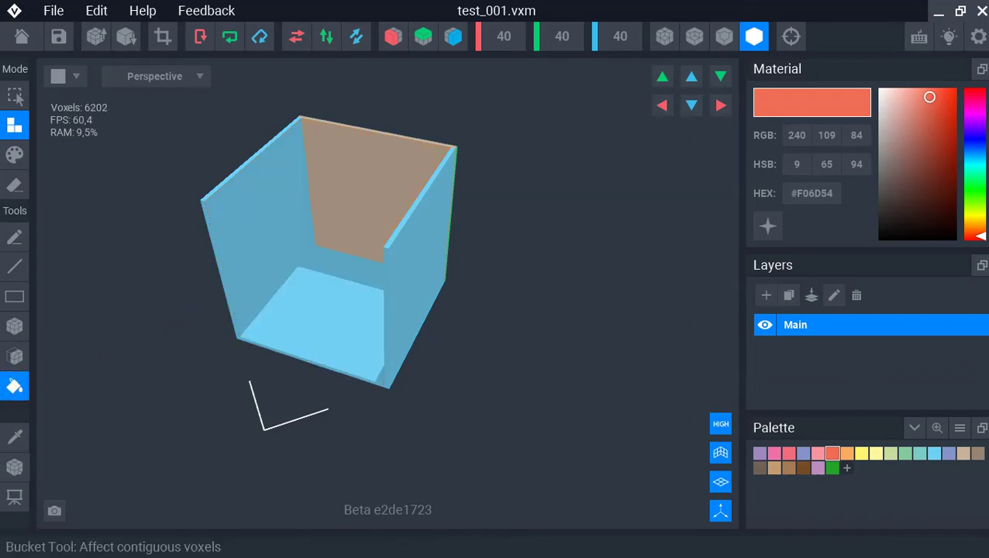
click(324, 200)
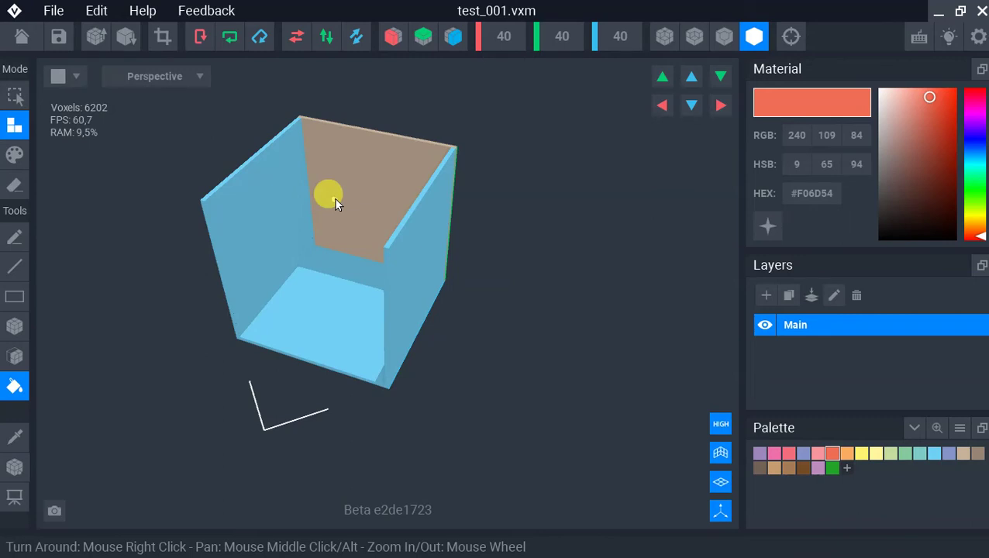
click(335, 203)
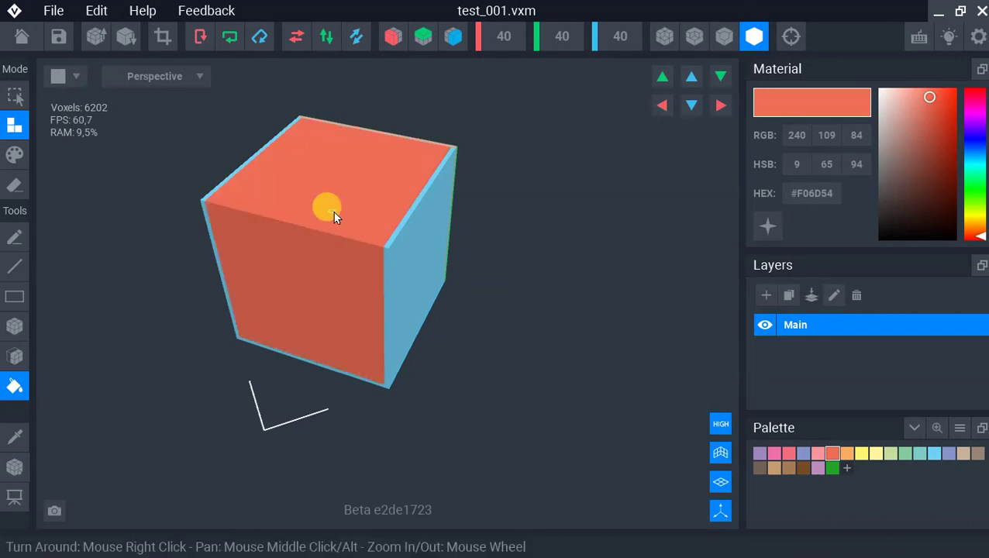
Step: Erase scattered voxels along the cube's upper front edge with the Pen tool
right_drag(321, 276, 496, 191)
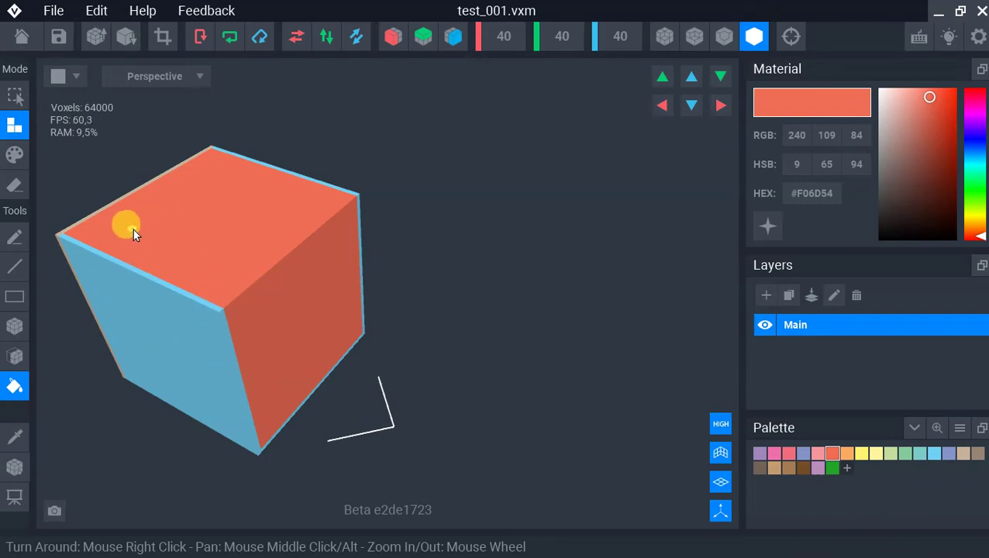
mouse_move(195, 231)
mouse_down()
mouse_move(167, 240)
mouse_move(237, 270)
mouse_up()
click(14, 183)
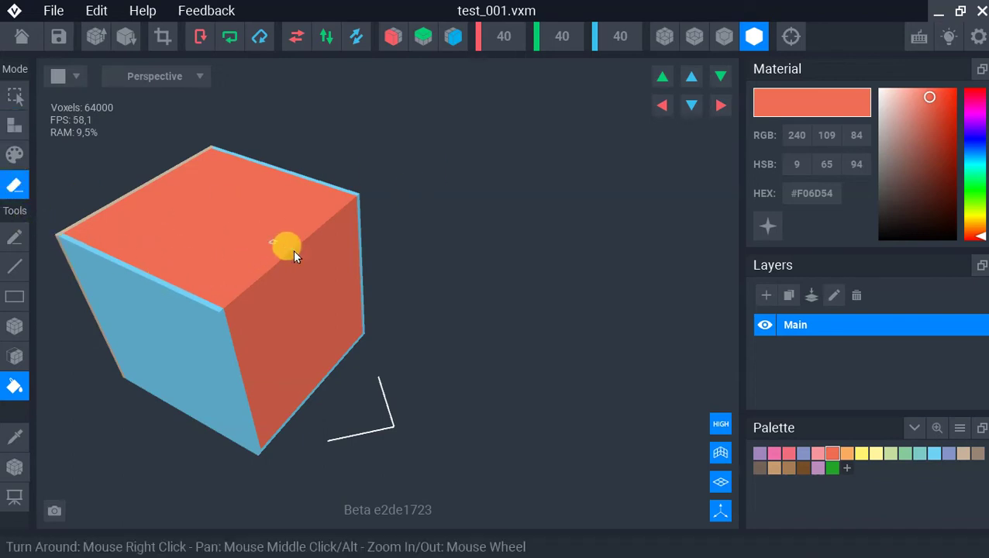
right_drag(293, 250, 351, 262)
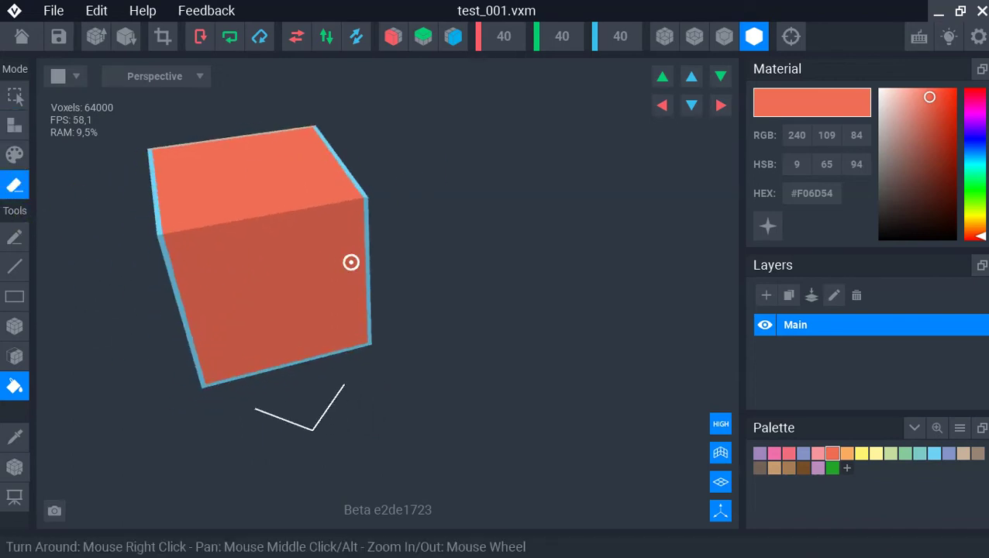
click(14, 236)
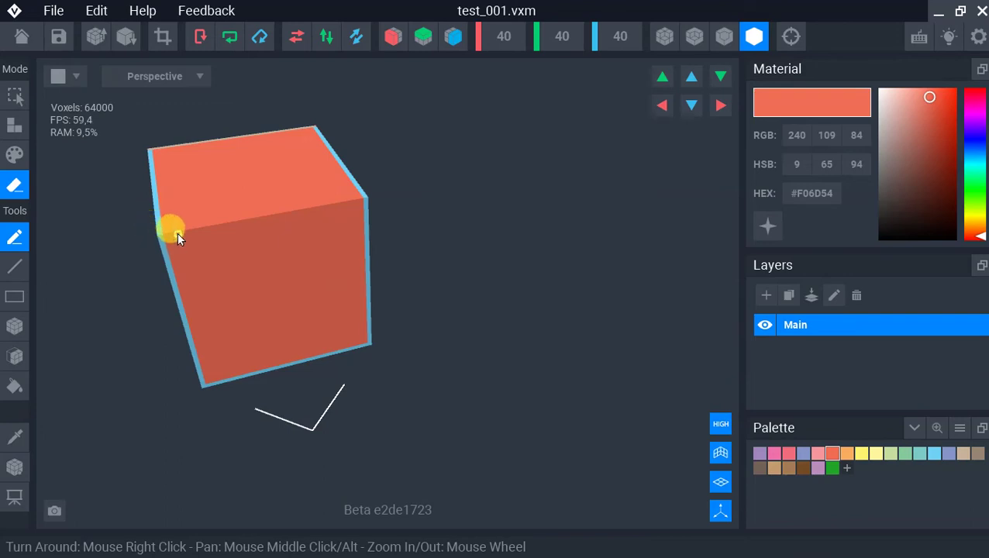
mouse_move(186, 227)
mouse_down()
mouse_move(325, 205)
mouse_move(260, 221)
mouse_move(220, 203)
mouse_move(236, 234)
mouse_move(259, 224)
mouse_move(288, 246)
mouse_move(333, 211)
mouse_move(338, 169)
mouse_move(264, 225)
mouse_move(218, 287)
mouse_move(241, 236)
mouse_move(222, 223)
mouse_move(287, 204)
mouse_move(187, 240)
mouse_move(168, 257)
mouse_move(260, 223)
mouse_move(214, 232)
mouse_move(204, 209)
mouse_move(201, 224)
mouse_move(166, 222)
mouse_up()
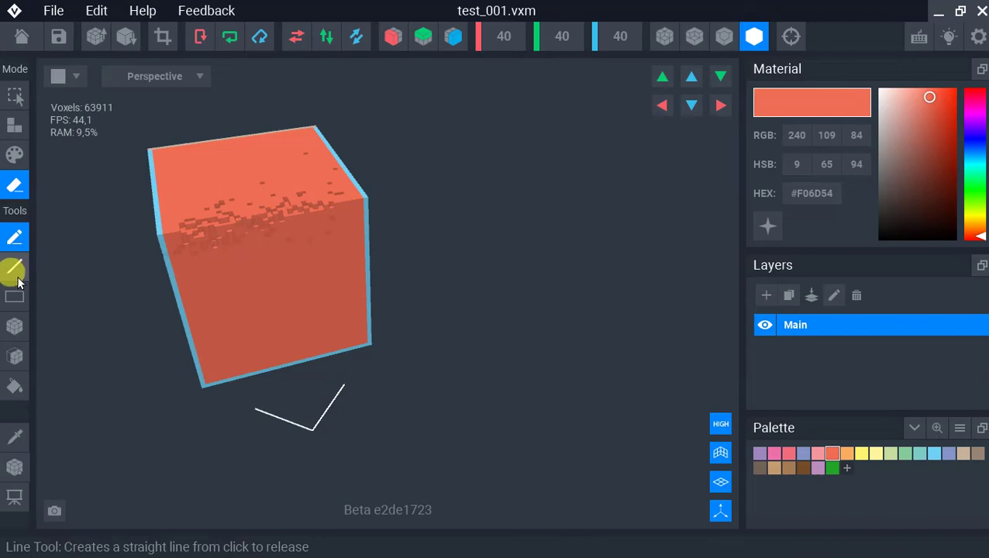
Step: Erase straight lines of voxels across the cube's top and down its front face with the Line tool
click(16, 266)
mouse_move(178, 174)
mouse_down()
mouse_move(195, 190)
mouse_move(242, 200)
mouse_move(267, 185)
mouse_move(235, 211)
mouse_move(231, 244)
mouse_move(250, 179)
mouse_move(277, 173)
mouse_up()
scroll(277, 169, up, 2)
scroll(273, 139, up, 3)
drag(294, 211, 321, 353)
drag(322, 161, 341, 252)
drag(190, 214, 211, 301)
Step: Erase a large rectangular hole through the cube's front face with the Screen Rect tool
click(14, 296)
click(258, 311)
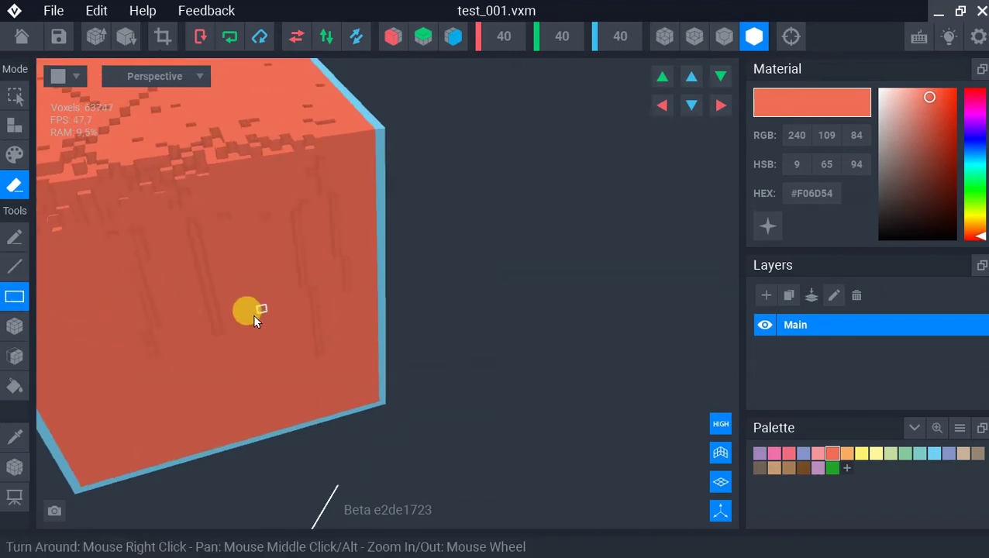
drag(114, 302, 122, 305)
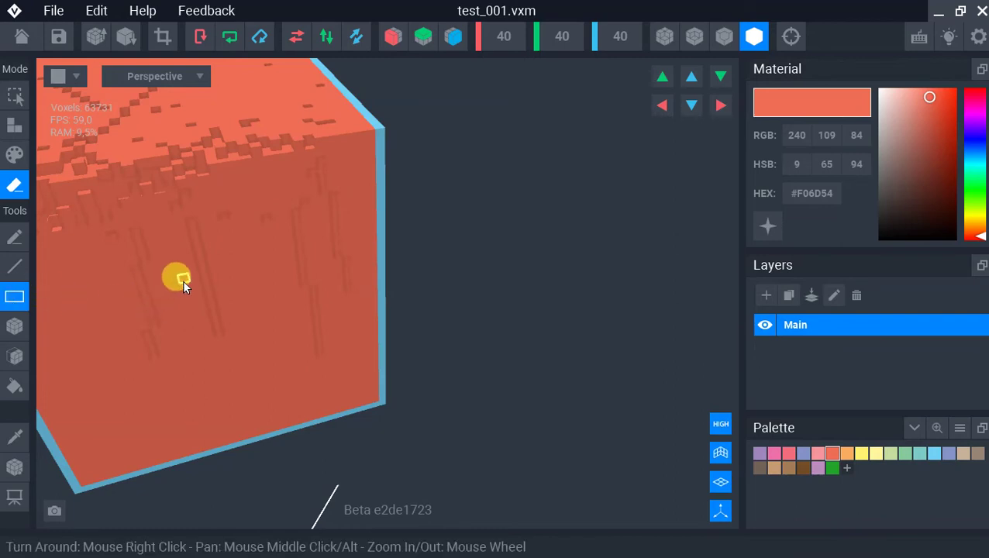
drag(187, 251, 341, 347)
right_drag(465, 275, 351, 262)
scroll(351, 262, up, 5)
drag(485, 306, 468, 287)
scroll(467, 280, up, 3)
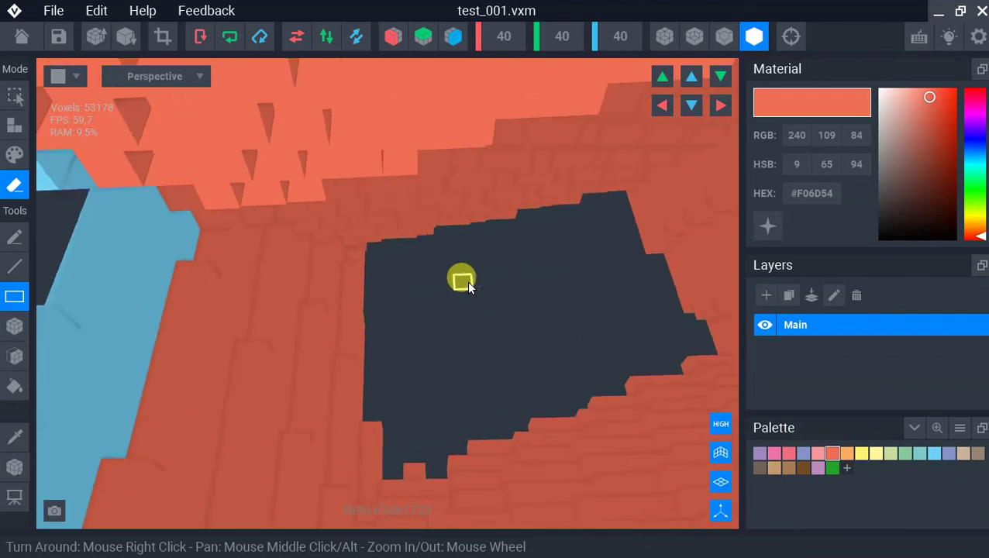
Step: Refill the damaged cube face with red-orange voxels using the Screen Rect tool in add mode
right_drag(471, 324, 608, 429)
right_drag(555, 338, 500, 310)
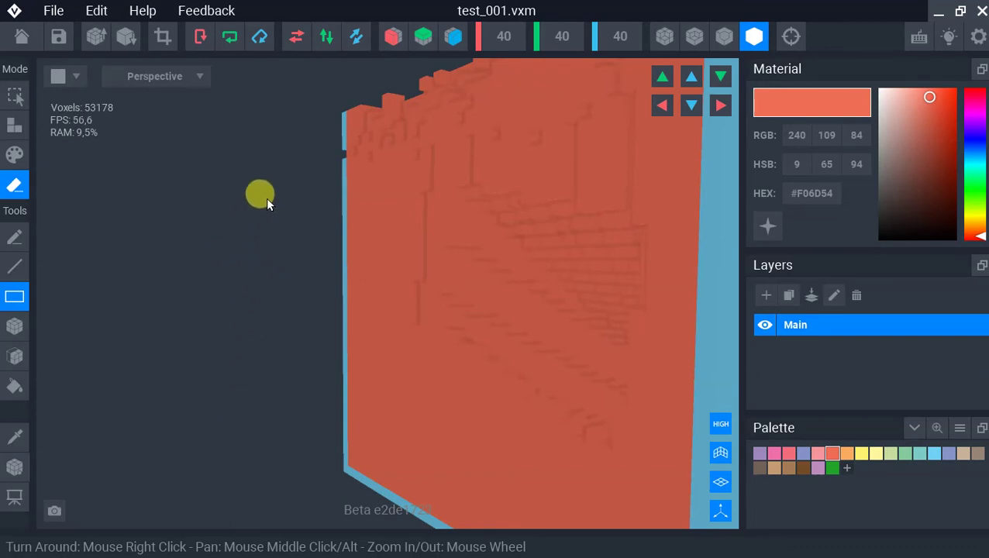
click(404, 200)
right_drag(283, 263, 408, 269)
click(15, 124)
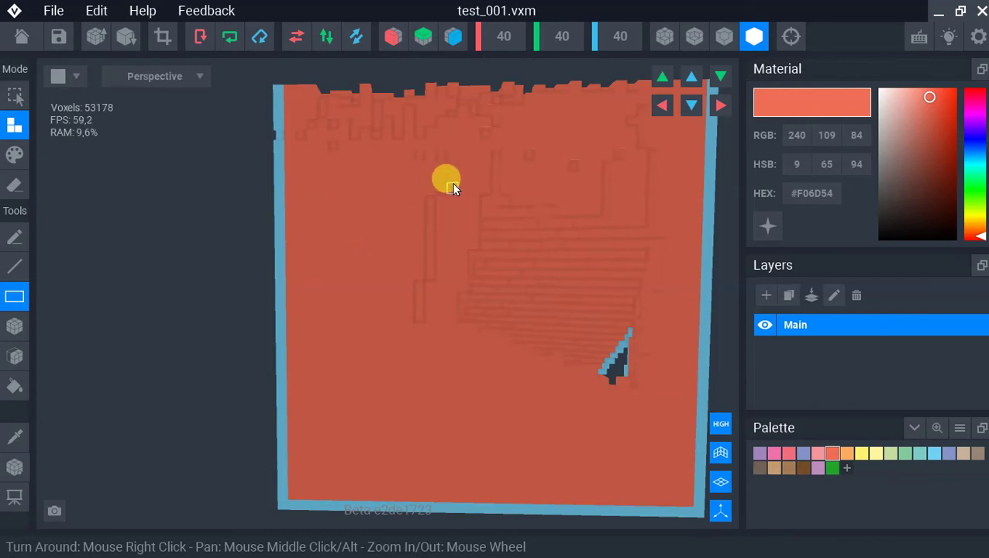
drag(314, 110, 649, 445)
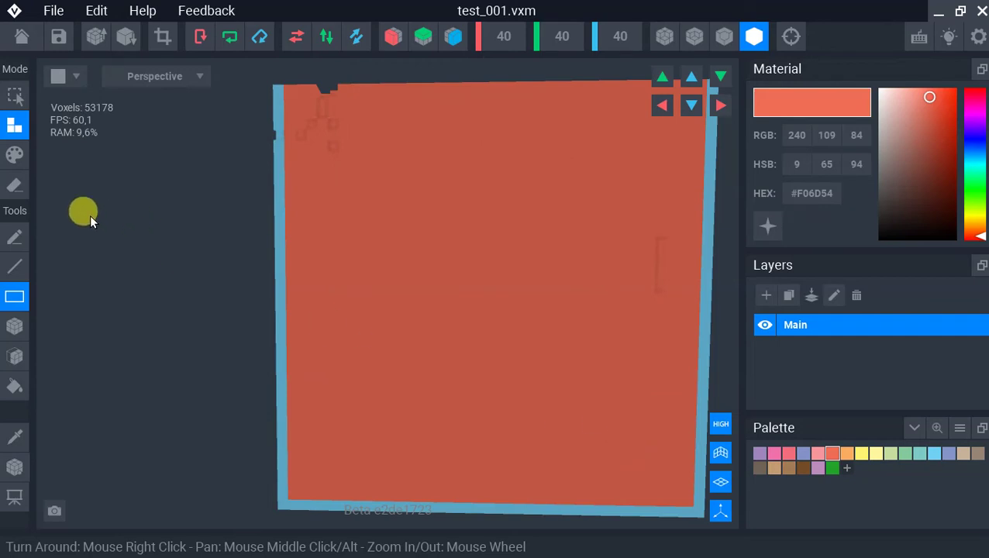
Step: Erase most of the cube with one large Screen Rect cut across the face, leaving only its outer remnants
click(15, 183)
mouse_move(322, 73)
mouse_down()
mouse_move(544, 340)
mouse_move(685, 479)
mouse_up()
right_drag(233, 313, 472, 289)
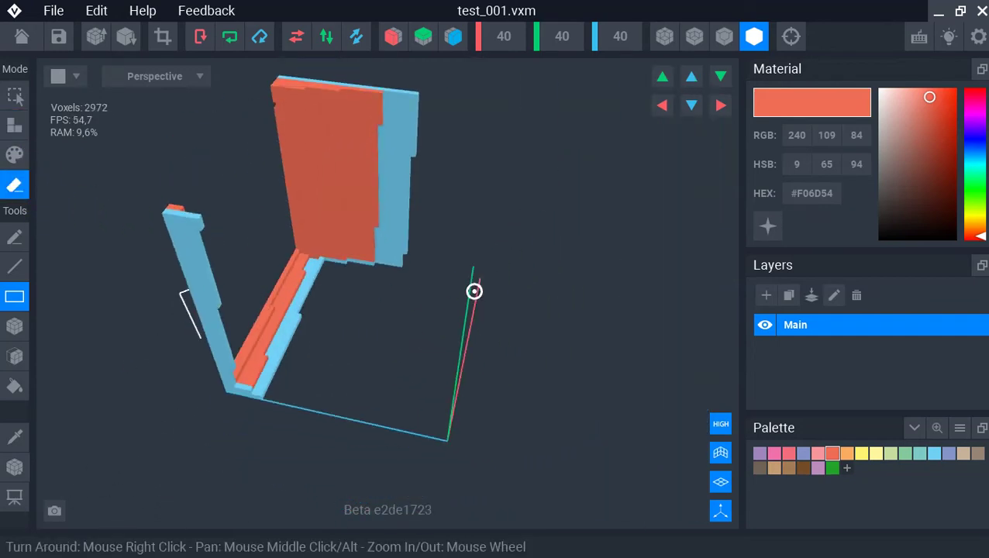
Step: Paint several green (#22A32A) freehand strokes on the standing red-orange wall with the Pen tool in paint mode
click(14, 124)
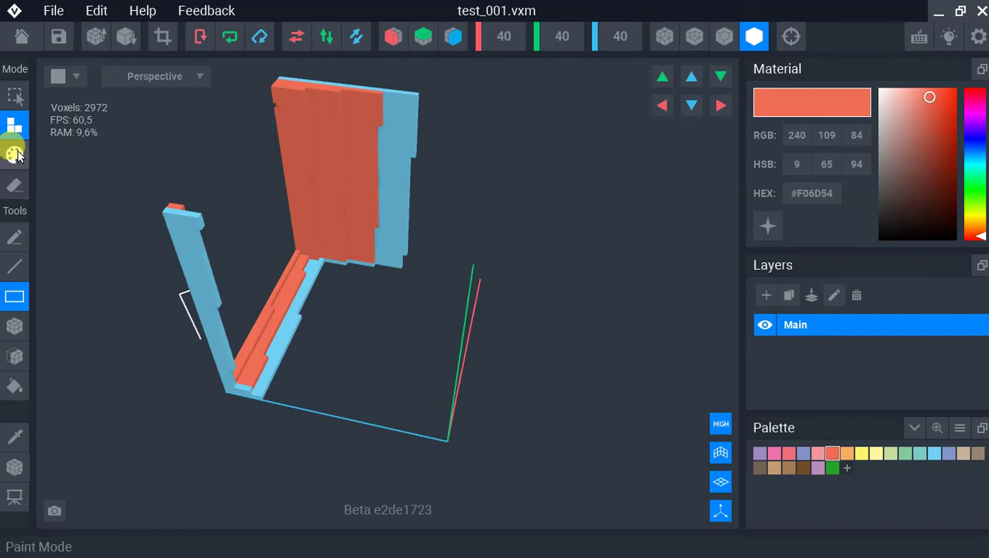
scroll(274, 115, up, 2)
scroll(274, 115, up, 1)
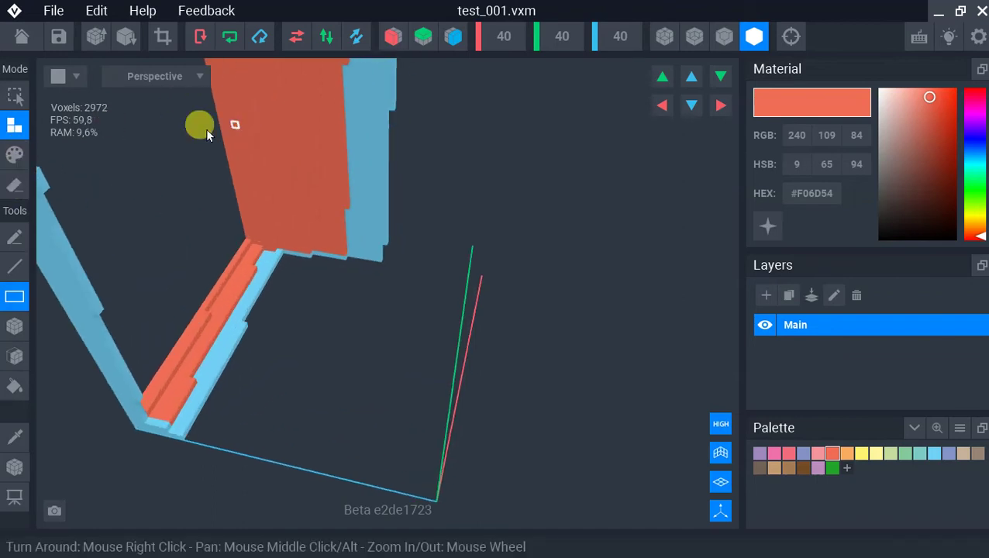
click(24, 161)
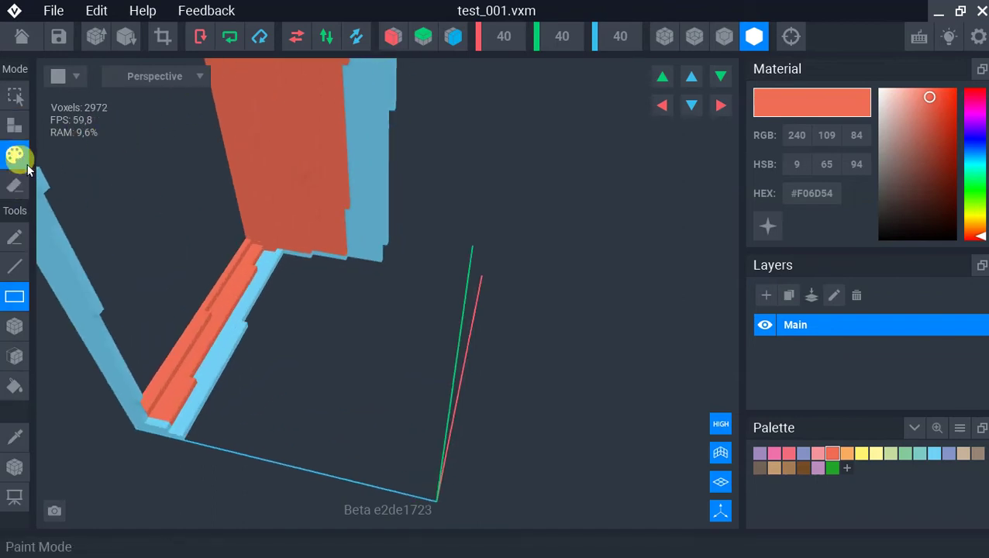
click(829, 468)
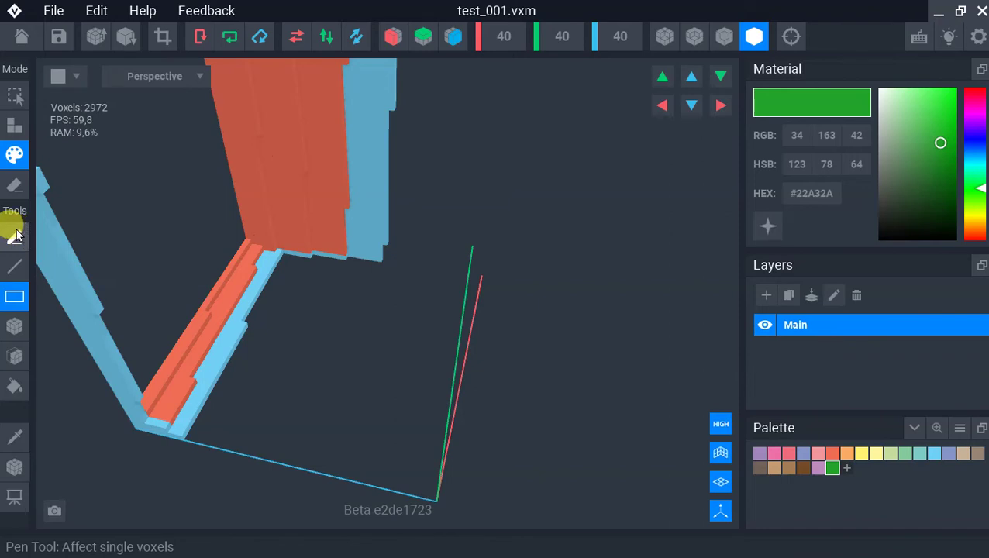
click(12, 264)
click(12, 302)
click(13, 237)
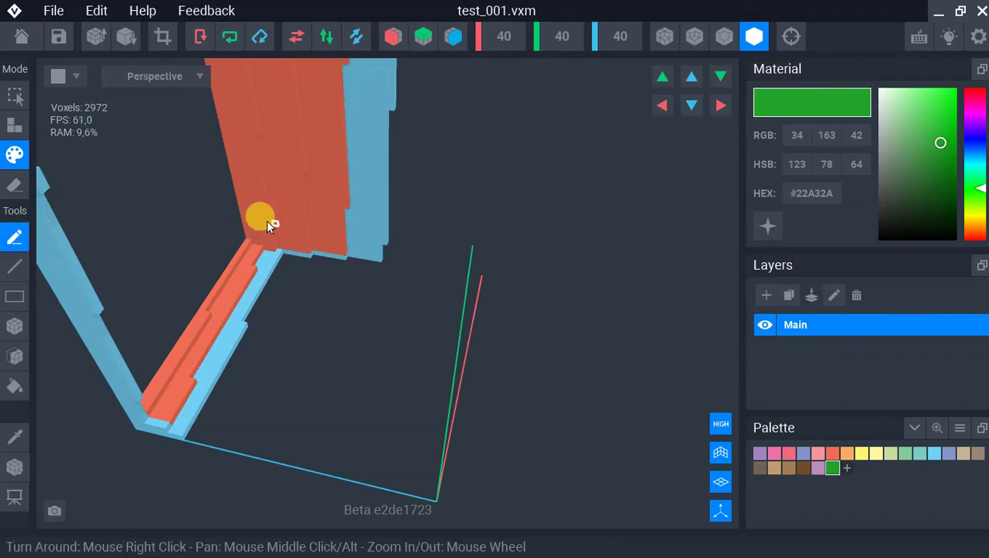
mouse_move(322, 153)
mouse_down()
mouse_move(329, 205)
mouse_move(303, 128)
mouse_move(312, 124)
mouse_move(331, 165)
mouse_move(298, 213)
mouse_move(316, 175)
mouse_up()
mouse_move(235, 124)
mouse_down()
mouse_move(251, 211)
mouse_move(247, 133)
mouse_move(254, 143)
mouse_up()
mouse_move(331, 204)
mouse_down()
mouse_move(276, 235)
mouse_move(314, 186)
mouse_up()
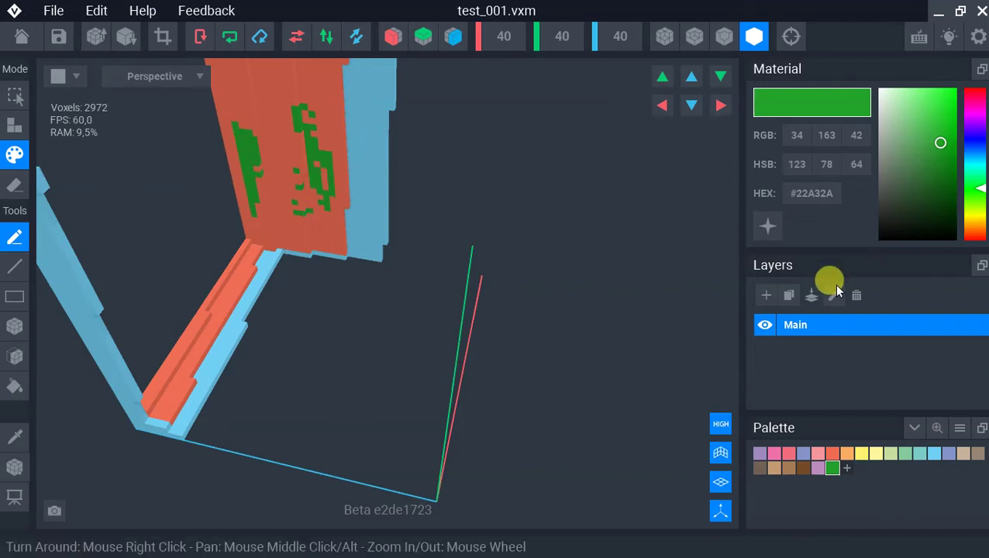
Step: Toggle emissivity of the green material on, off and on again
click(768, 226)
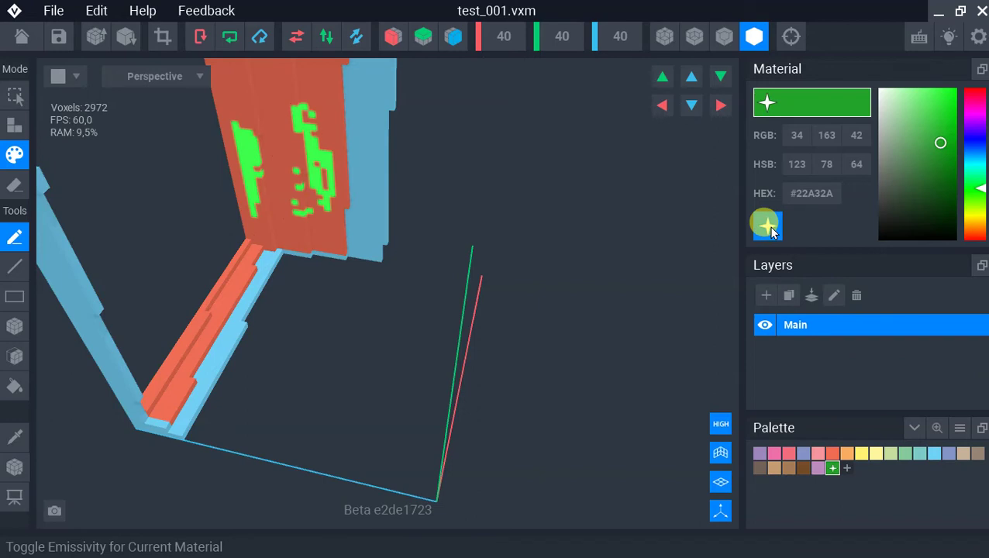
click(768, 225)
click(768, 226)
Step: Paint emissive green strokes on the wall's light blue edge and along the red-orange floor strip
drag(377, 137, 383, 225)
right_drag(364, 210, 461, 171)
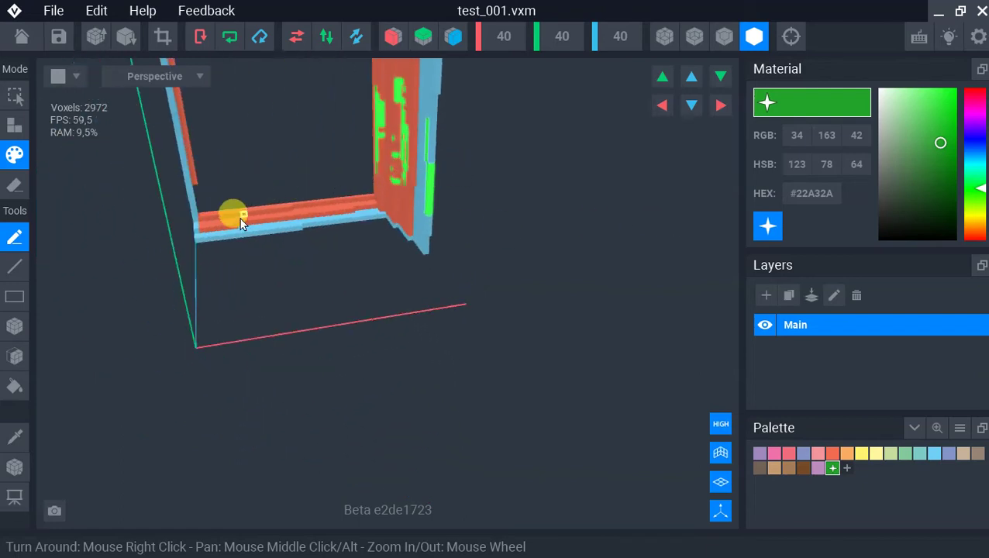
drag(217, 223, 318, 217)
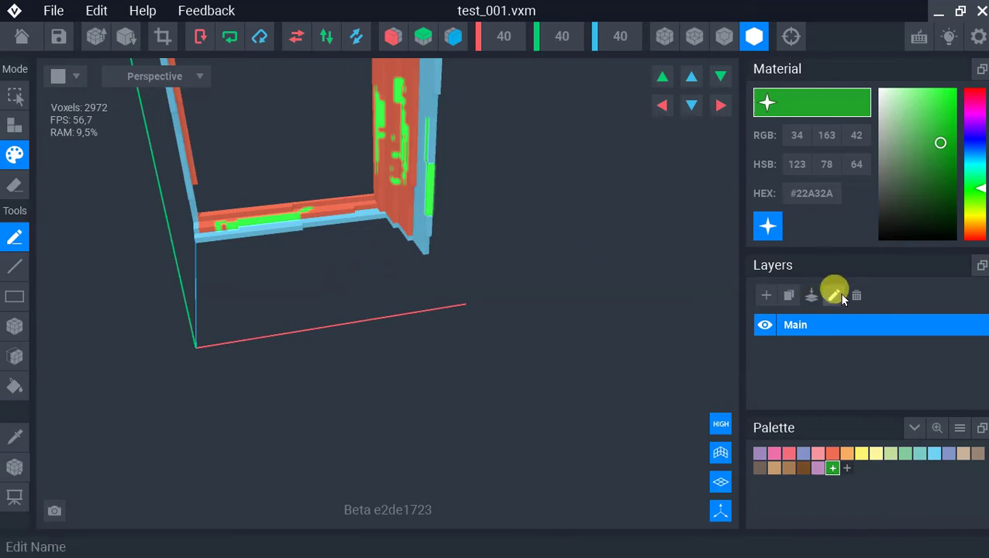
Step: Switch the viewport's voxel display style from plain solid surfaces to individually outlined voxels
right_drag(350, 288, 354, 208)
right_drag(435, 194, 330, 242)
drag(423, 229, 416, 246)
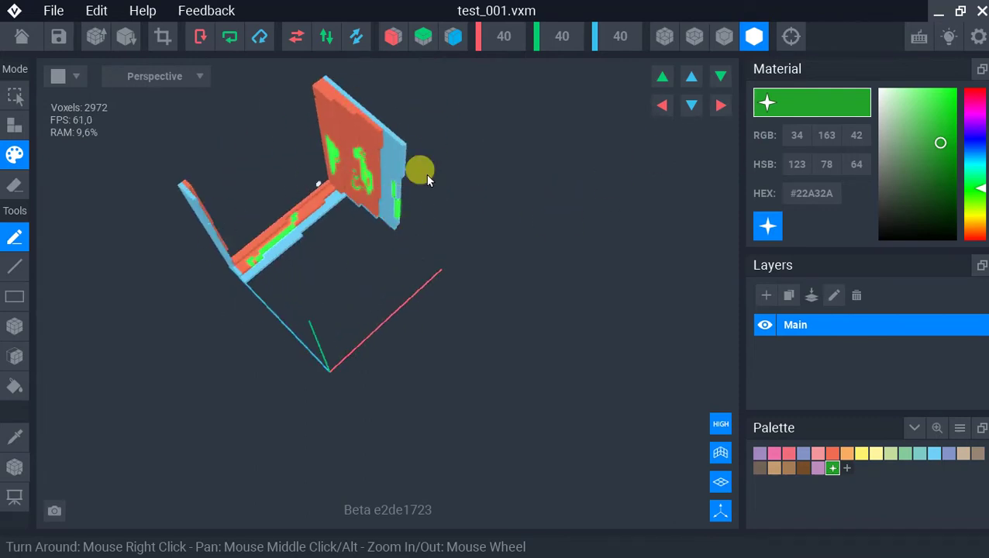
drag(436, 229, 449, 196)
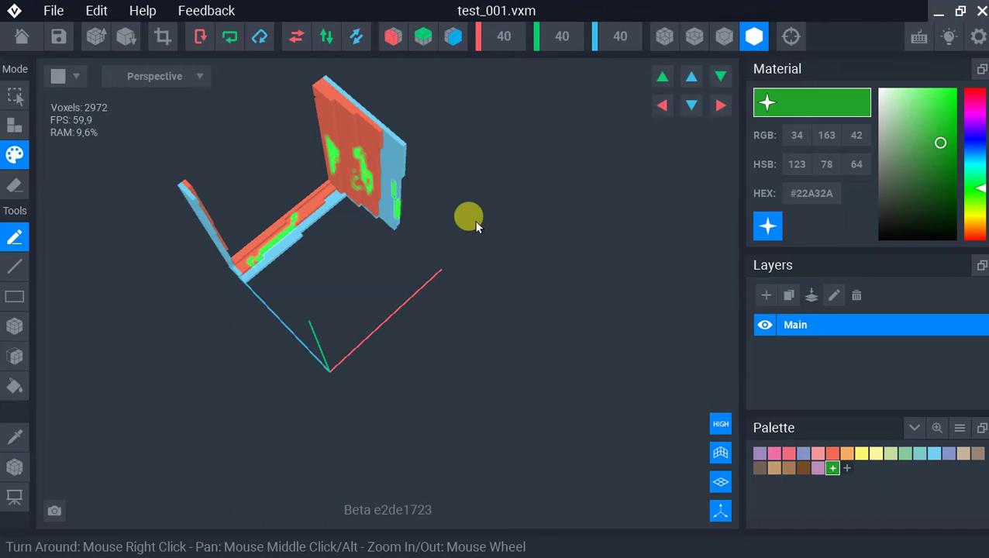
right_drag(476, 223, 448, 210)
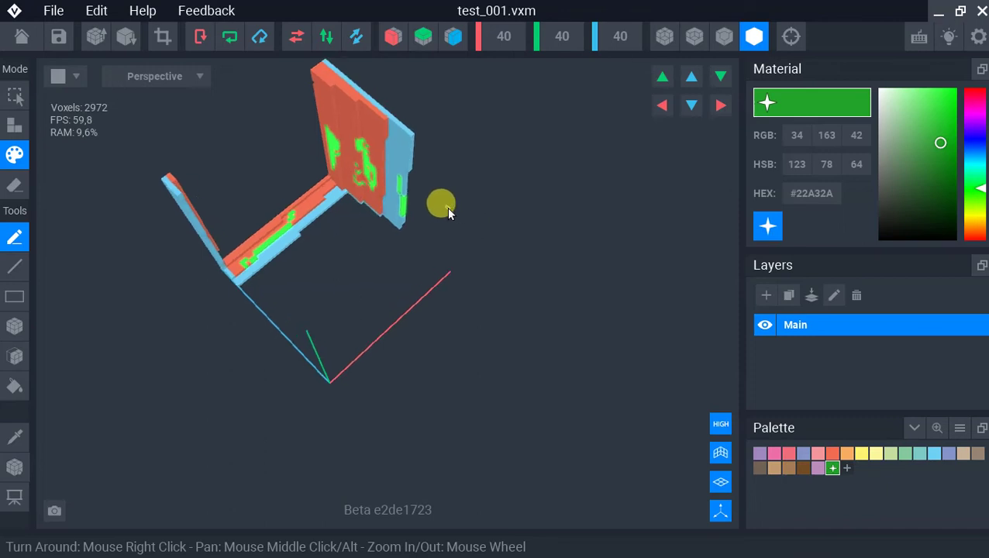
right_drag(330, 242, 367, 149)
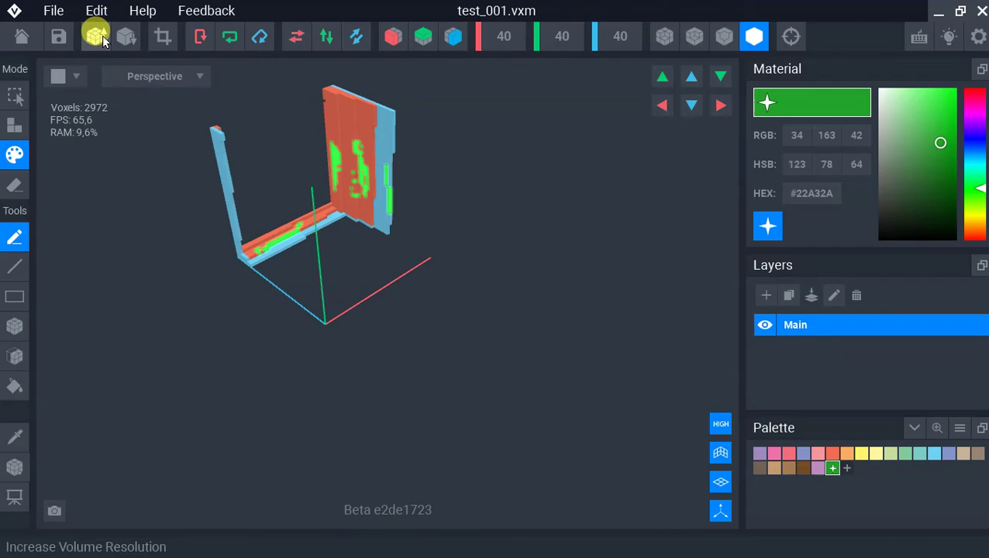
click(664, 38)
scroll(373, 139, up, 10)
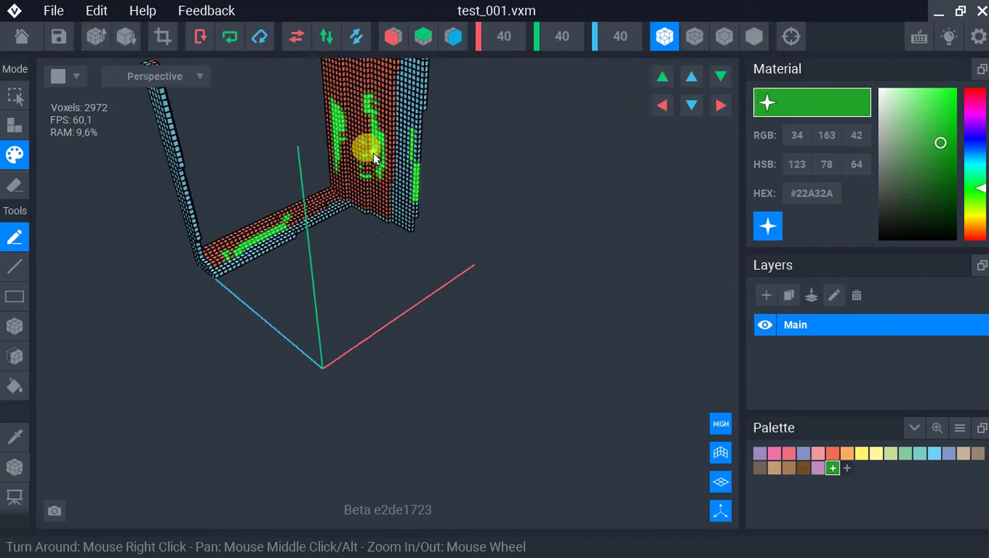
Step: Split the viewport into a perspective view and a top view side by side
right_drag(374, 140, 274, 167)
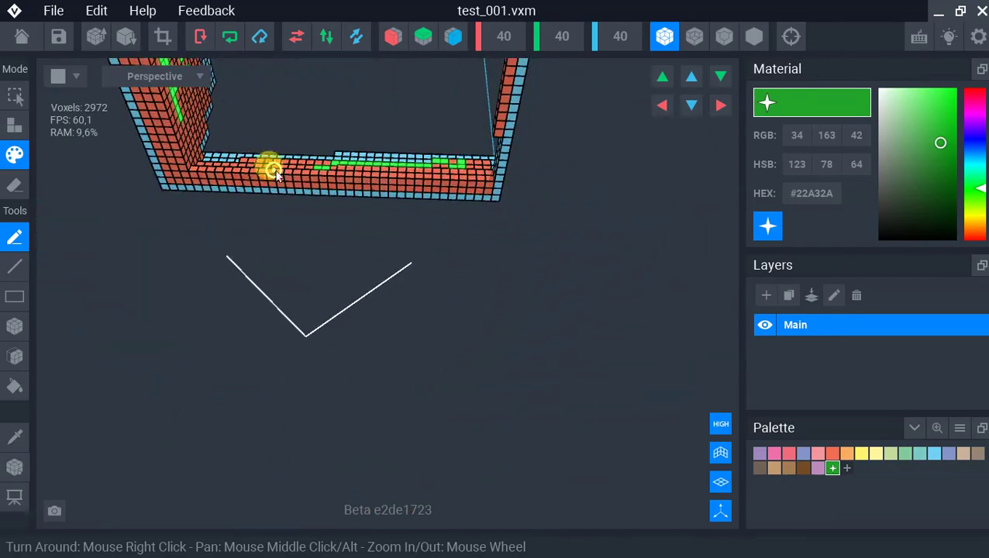
scroll(225, 104, up, 2)
right_drag(224, 104, 221, 13)
right_drag(382, 154, 266, 156)
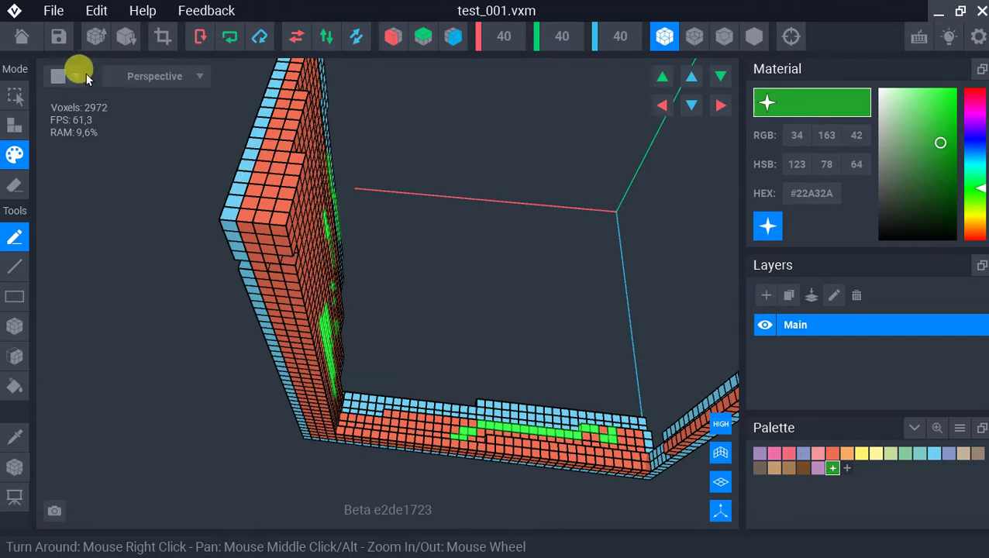
click(58, 76)
click(61, 123)
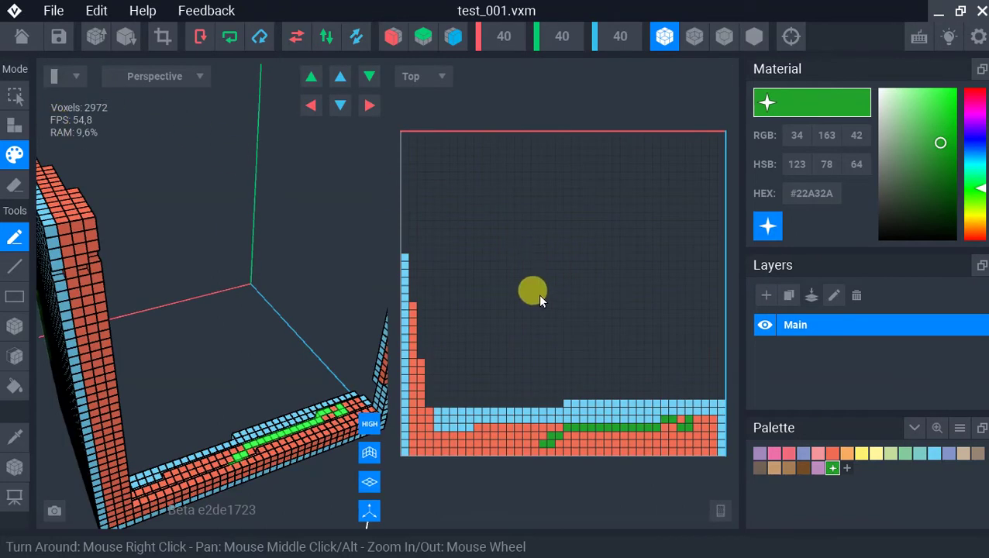
Step: Paint emissive green strokes and pink (#EE71A9) strokes on the outer face of the light blue wall
right_drag(149, 236, 129, 277)
right_drag(194, 269, 197, 266)
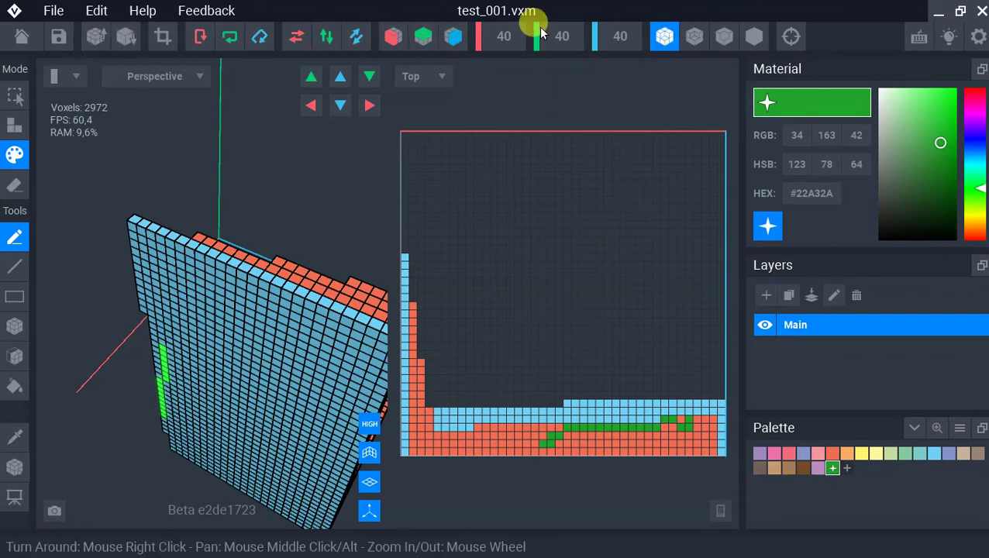
mouse_move(158, 295)
mouse_down()
mouse_move(208, 327)
mouse_move(258, 381)
mouse_up()
mouse_move(155, 265)
mouse_down()
mouse_move(294, 341)
mouse_move(299, 362)
mouse_move(277, 413)
mouse_move(121, 331)
mouse_up()
click(778, 452)
Step: Erase freehand strokes of voxels along the upper edge of the painted wall with the Pen tool
click(13, 185)
mouse_move(152, 252)
mouse_down()
mouse_move(253, 306)
mouse_move(232, 296)
mouse_up()
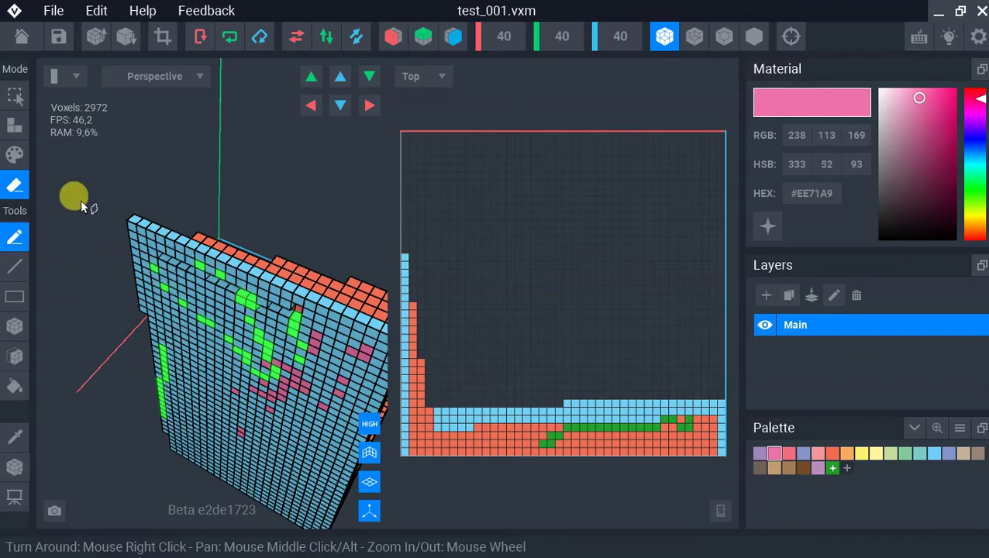
drag(169, 233, 317, 302)
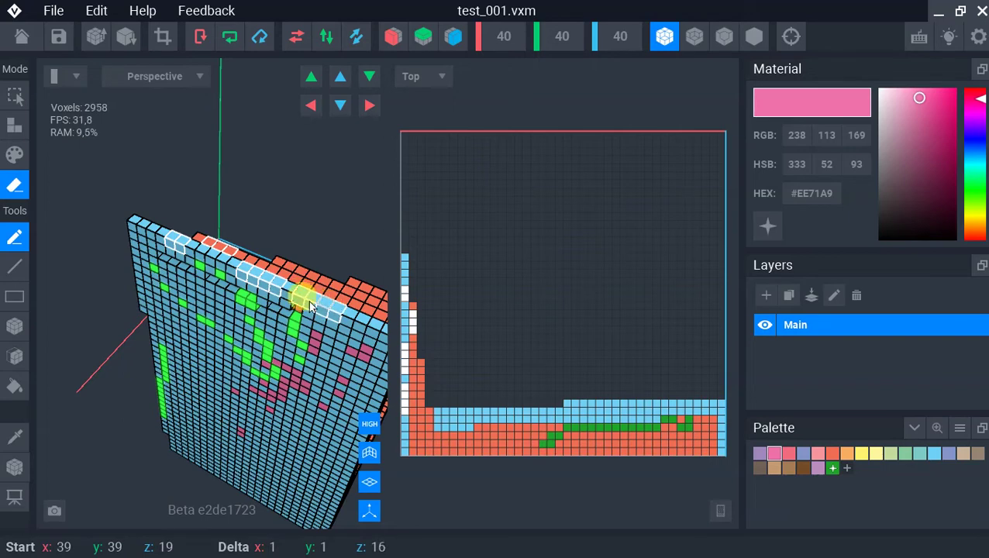
mouse_move(187, 258)
mouse_down()
mouse_move(269, 286)
mouse_move(265, 267)
mouse_up()
mouse_move(209, 290)
mouse_down()
mouse_move(268, 316)
mouse_move(207, 314)
mouse_move(292, 328)
mouse_move(265, 328)
mouse_move(221, 289)
mouse_up()
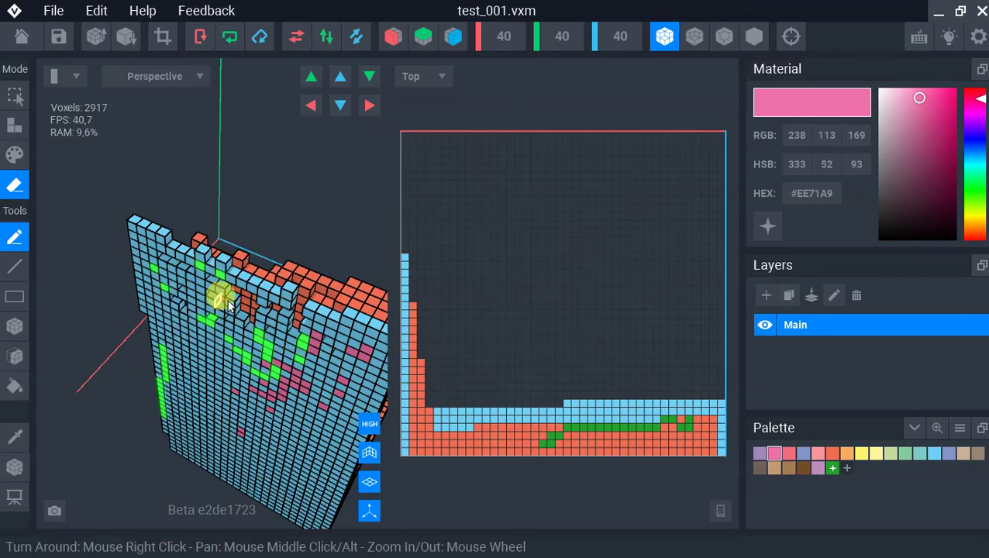
Step: Erase the wall's connected light blue voxels and part of the green edge stroke with the Face tool
click(15, 356)
click(158, 294)
click(214, 316)
click(164, 353)
click(160, 395)
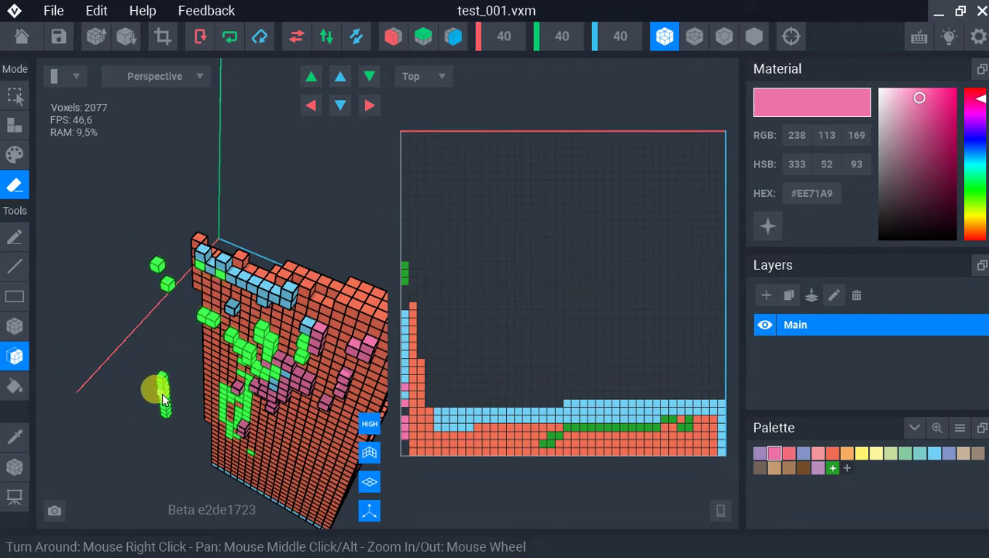
click(164, 400)
Step: Erase rectangular blocks of voxels from the wall in perspective and from the floor strip in the top view with the Box tool
click(14, 325)
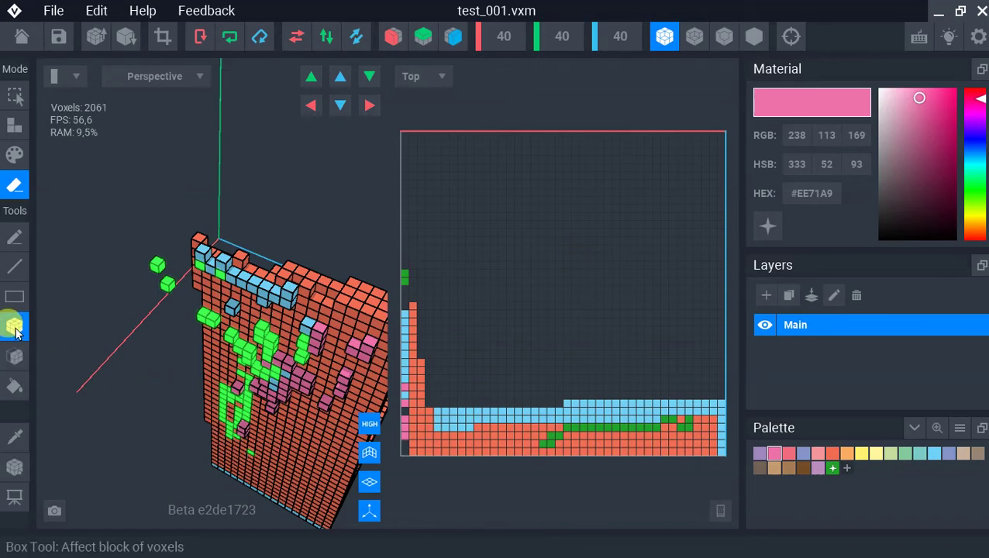
click(213, 298)
drag(214, 297, 178, 256)
mouse_move(169, 221)
mouse_down()
mouse_move(247, 289)
mouse_move(247, 345)
mouse_move(264, 364)
mouse_up()
mouse_move(283, 428)
mouse_down()
mouse_move(306, 443)
mouse_move(323, 481)
mouse_move(299, 458)
mouse_move(323, 468)
mouse_up()
drag(480, 420, 530, 445)
drag(565, 405, 612, 424)
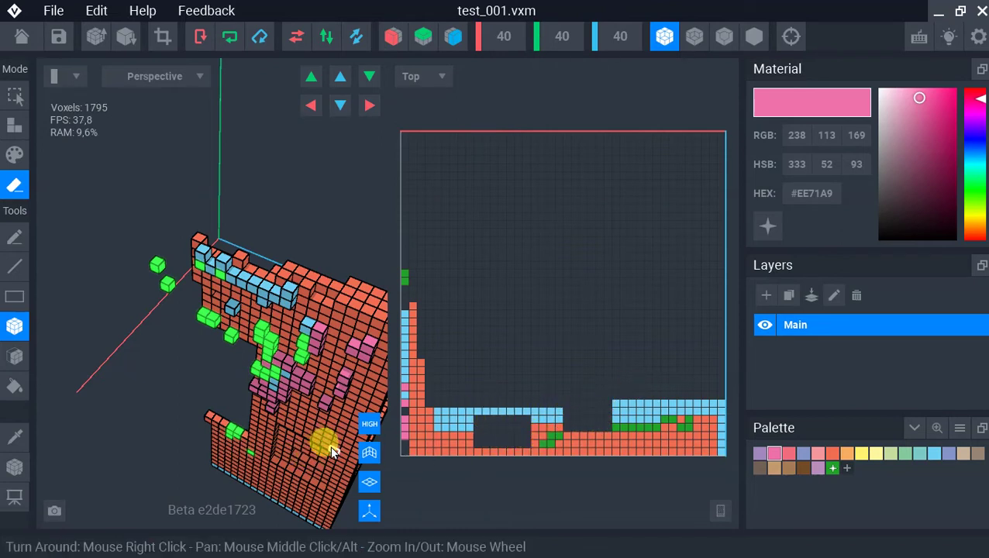
Step: Change the pink palette colour to light green (#71EEA2) and switch to create mode
scroll(291, 308, up, 3)
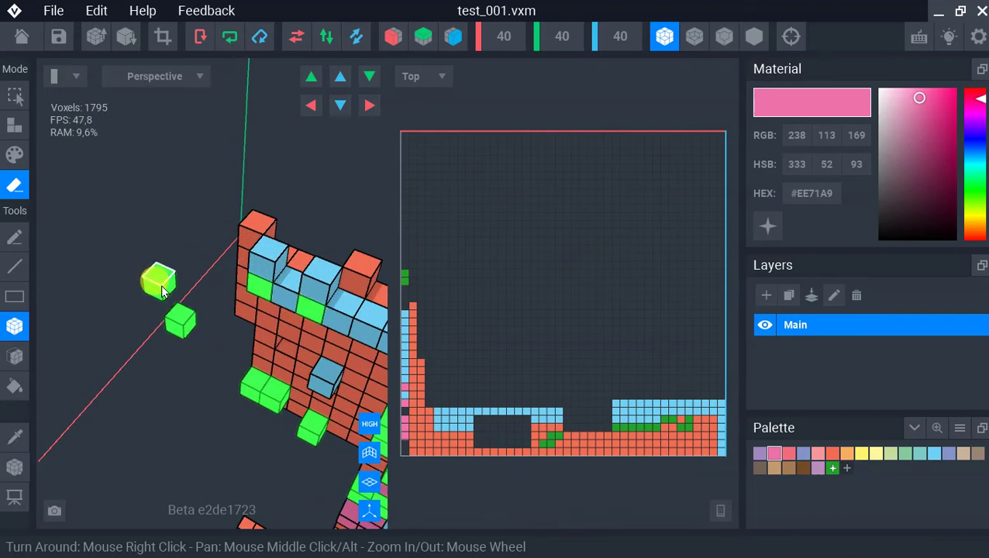
mouse_move(972, 155)
mouse_down()
mouse_move(979, 203)
mouse_move(980, 179)
mouse_up()
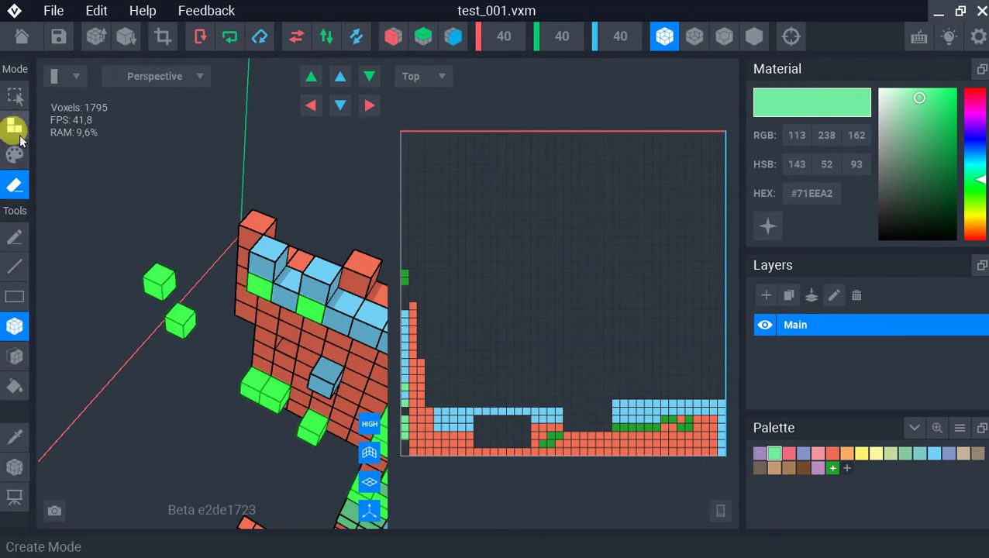
click(16, 128)
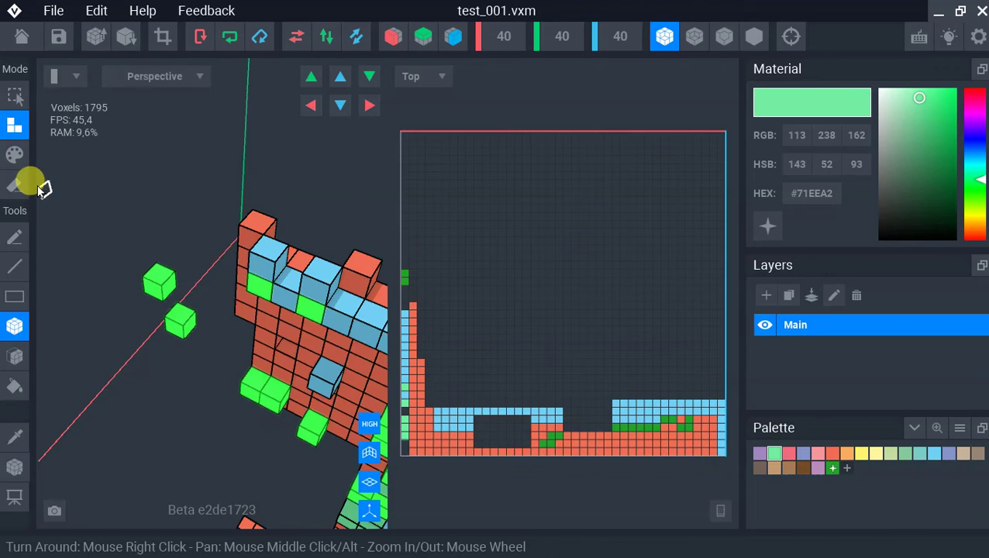
Step: Sample the emissive green (#22A32A) from a floating voxel with the Picker tool for use with the Pen tool
click(14, 436)
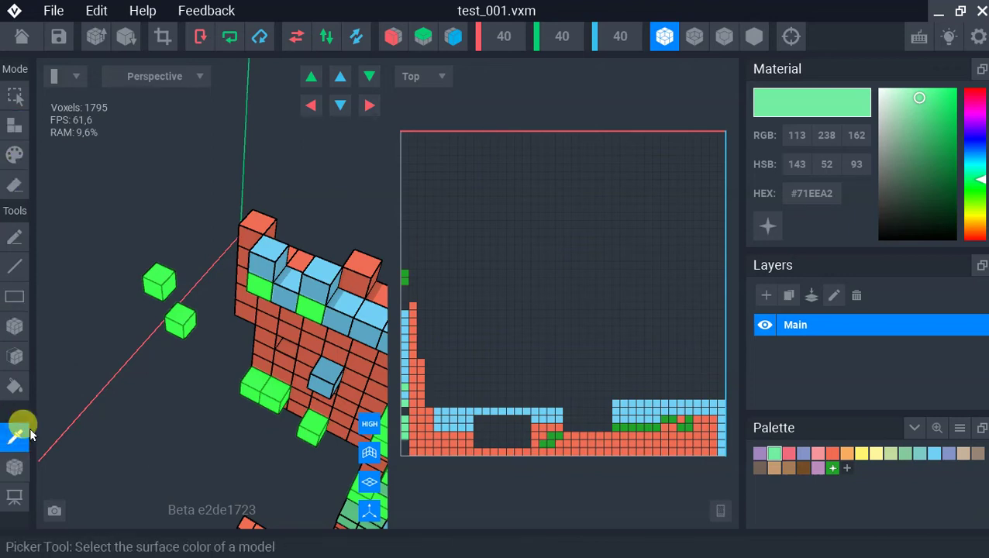
click(163, 285)
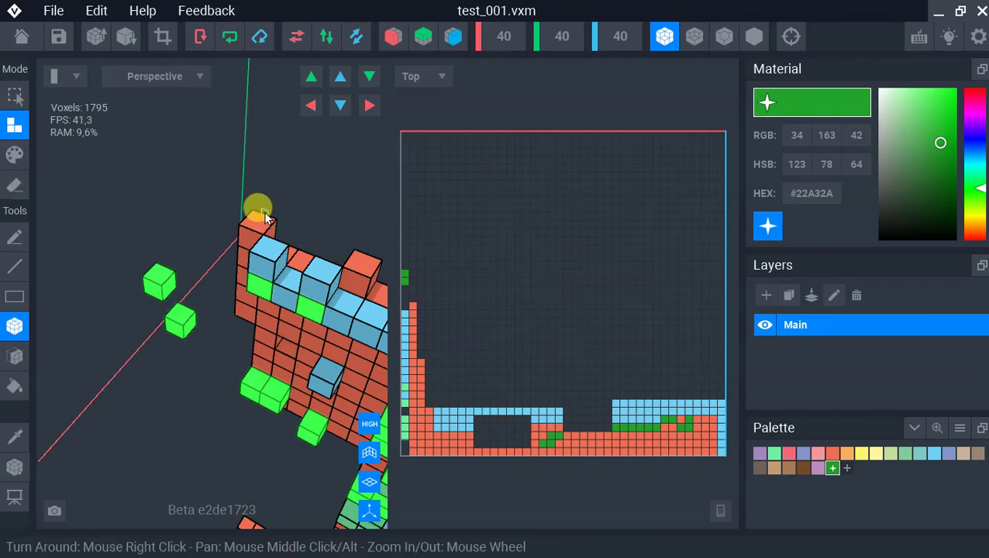
click(16, 238)
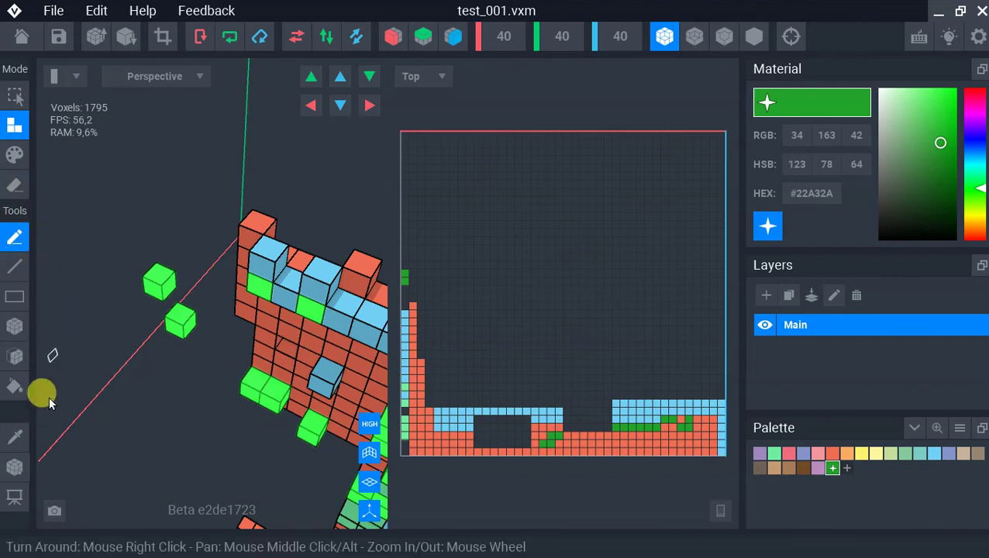
click(15, 437)
click(160, 280)
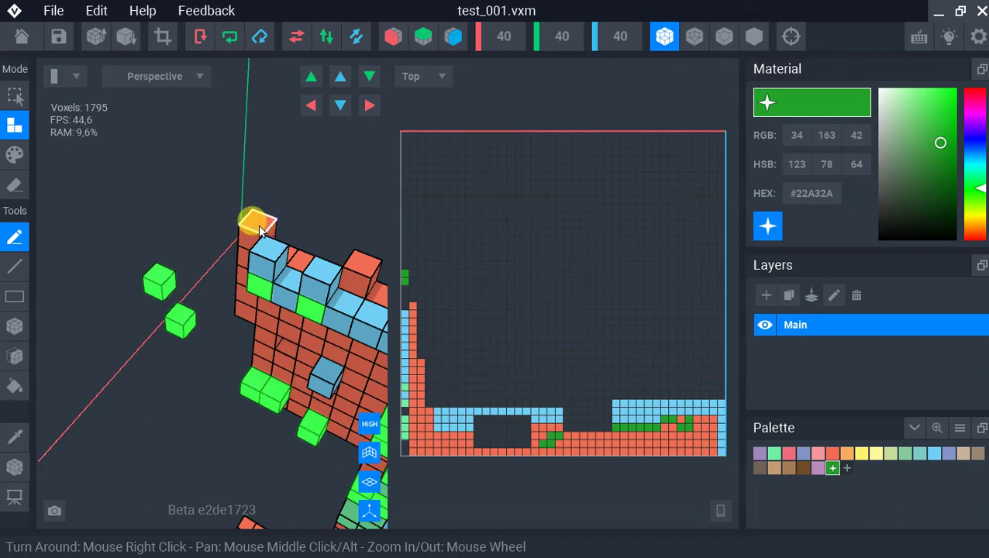
Step: Draw a freehand patch of emissive green voxels on the empty grid floor with the Pen tool
right_drag(309, 219, 273, 223)
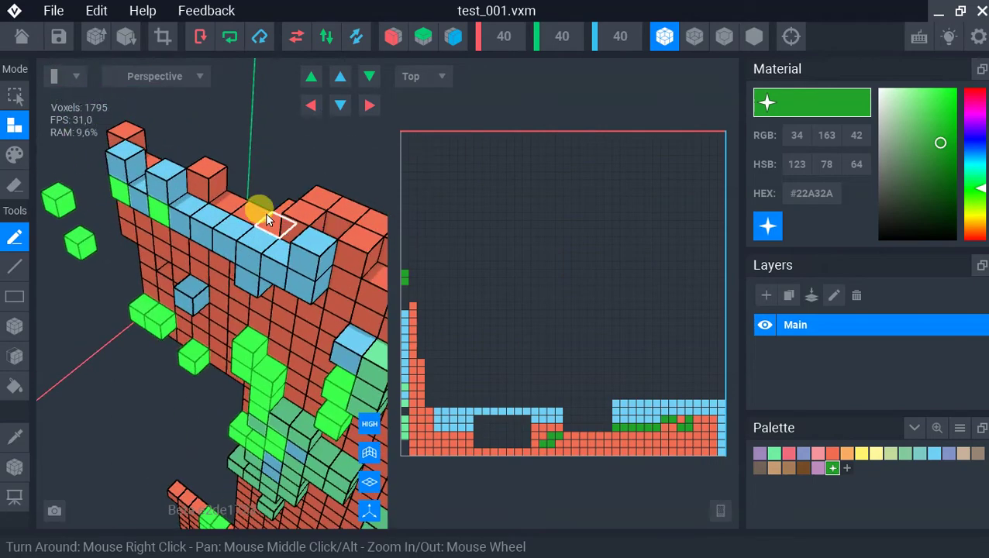
scroll(267, 217, down, 5)
right_drag(263, 245, 276, 268)
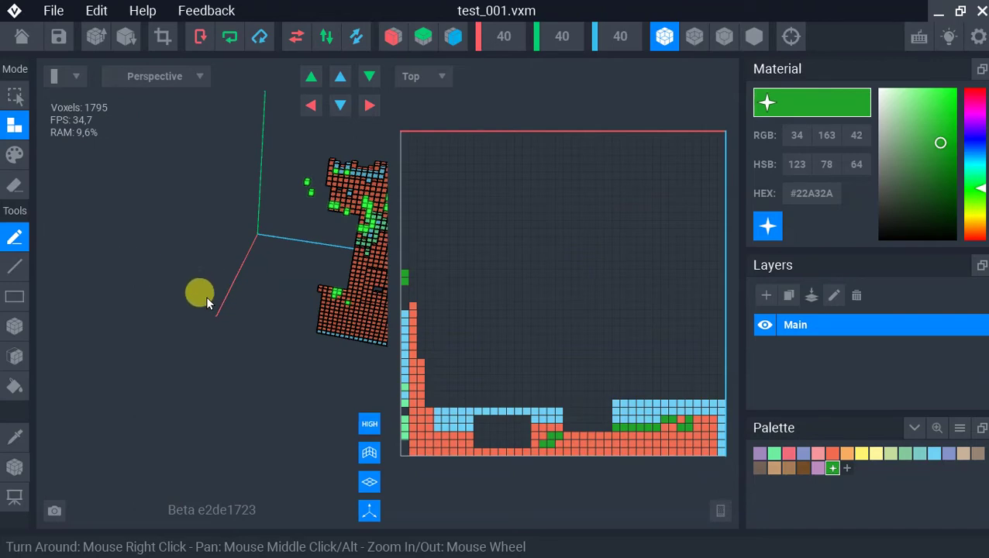
right_drag(162, 305, 353, 276)
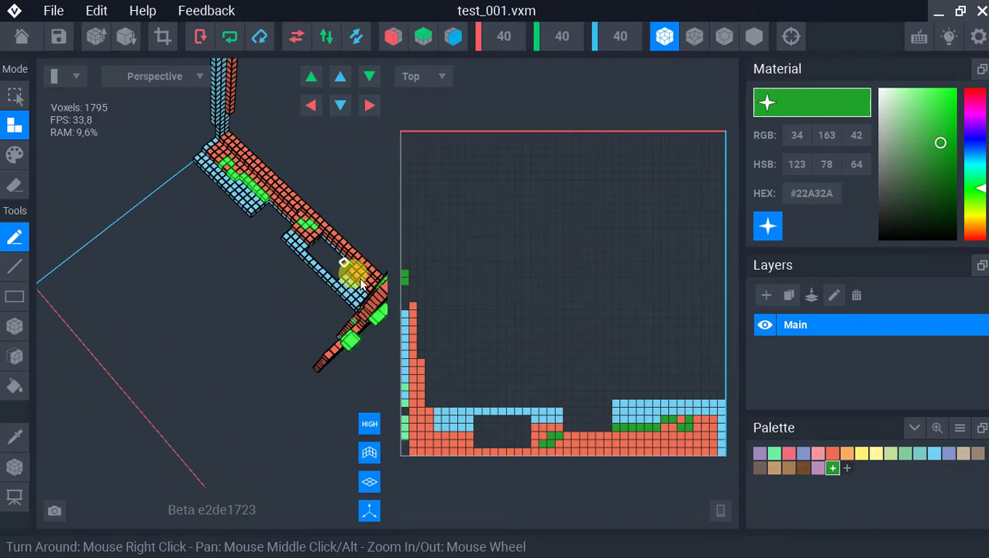
right_drag(294, 329, 293, 329)
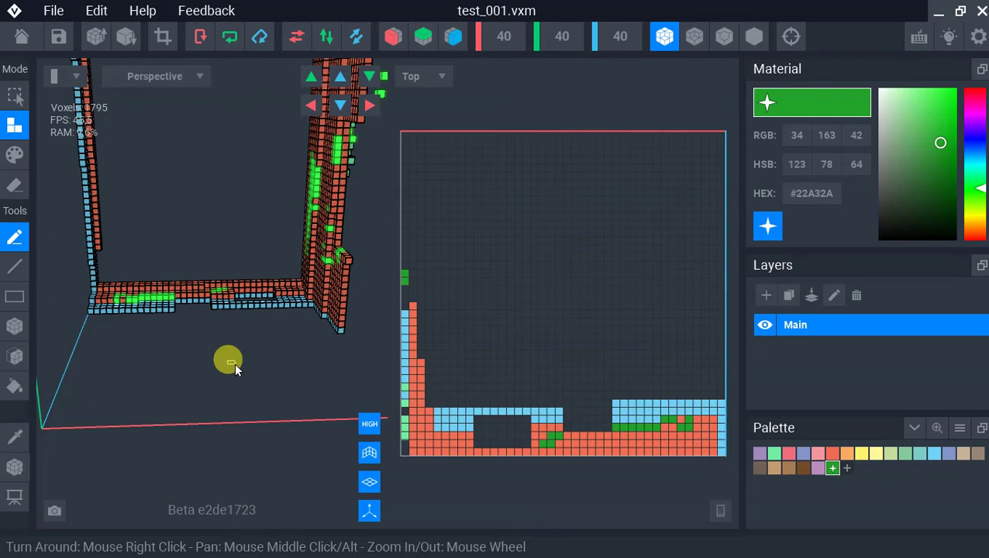
drag(218, 359, 261, 360)
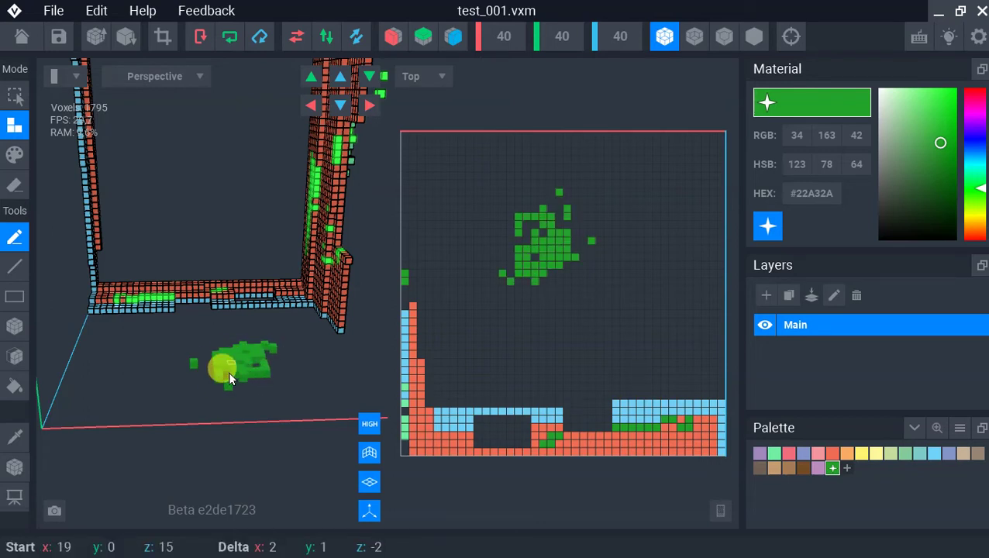
drag(253, 365, 246, 374)
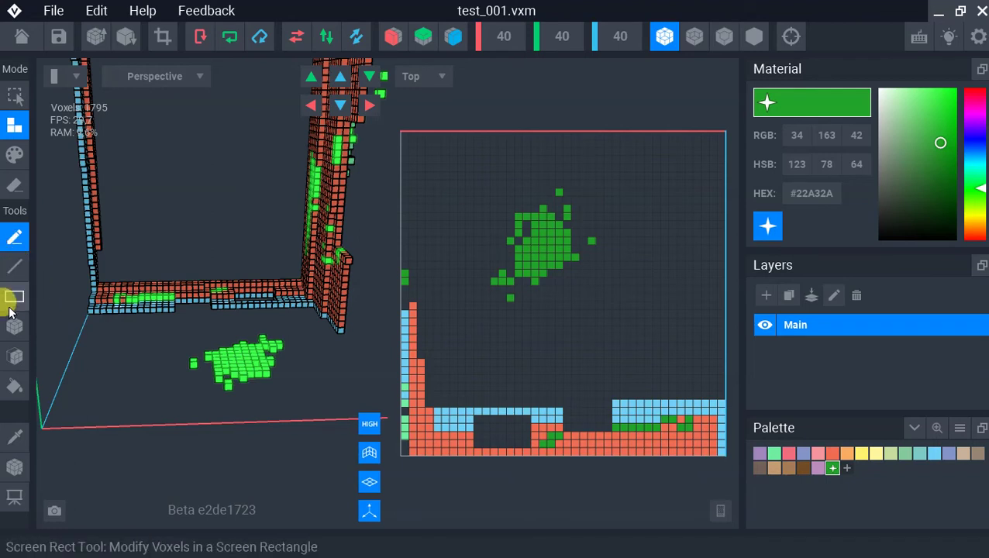
Step: Sample the red-orange (#F06D54) from the floor strip and draw a freehand patch of voxels beside the green patch
click(15, 436)
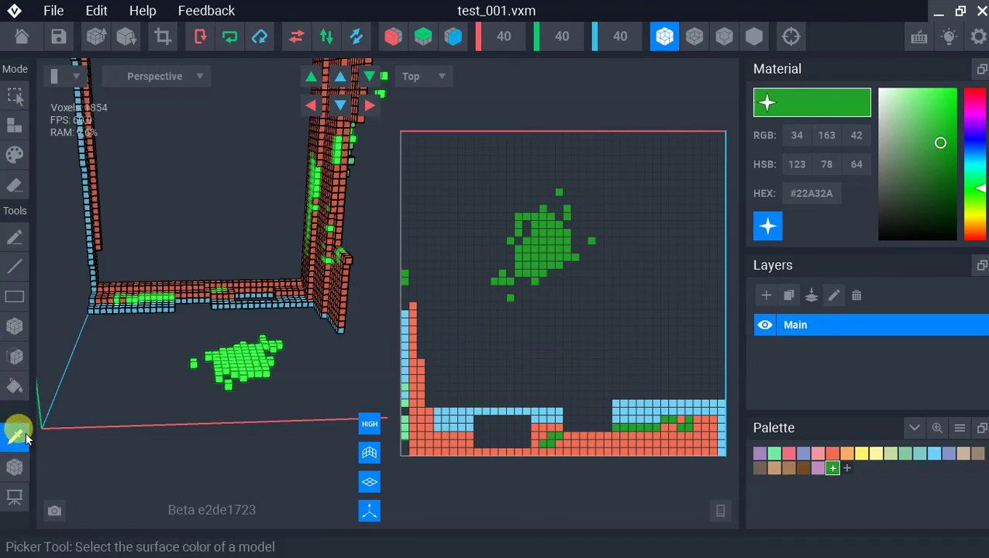
click(240, 286)
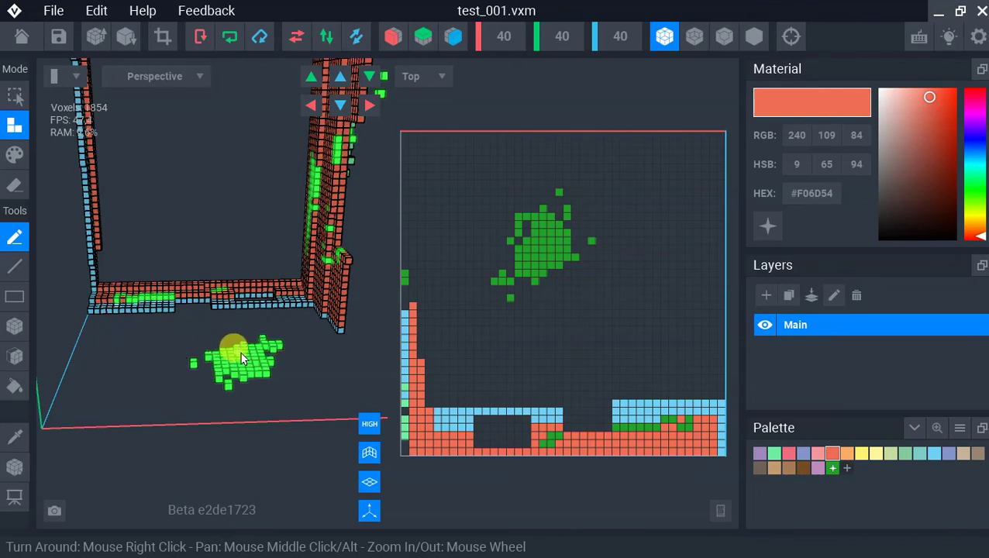
drag(241, 361, 250, 345)
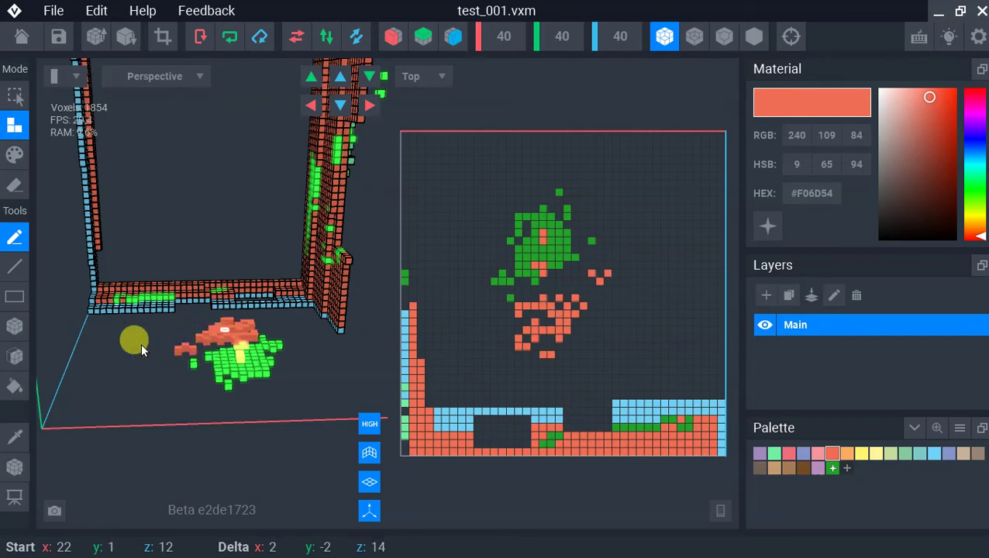
mouse_move(196, 338)
mouse_down()
mouse_move(132, 349)
mouse_move(253, 326)
mouse_up()
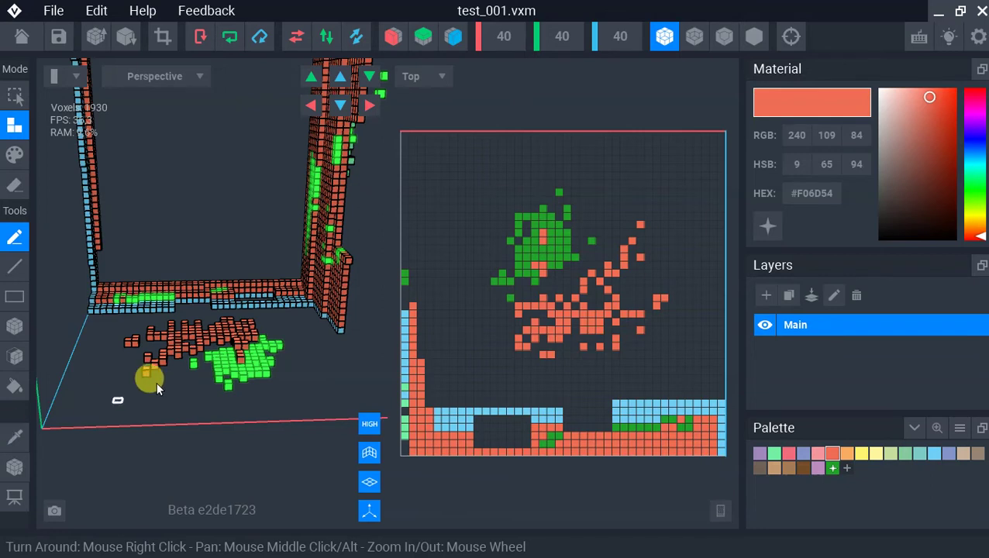
Step: Select a few voxels around the floor strip and the green patch with the Pen tool in select mode
right_drag(292, 303, 234, 250)
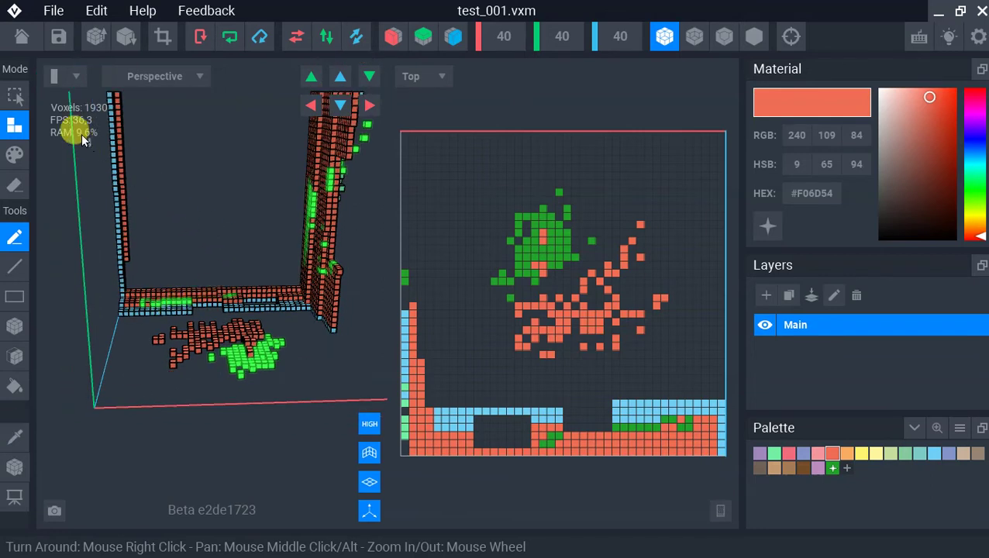
click(15, 94)
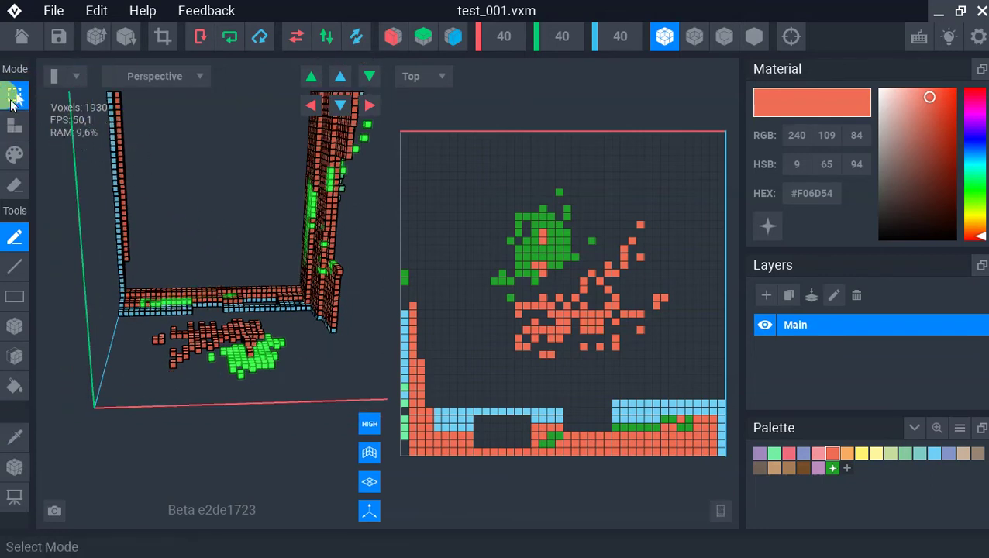
mouse_move(240, 301)
mouse_down()
mouse_move(266, 334)
mouse_move(256, 310)
mouse_up()
right_drag(44, 110, 262, 280)
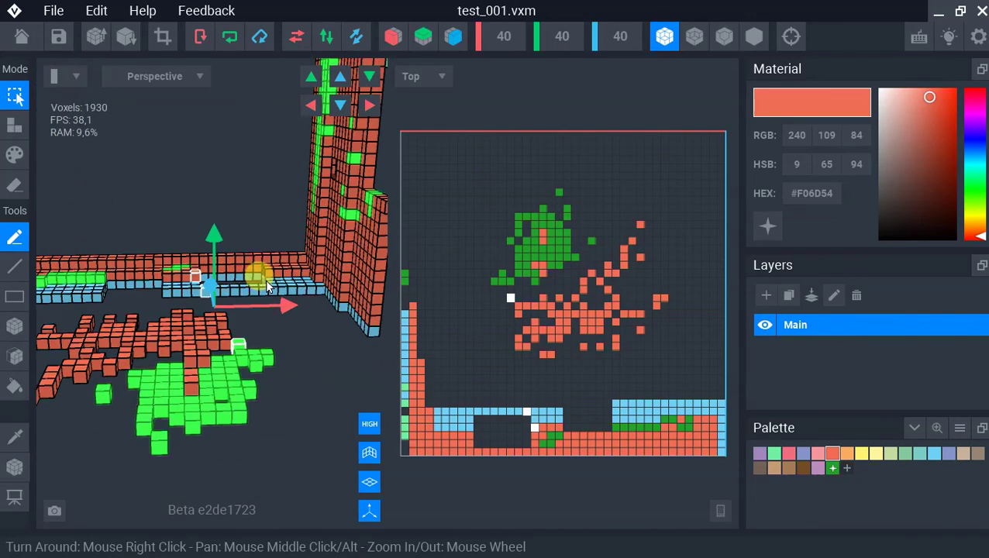
Step: Select a single light blue voxel on the floor strip's edge and move it up above the strip
click(264, 293)
drag(263, 291, 273, 139)
drag(307, 211, 245, 213)
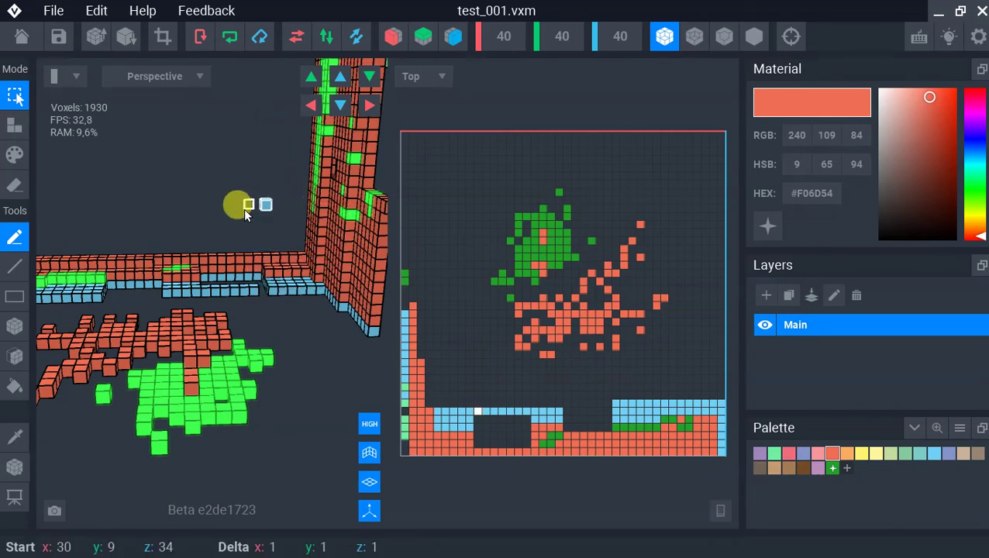
drag(184, 211, 246, 211)
Step: Select several red-orange voxels on the floor strip, then move them upward and sideways along the red axis
mouse_move(270, 273)
mouse_down()
mouse_move(258, 265)
mouse_move(280, 275)
mouse_move(269, 250)
mouse_up()
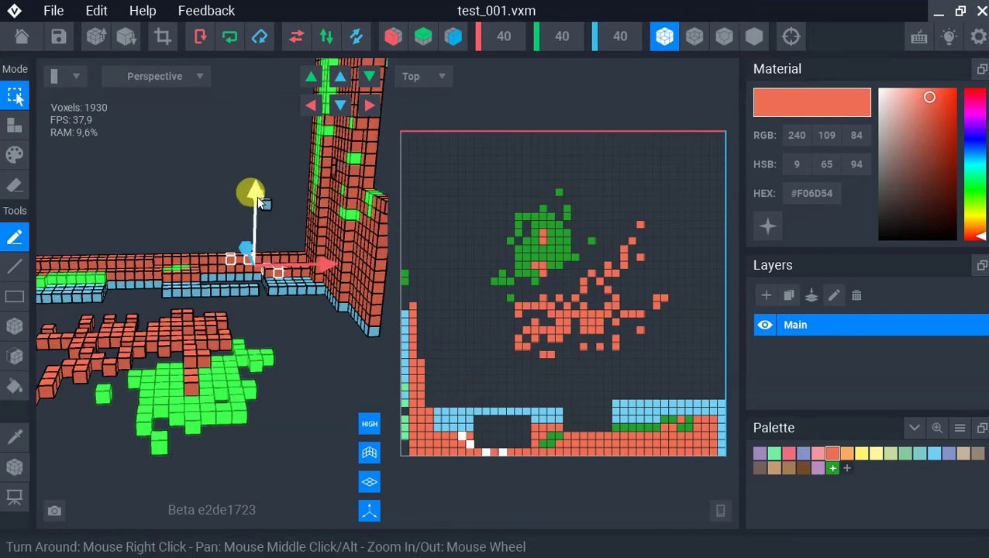
drag(257, 196, 263, 142)
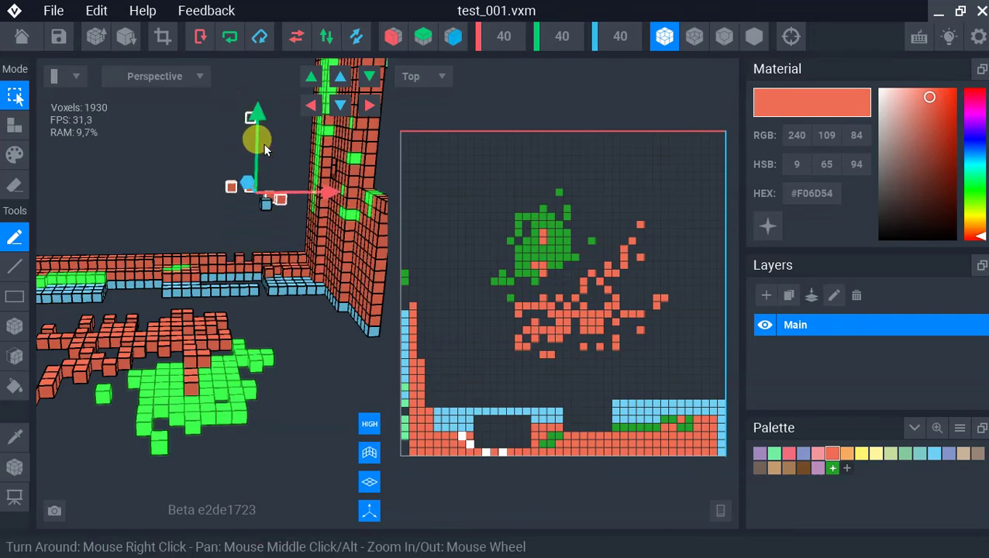
drag(314, 193, 233, 194)
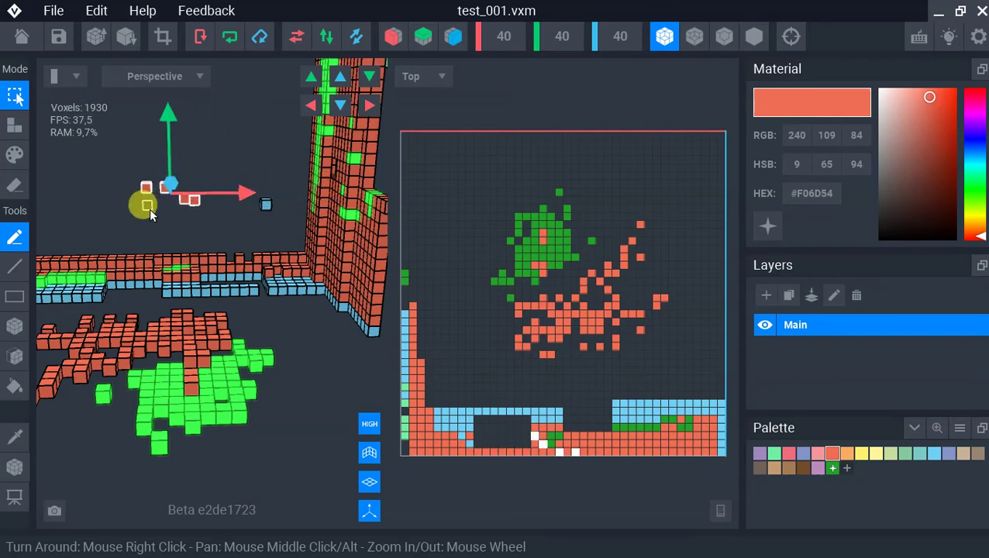
right_drag(158, 217, 157, 211)
right_drag(157, 211, 144, 219)
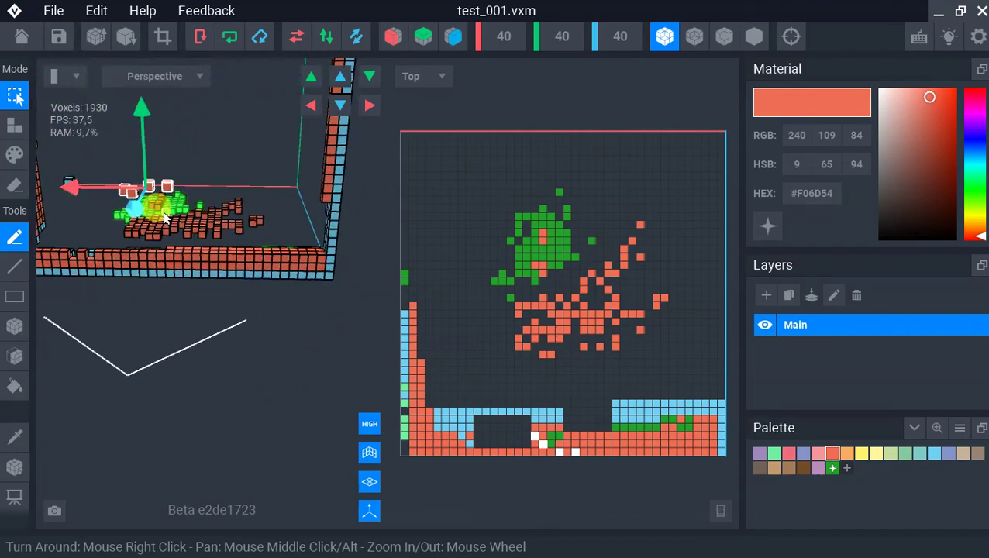
Step: Move the selected red-orange voxels along the blue axis until they sit beside the freehand red-orange patch
drag(136, 216, 132, 318)
right_drag(133, 319, 337, 193)
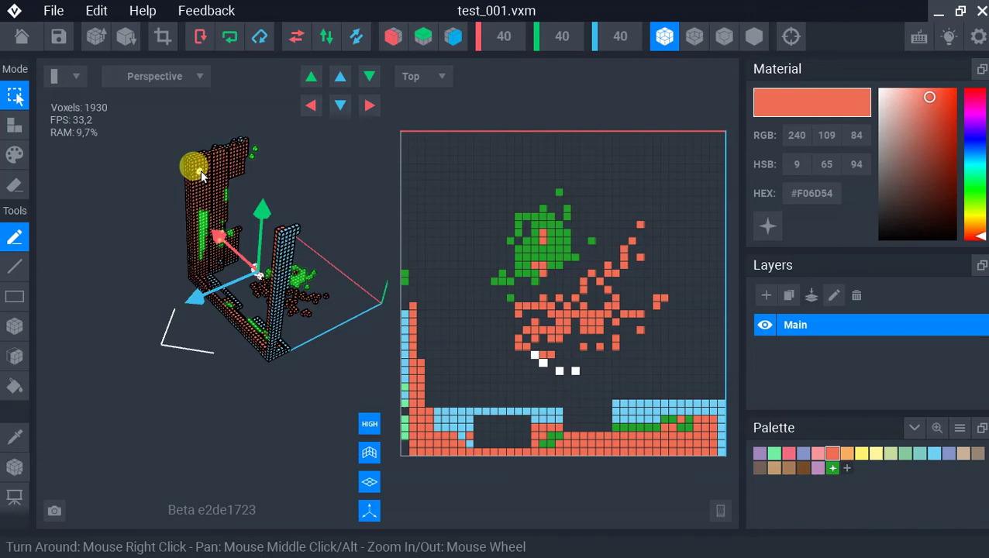
scroll(337, 222, up, 2)
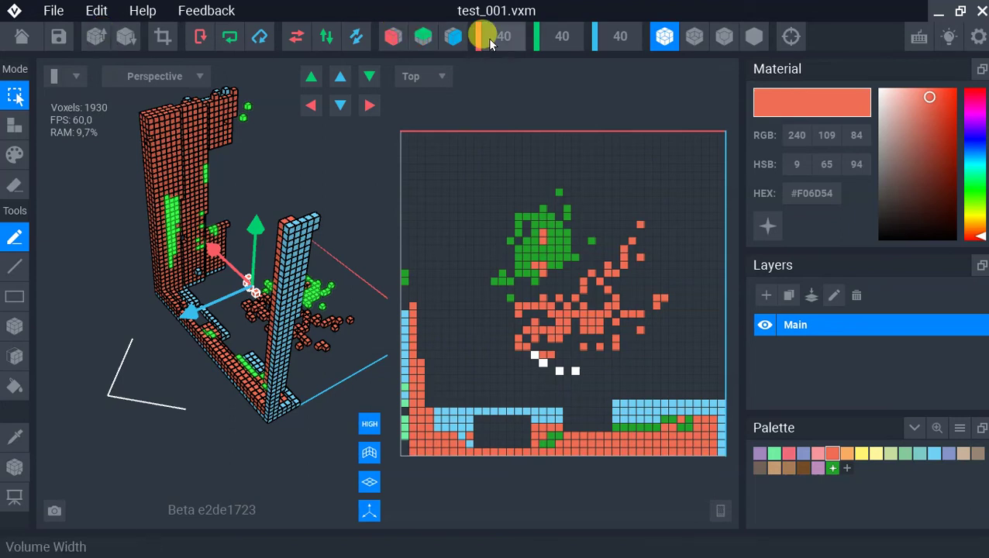
Step: Double the volume size to 80 per axis and select a group of voxels along the wall's upper edge with the Pen tool
click(95, 38)
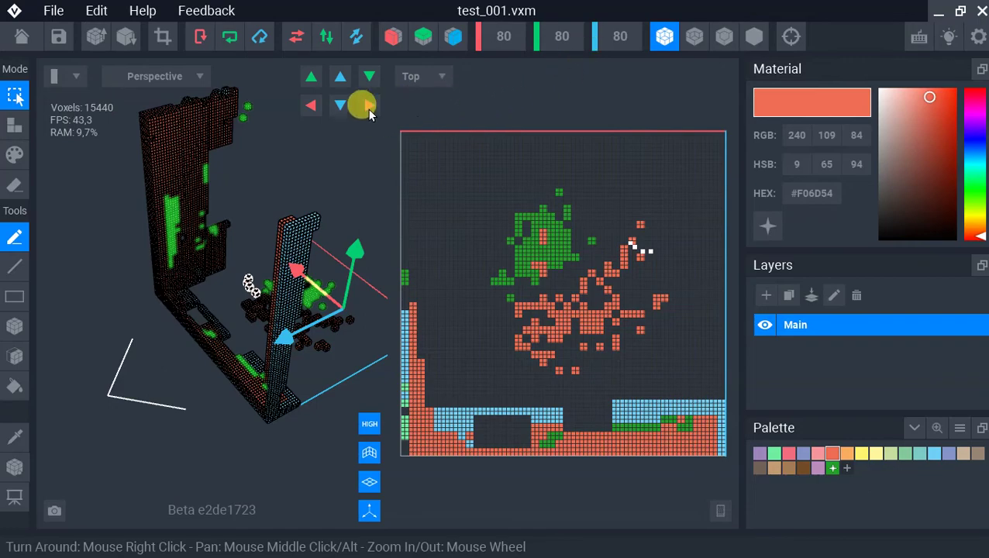
right_drag(172, 120, 174, 224)
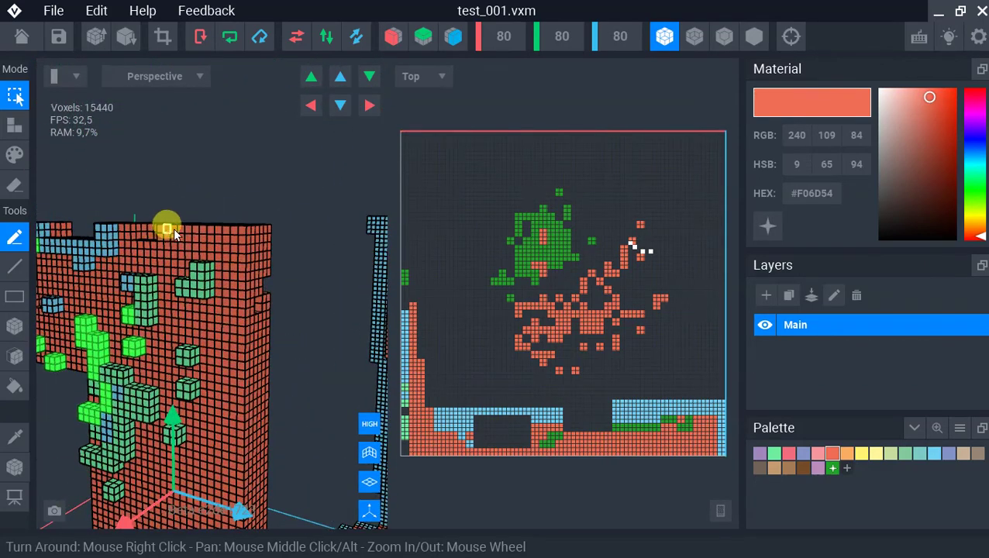
drag(168, 233, 225, 242)
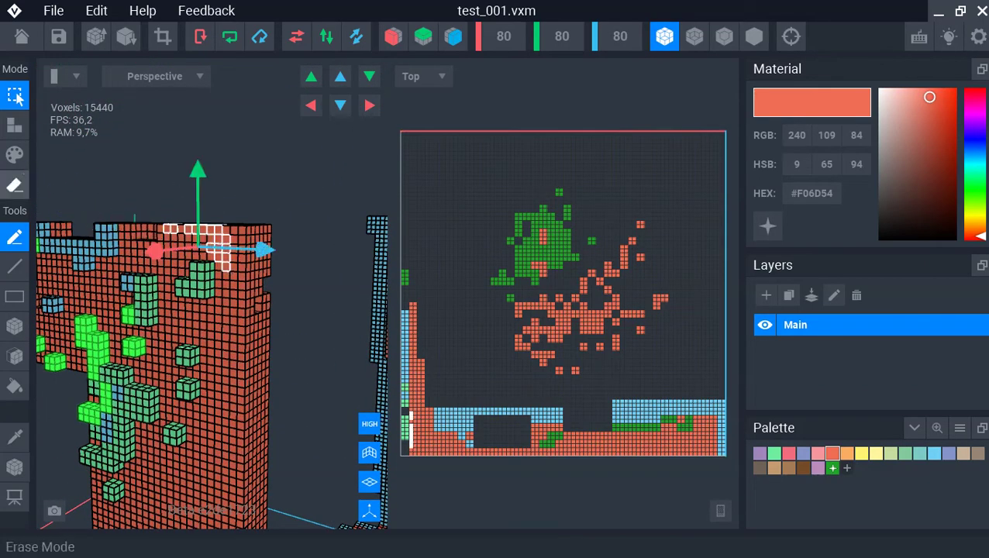
Step: Erase some voxels near the top of the wall and paint a freehand light yellow (#FFF69F) patch around that spot
click(14, 185)
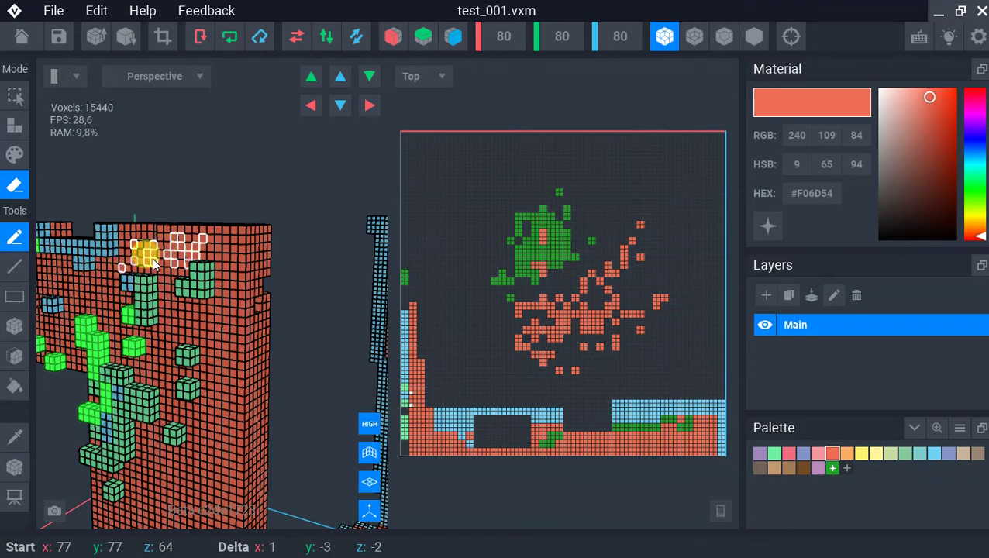
drag(131, 247, 134, 246)
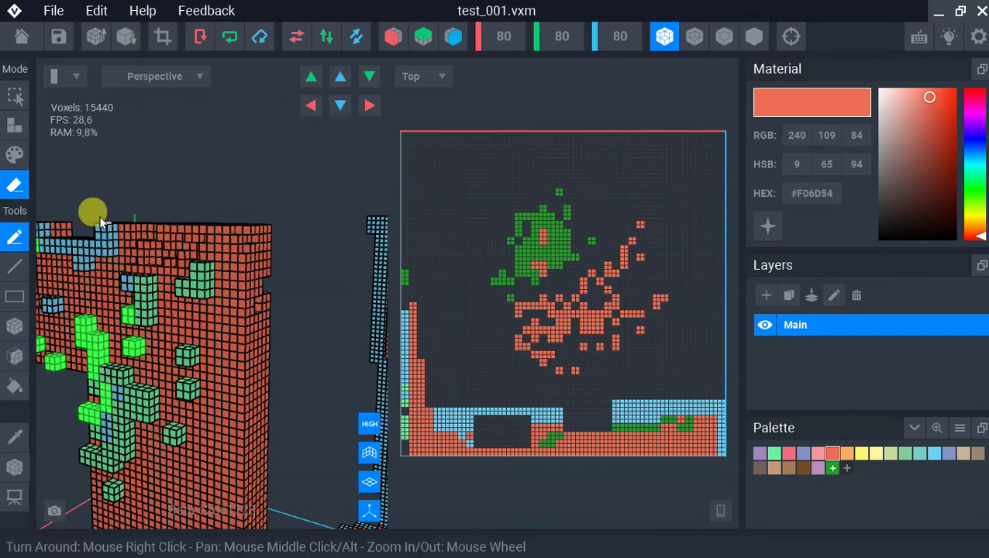
click(20, 154)
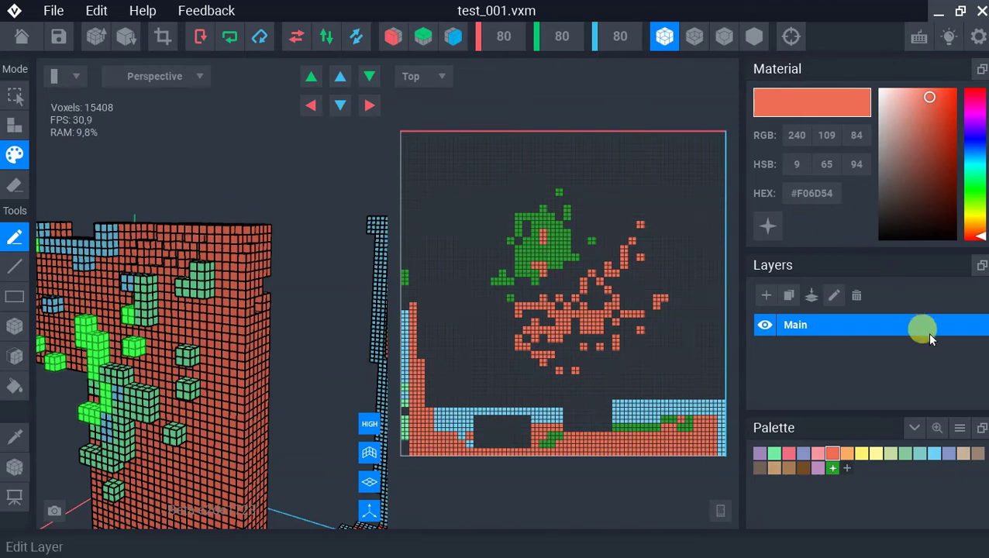
click(878, 456)
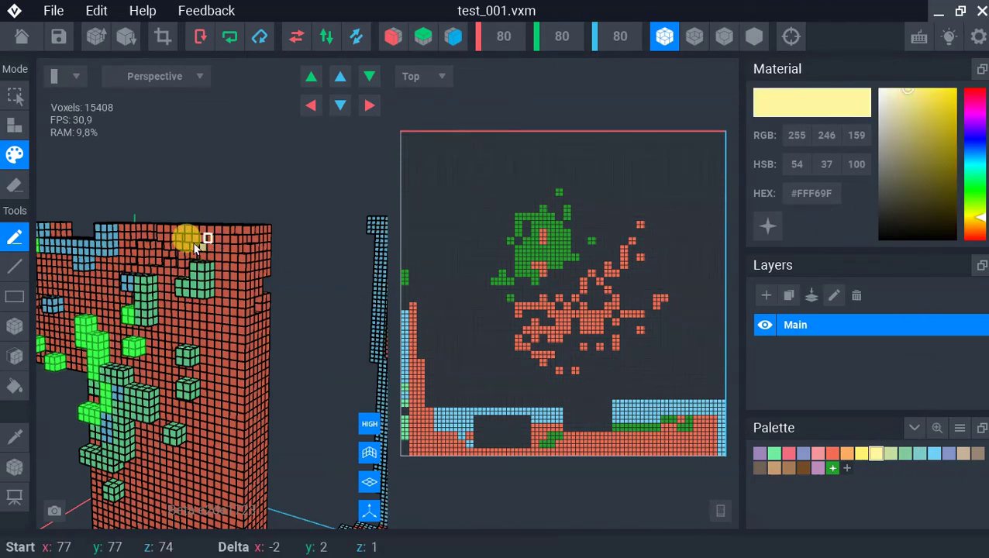
mouse_move(166, 237)
mouse_down()
mouse_move(291, 234)
mouse_move(175, 257)
mouse_move(240, 240)
mouse_move(216, 285)
mouse_move(238, 268)
mouse_up()
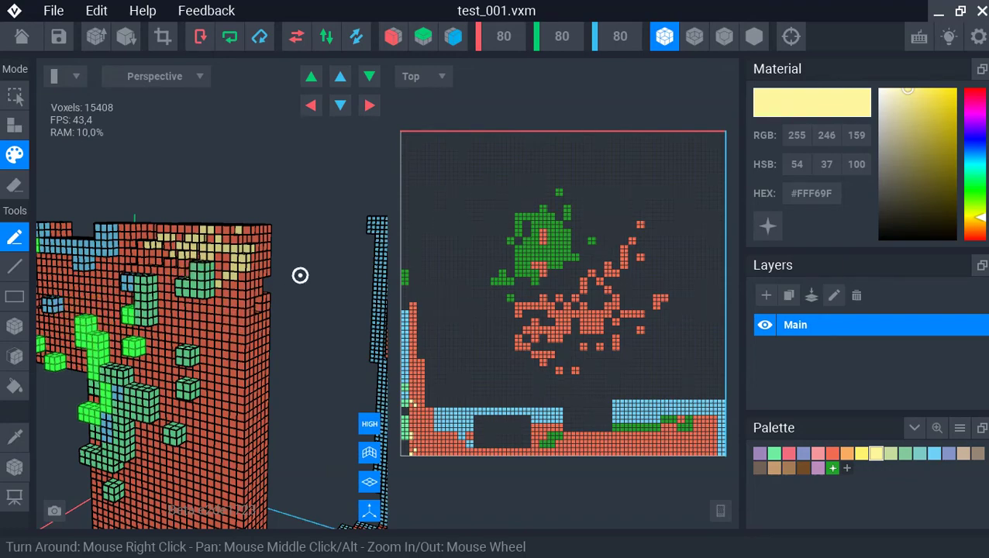
scroll(300, 275, up, 3)
scroll(300, 275, down, 3)
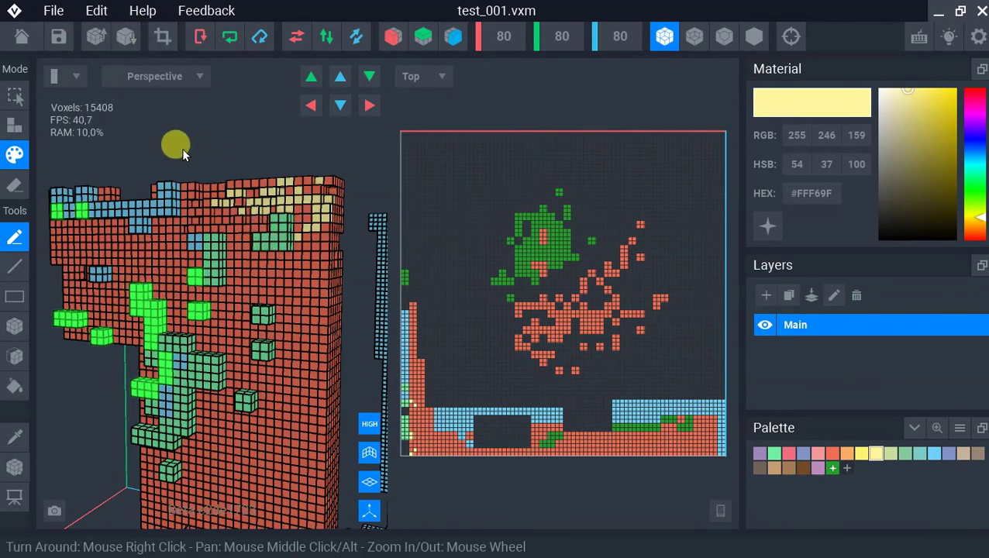
Step: Halve the volume size repeatedly until it is 5 voxels per axis
click(124, 37)
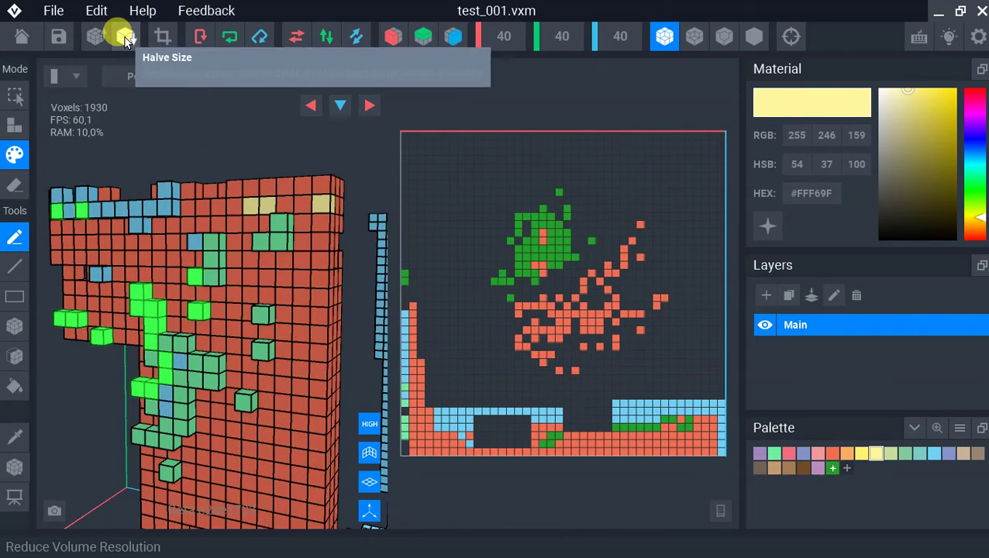
click(125, 37)
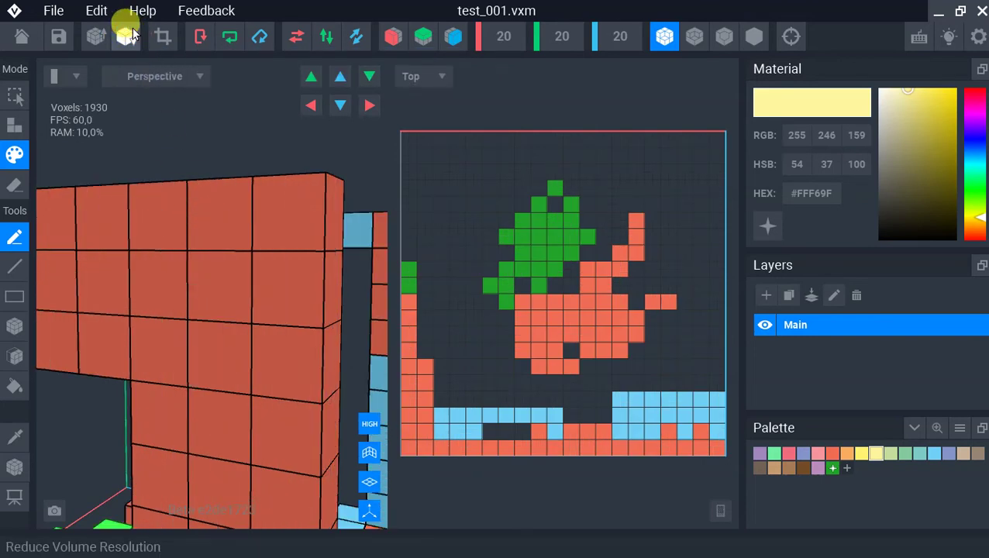
click(128, 36)
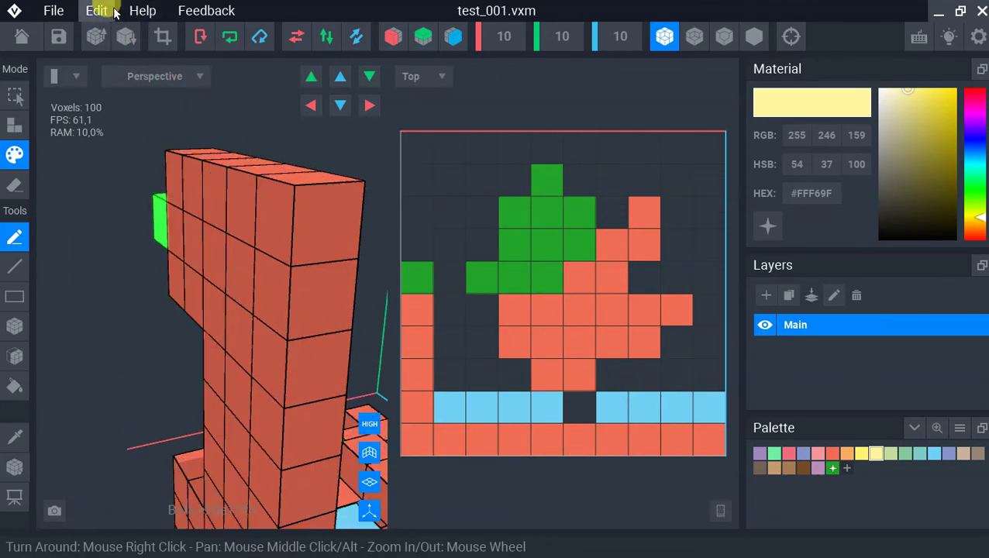
click(126, 37)
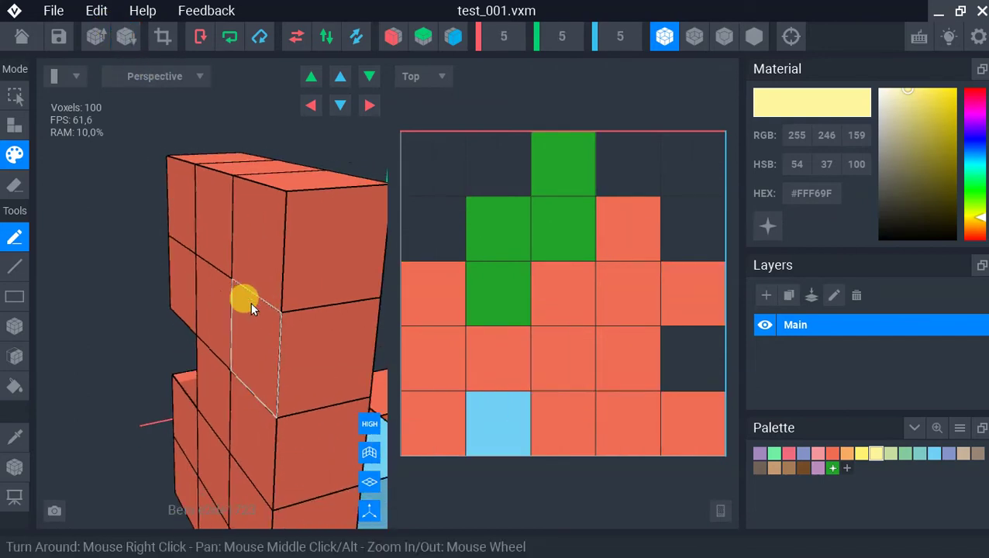
scroll(234, 328, up, 5)
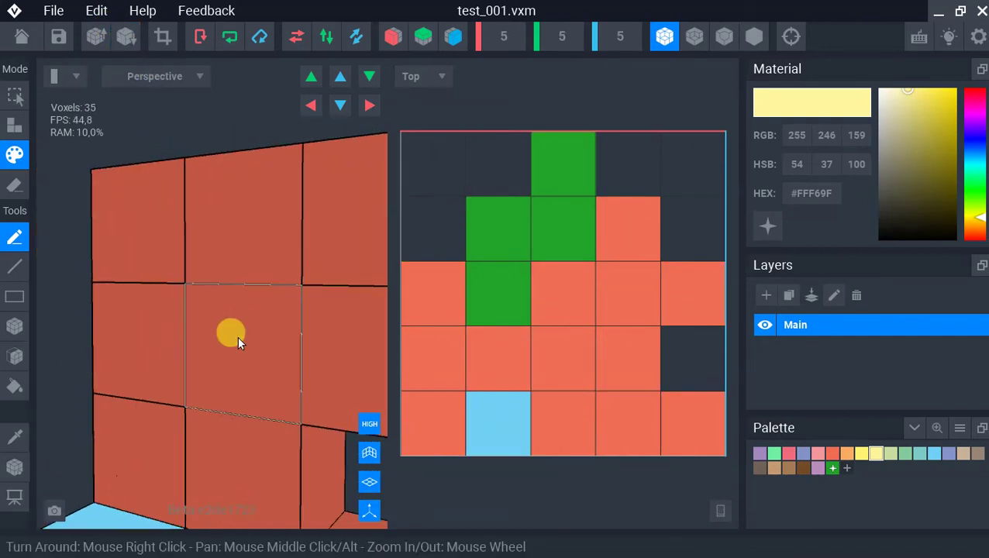
scroll(237, 343, down, 5)
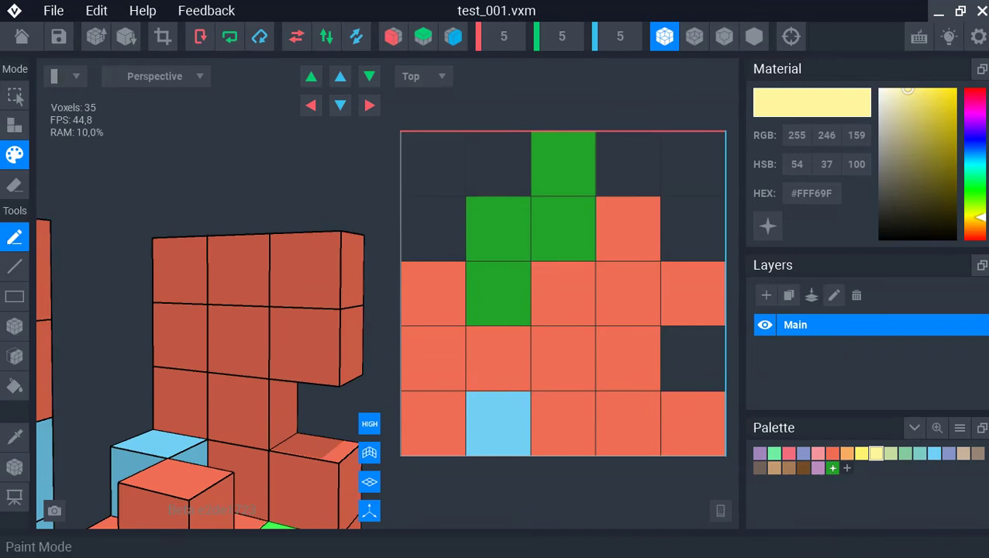
Step: Attach a row of three emissive green (#22A32A) voxels bridging the top of the wall and the opposite pillar
click(14, 124)
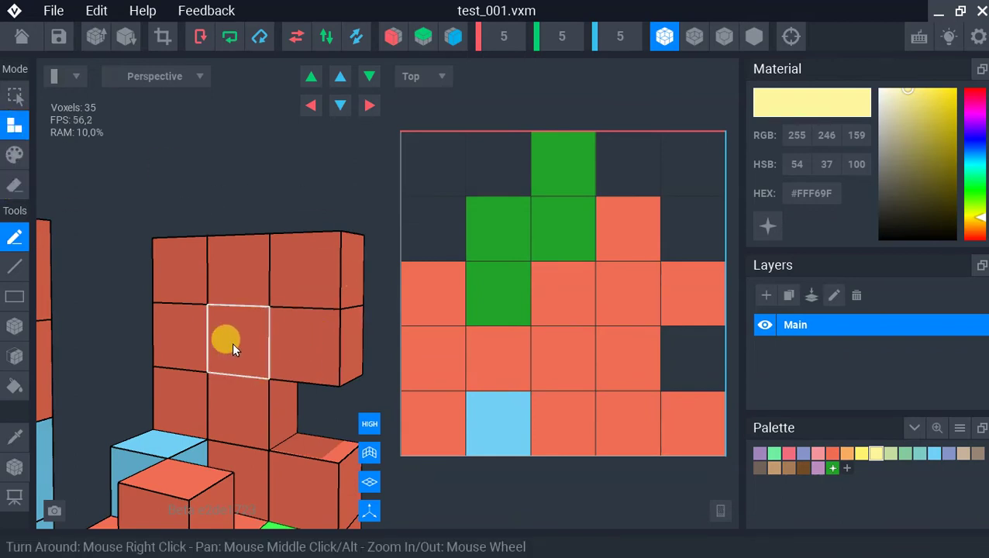
click(815, 466)
mouse_move(239, 284)
mouse_down()
mouse_move(138, 303)
mouse_move(158, 268)
mouse_move(144, 236)
mouse_move(200, 261)
mouse_move(316, 271)
mouse_up()
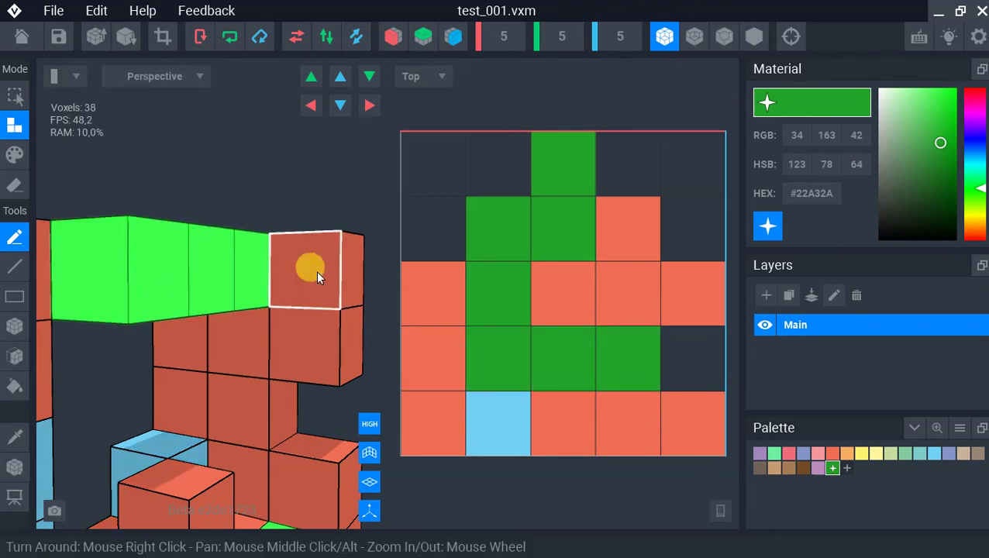
right_drag(316, 271, 316, 271)
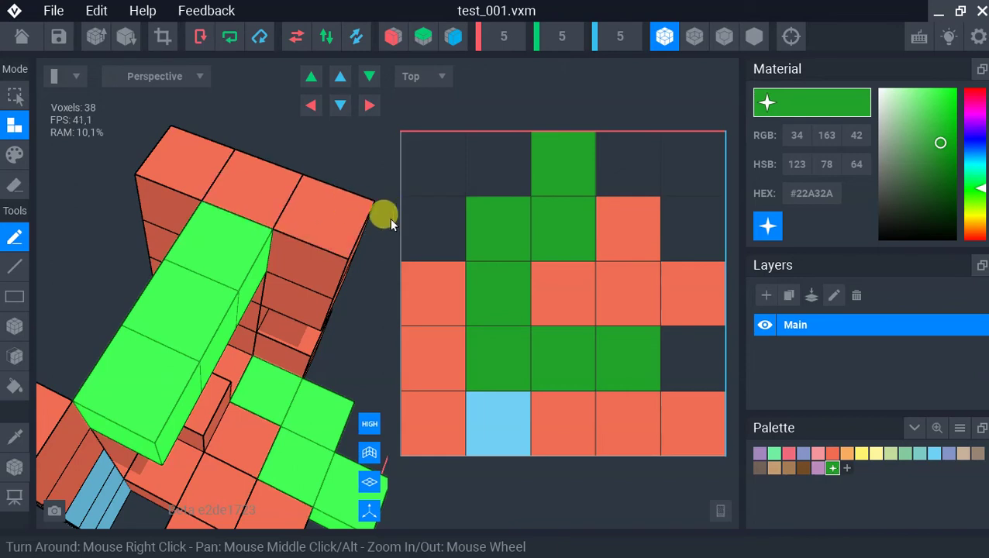
right_drag(391, 213, 348, 224)
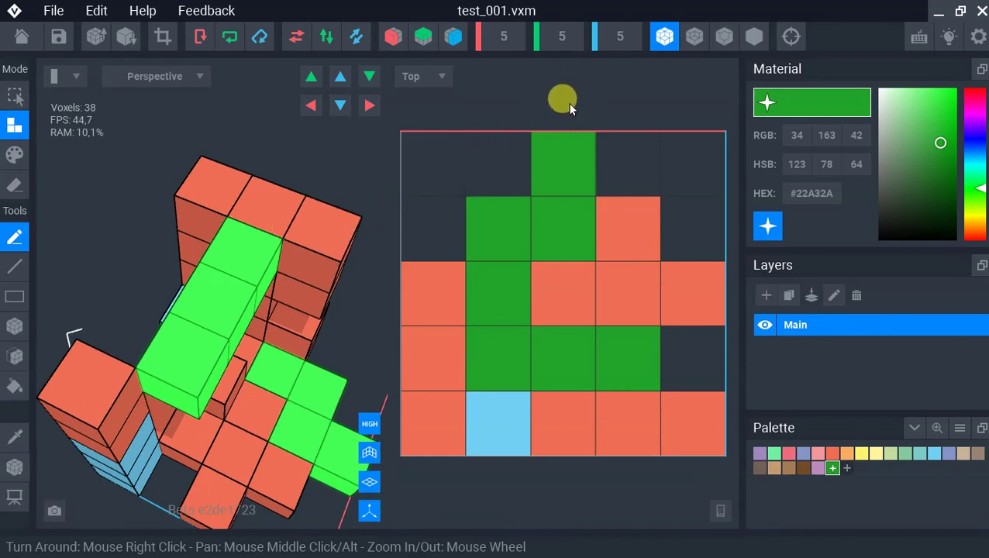
Step: Add two green voxels to the floor in the top view and stack a green column from the floor up to the bridge
click(496, 166)
click(444, 222)
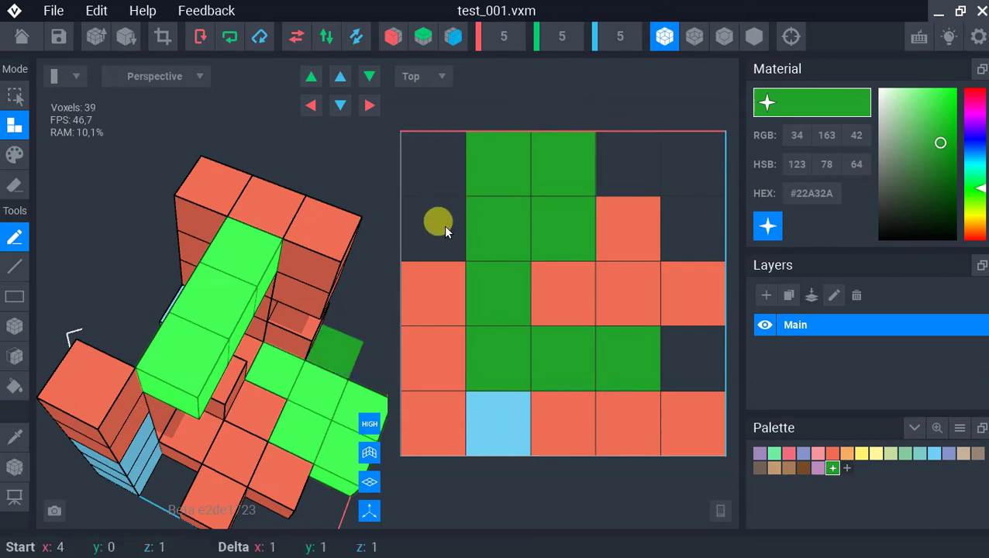
click(275, 326)
click(276, 305)
click(270, 300)
click(282, 278)
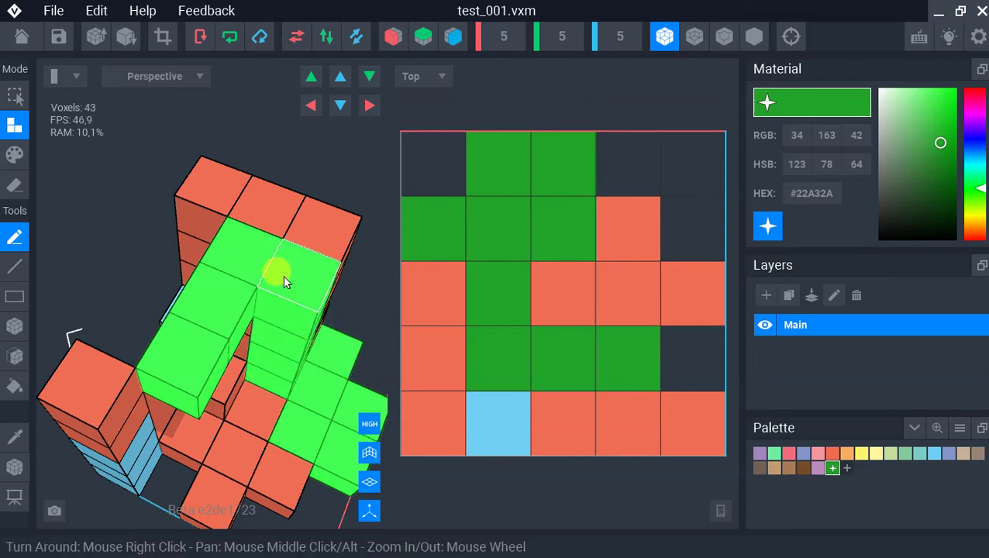
click(297, 248)
right_drag(297, 248, 342, 369)
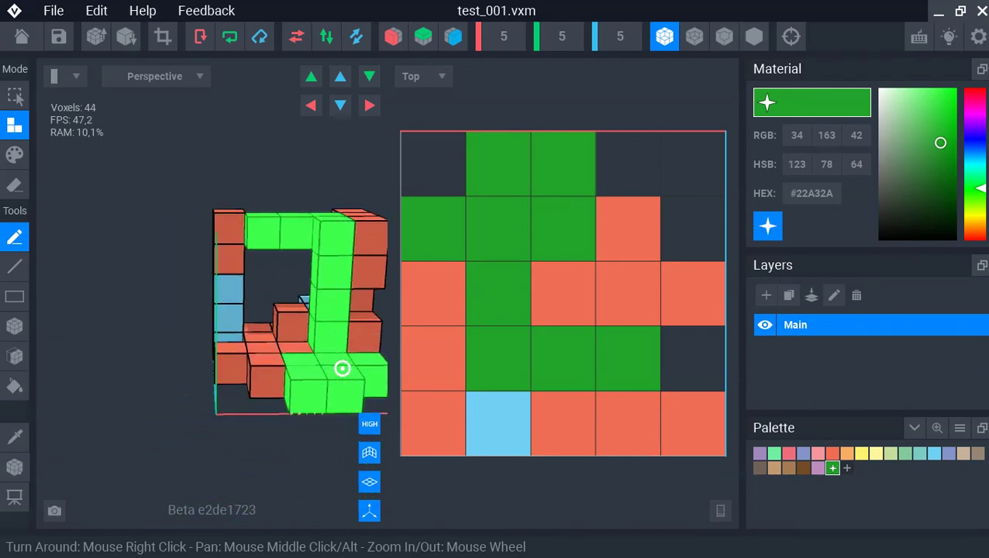
Step: Scroll the whole model upward through the volume one voxel at a time until it wraps back to its starting position
click(310, 79)
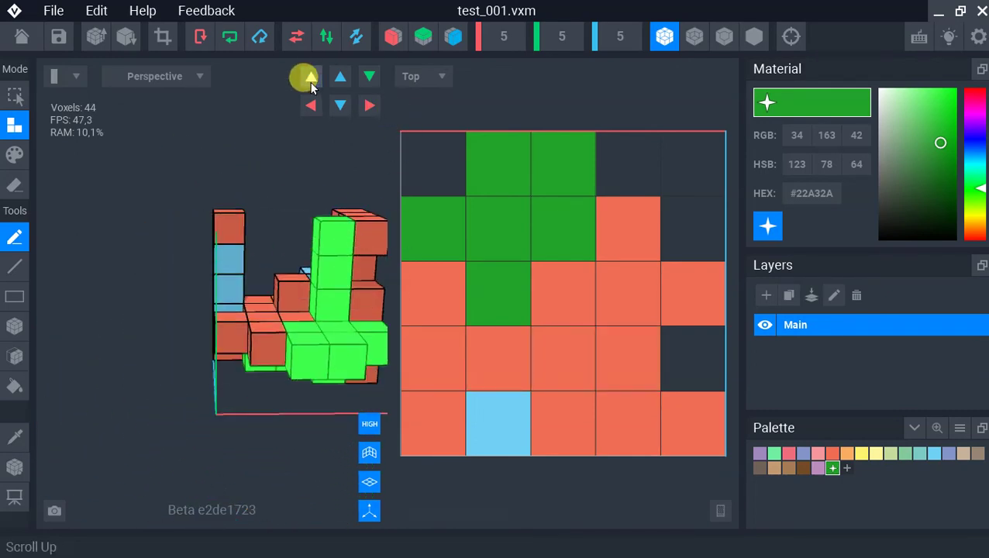
click(310, 83)
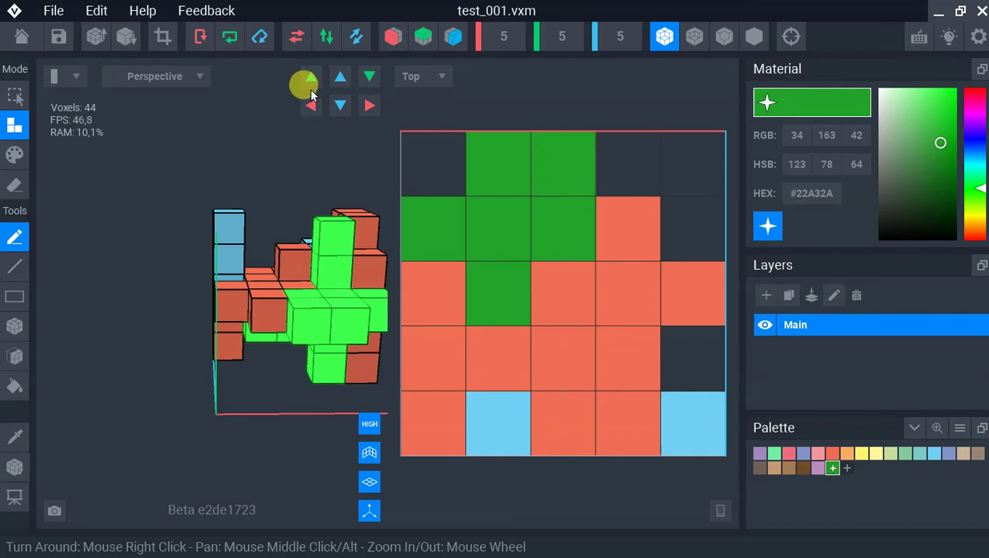
click(310, 81)
click(310, 80)
click(310, 78)
click(310, 77)
click(310, 78)
click(310, 77)
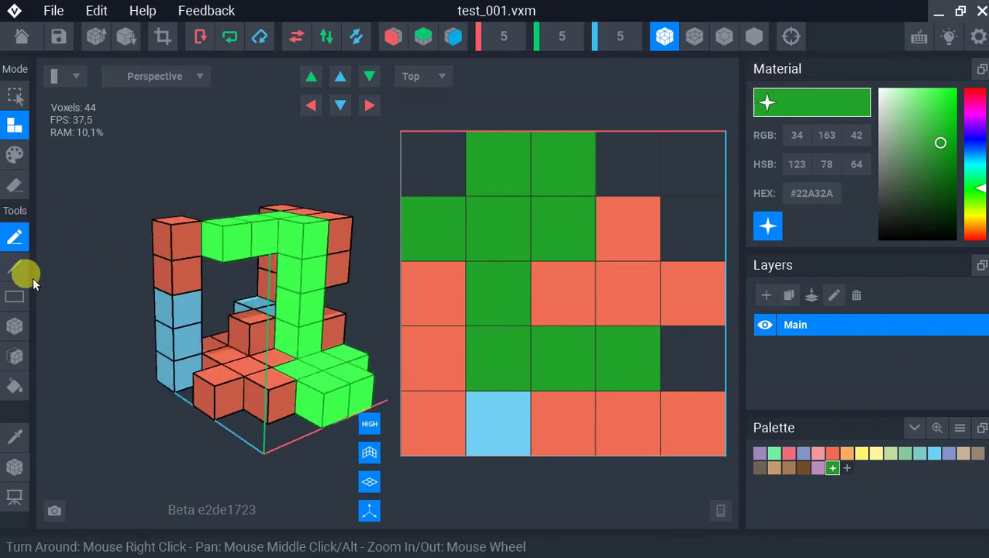
Step: Erase all voxels in the volume with the Rectangle tool in erase mode
click(14, 296)
click(14, 185)
drag(112, 189, 391, 469)
drag(154, 206, 360, 416)
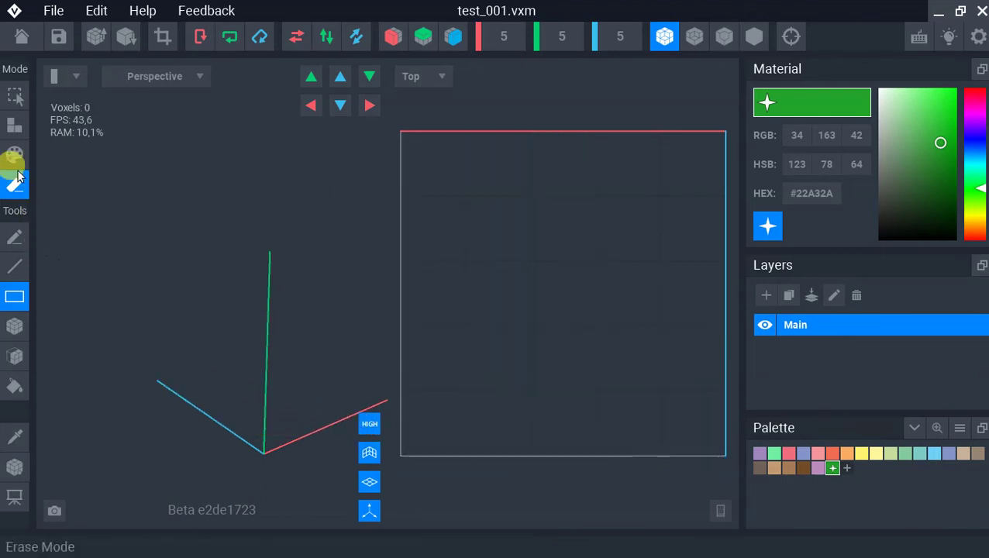
Step: Create separate green voxels on the empty grid with the Rectangle tool and fill the gap in the row with the Pen tool
click(14, 124)
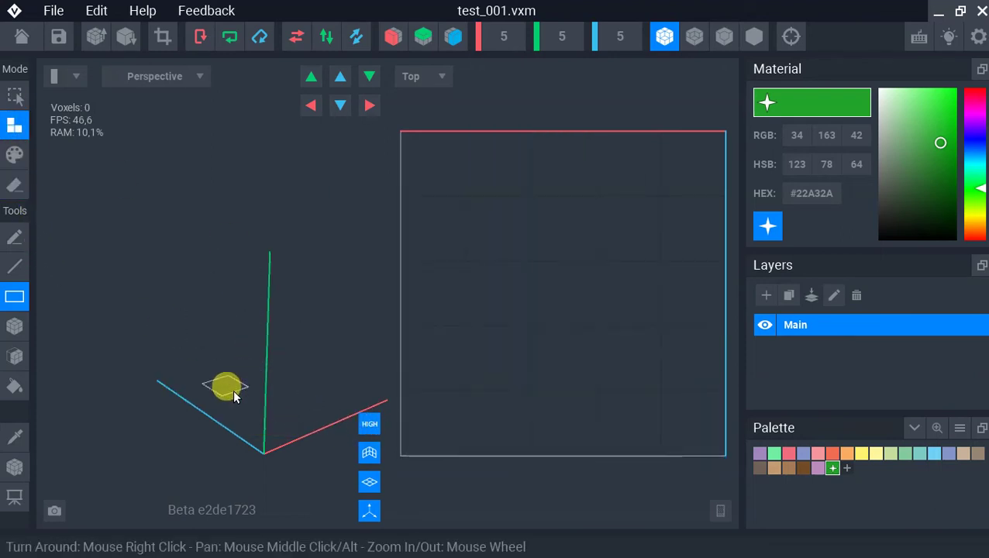
drag(235, 395, 275, 382)
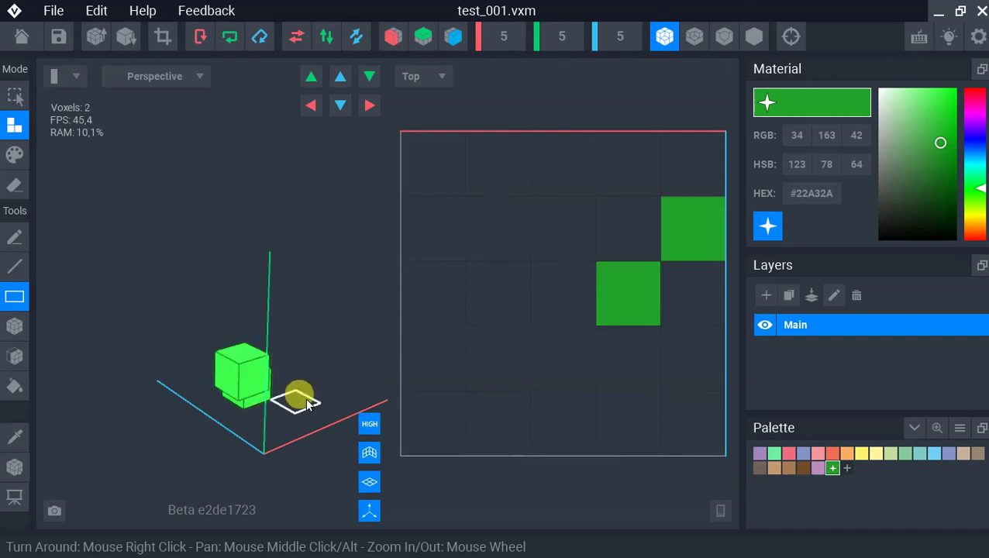
drag(290, 383, 309, 360)
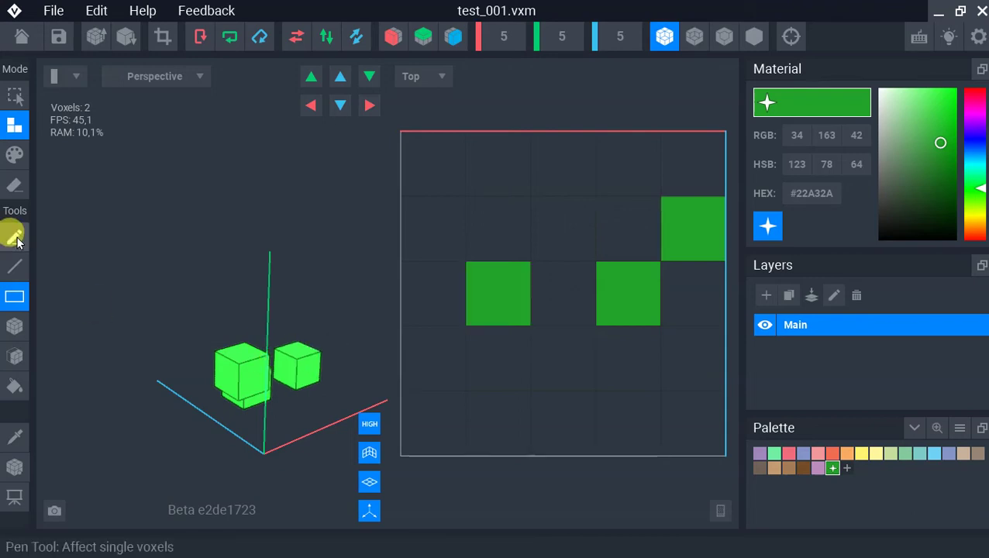
click(17, 240)
click(274, 384)
right_drag(274, 384, 346, 114)
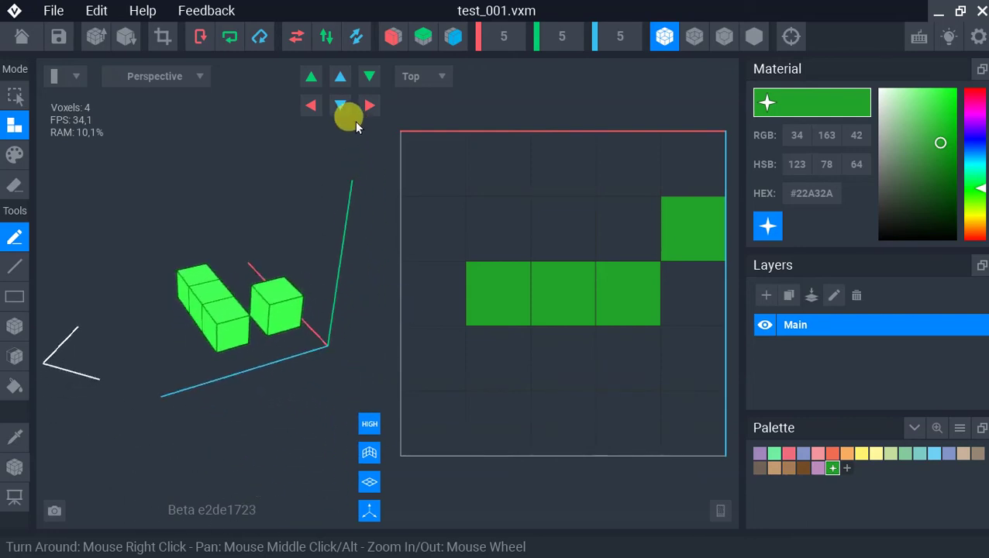
Step: Scroll the four green voxels upward through the volume for one full cycle back to the floor
click(308, 78)
click(308, 77)
click(308, 78)
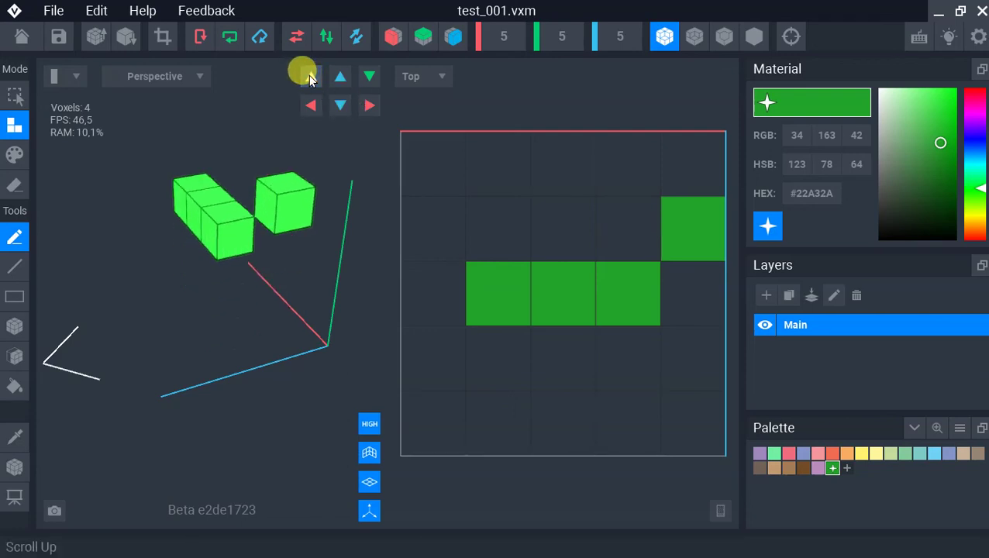
click(310, 77)
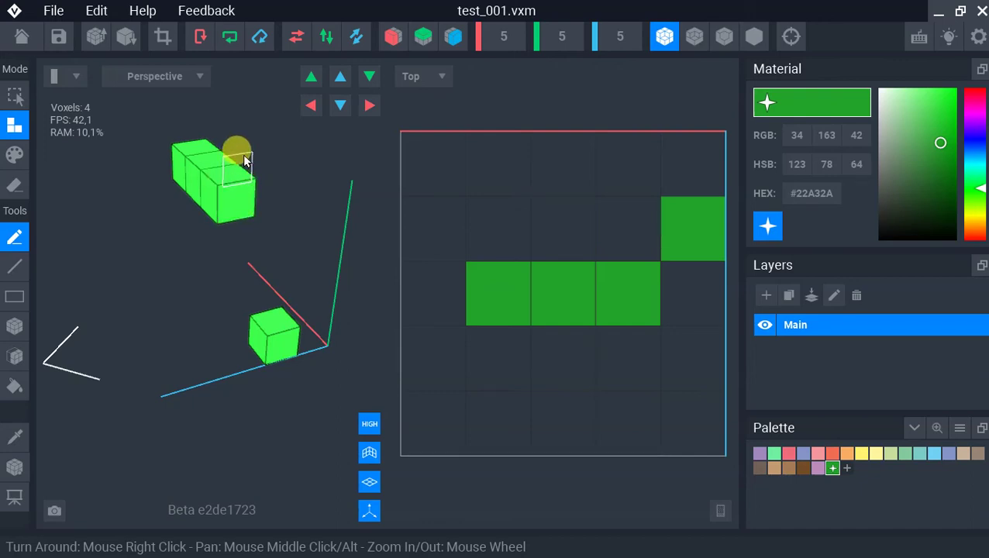
click(310, 76)
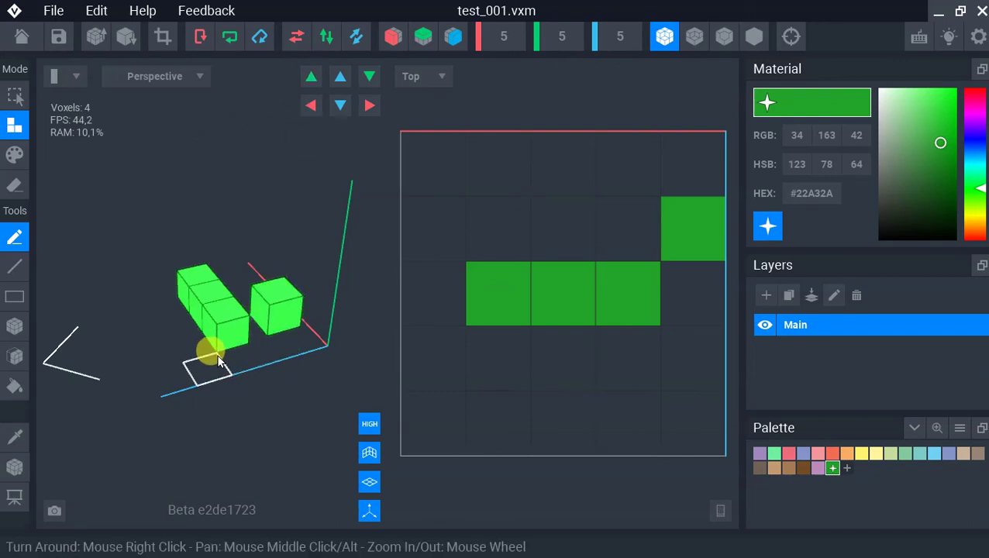
Step: Scroll the four green voxels up two layers off the floor of the volume
click(309, 76)
click(309, 76)
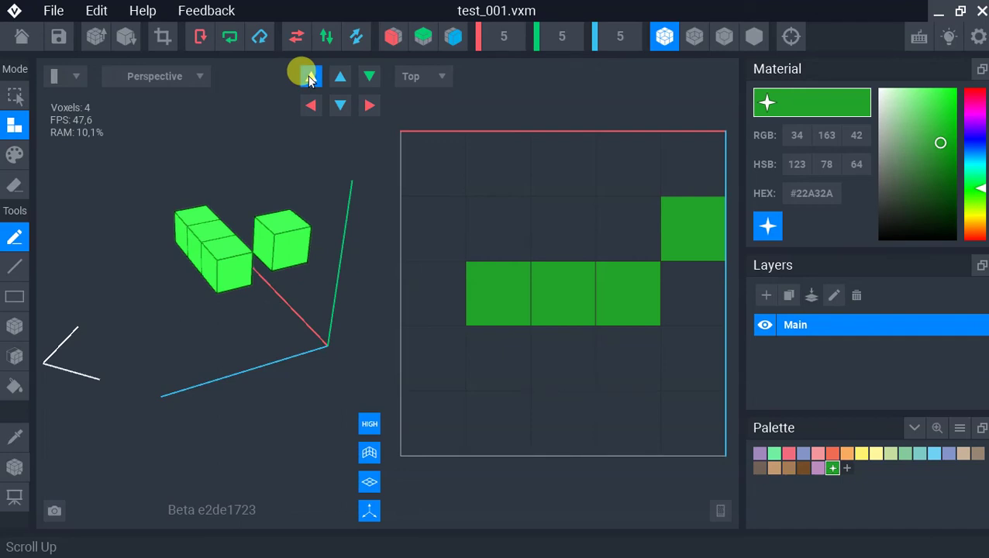
click(309, 76)
click(309, 76)
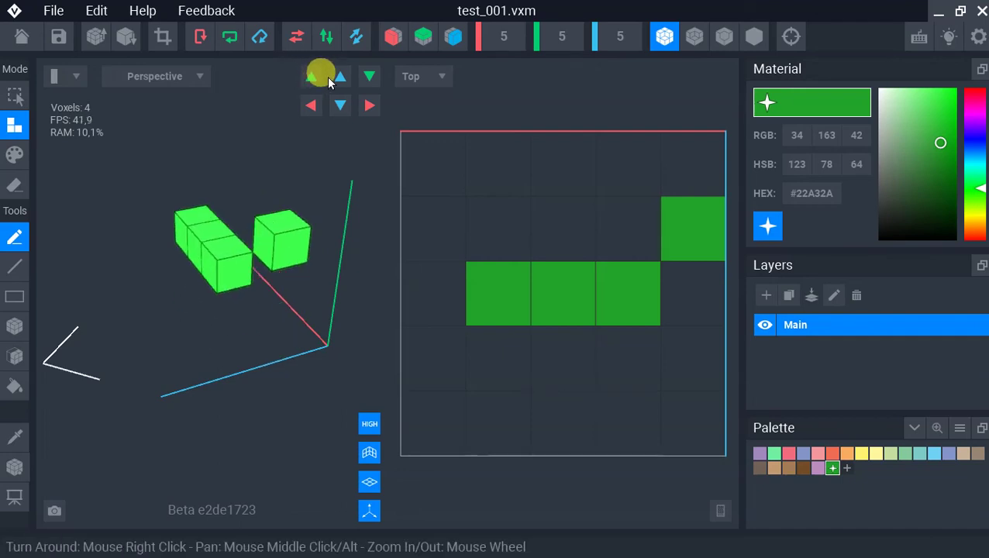
Step: Scroll the four green voxels backward through the volume one voxel at a time, wrapping around past the rear edge
click(340, 77)
click(341, 78)
click(341, 78)
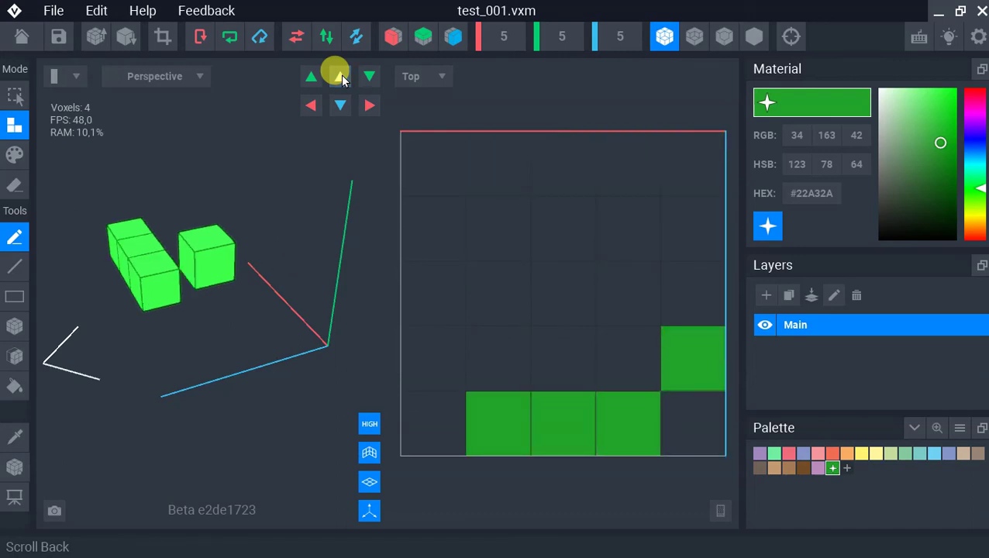
click(341, 78)
click(341, 79)
click(341, 78)
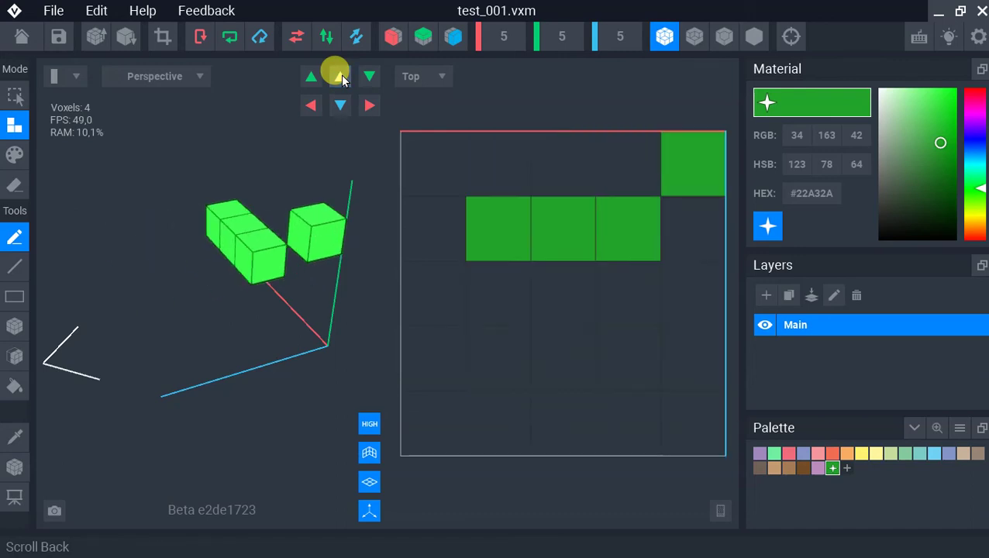
click(341, 78)
click(341, 78)
click(341, 79)
Step: Scroll the green voxels downward one layer at a time, cycling through the volume until they rest on the floor
click(369, 76)
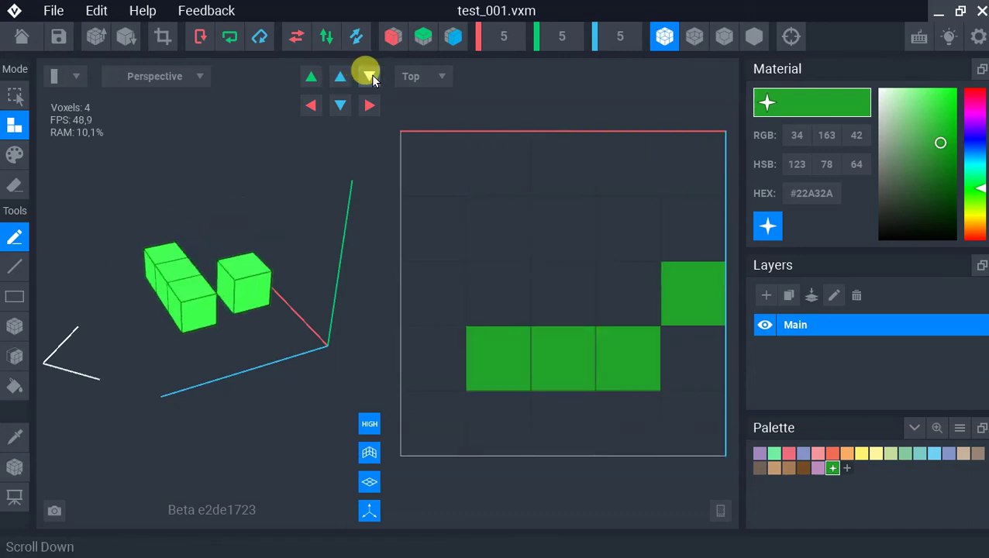
click(369, 77)
click(369, 76)
click(370, 77)
click(370, 77)
click(370, 77)
click(370, 77)
click(369, 77)
click(369, 77)
click(369, 77)
click(369, 76)
click(369, 76)
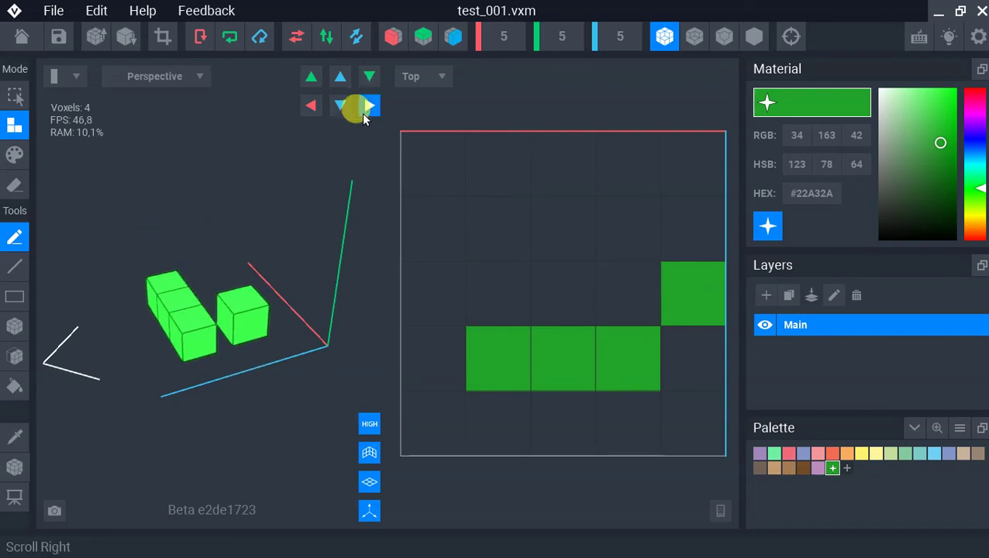
Step: Scroll the green voxels to the right one voxel at a time so they wrap around the edge of the volume
click(369, 107)
click(369, 107)
click(368, 107)
click(369, 106)
click(363, 107)
click(363, 107)
click(363, 107)
click(363, 107)
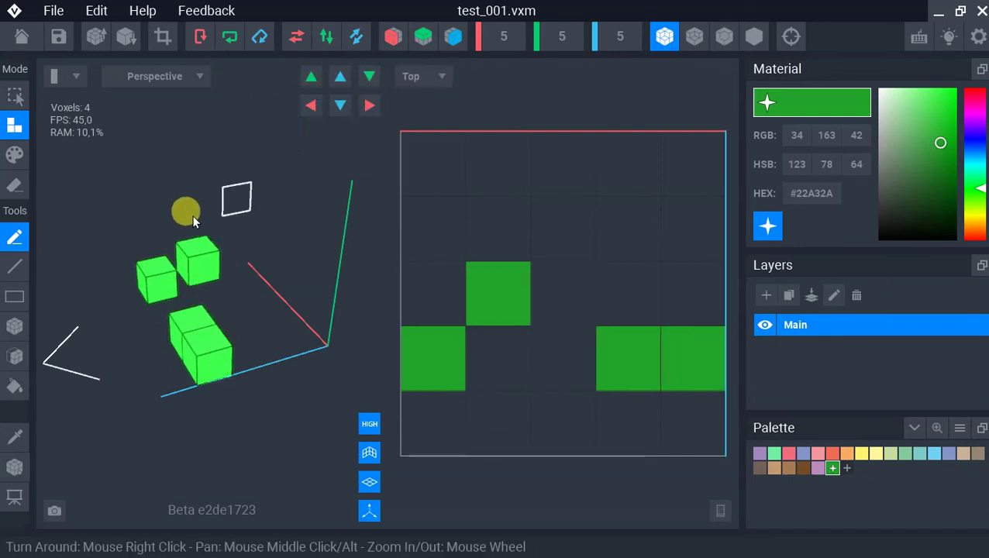
Step: Switch the 3D view's projection to Orthographic
click(193, 79)
click(166, 109)
click(172, 75)
click(169, 129)
Step: Draw a stroke of green voxels with the Pen tool and stack a three-voxel column at an empty corner of the floor
mouse_move(133, 315)
right_down()
mouse_move(154, 313)
mouse_move(140, 319)
right_up()
mouse_move(187, 403)
mouse_down()
mouse_move(159, 380)
mouse_move(168, 375)
mouse_move(188, 395)
mouse_move(187, 340)
mouse_move(152, 310)
mouse_move(227, 307)
mouse_up()
right_drag(227, 307, 226, 314)
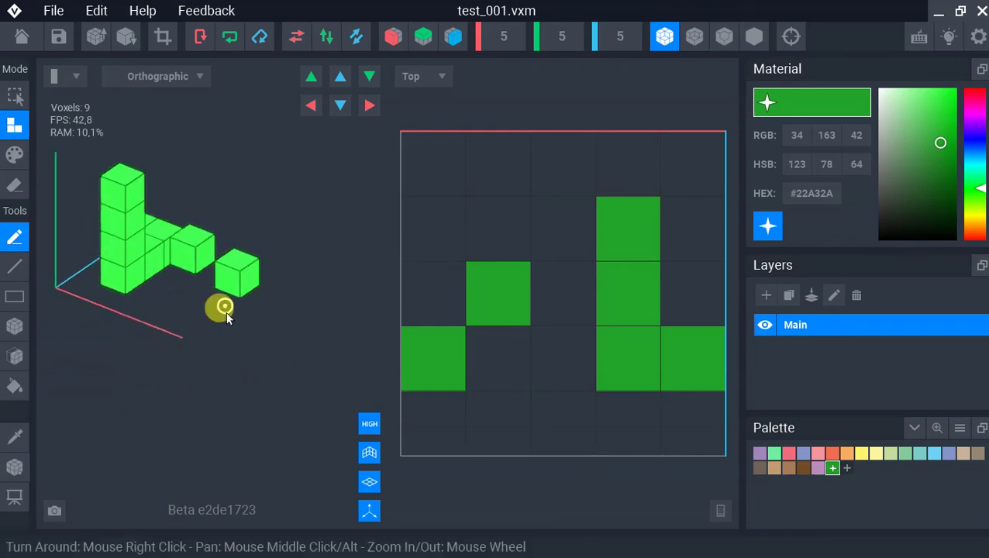
click(177, 300)
click(177, 262)
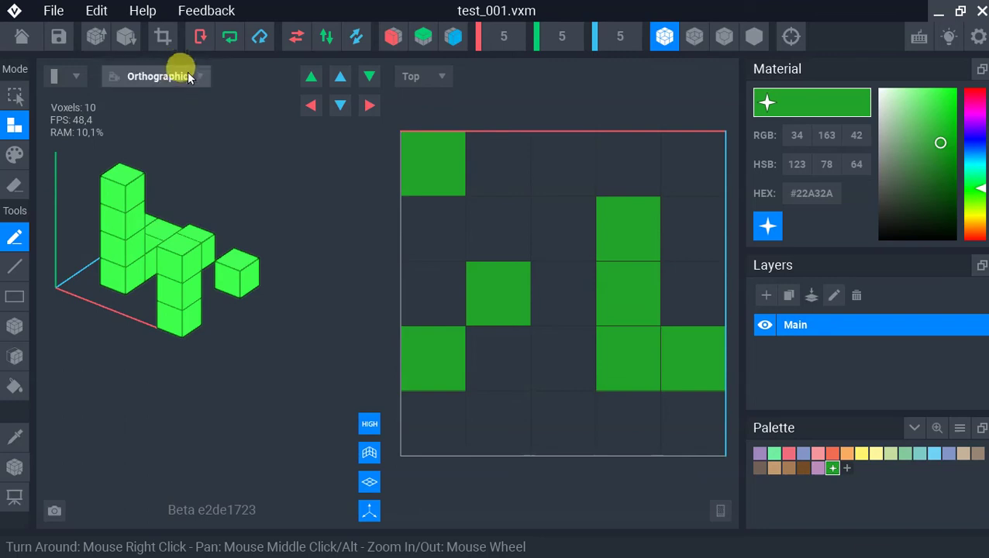
Step: Set the 3D view's projection back to Perspective and view the model from another side
click(158, 76)
click(177, 113)
right_drag(236, 214, 264, 205)
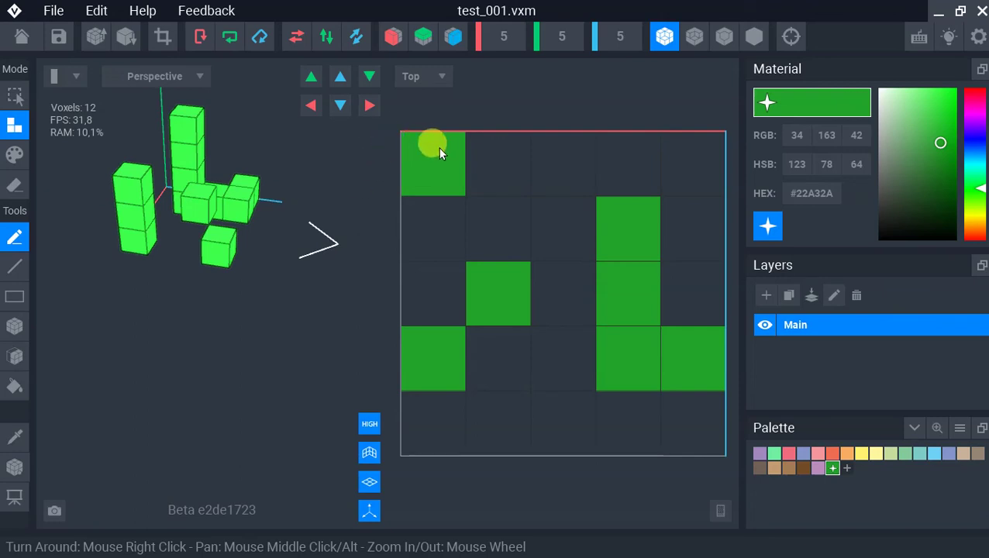
Step: Rotate the whole model repeatedly around the X axis
click(199, 37)
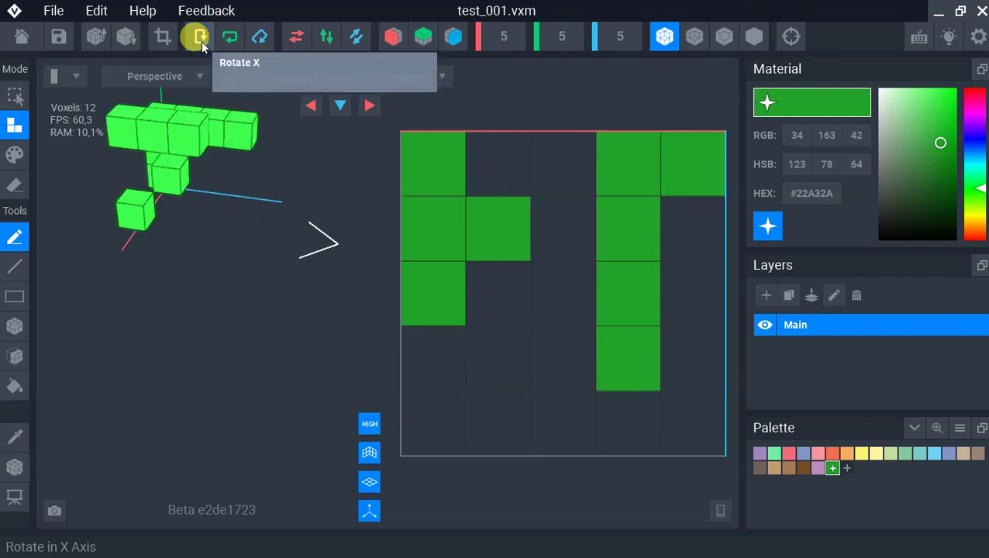
click(200, 37)
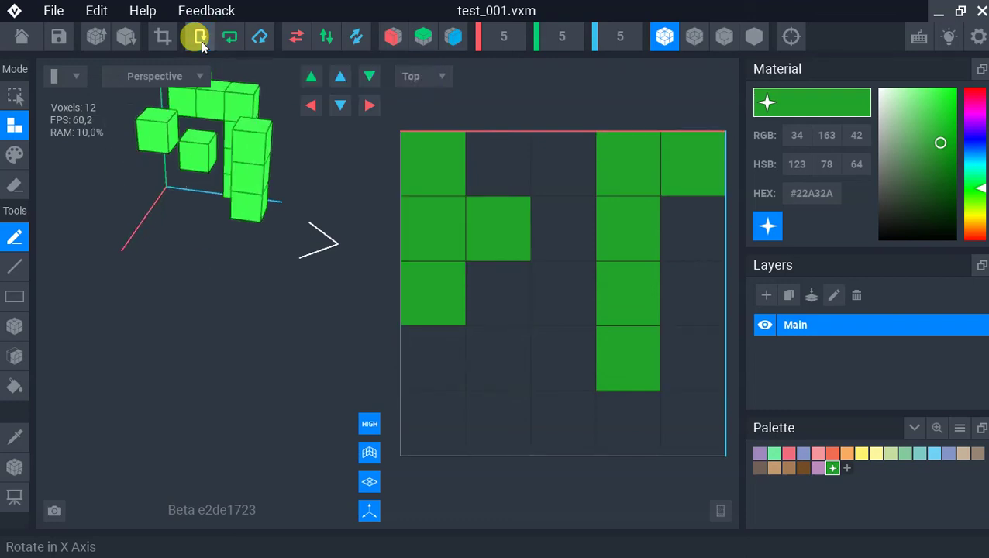
click(200, 37)
click(200, 37)
click(200, 38)
click(200, 37)
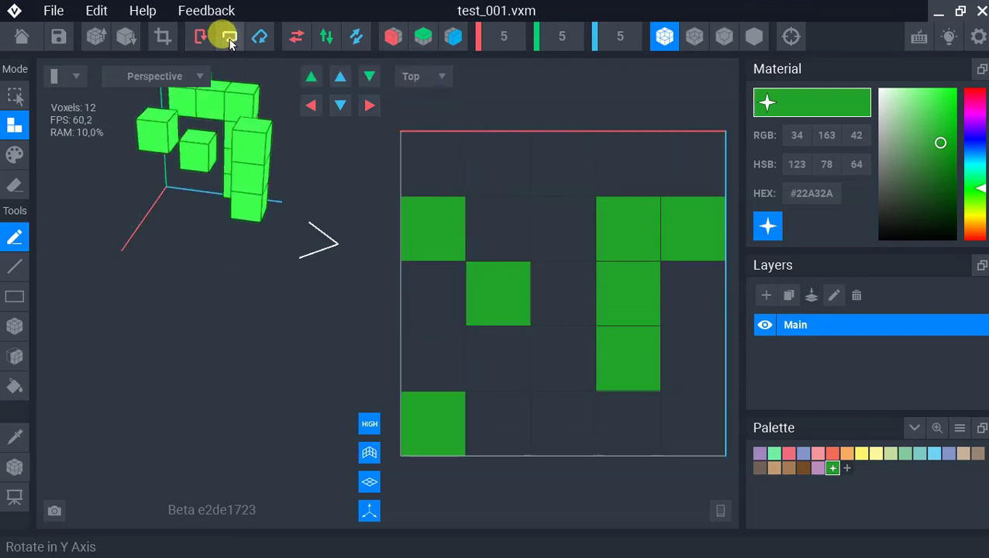
Step: Rotate the whole model around the Y axis and around the Z axis
click(229, 38)
click(253, 35)
click(261, 34)
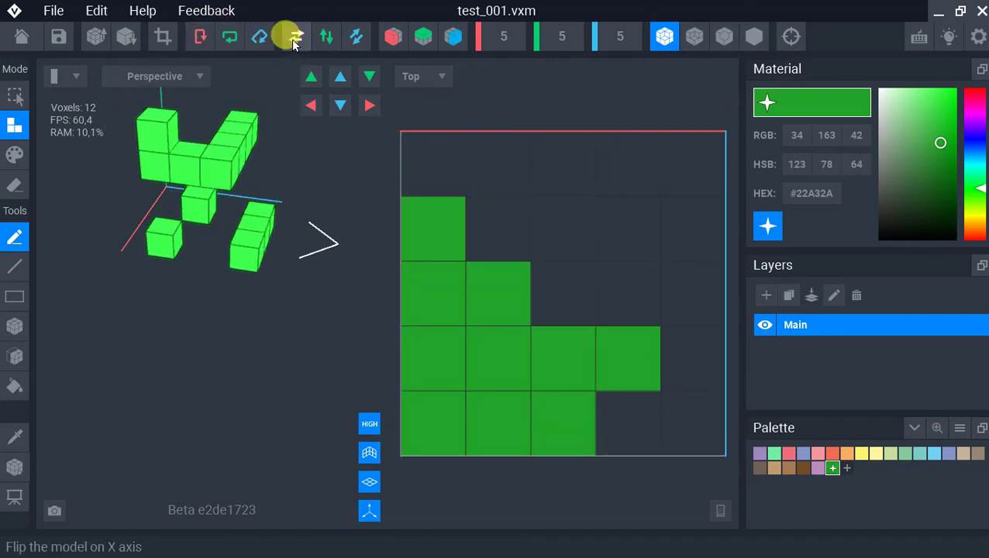
Step: Flip the model back and forth along the X axis
click(294, 38)
click(295, 38)
click(294, 39)
click(294, 39)
click(294, 39)
Step: Flip the model back and forth along the Z axis
click(355, 39)
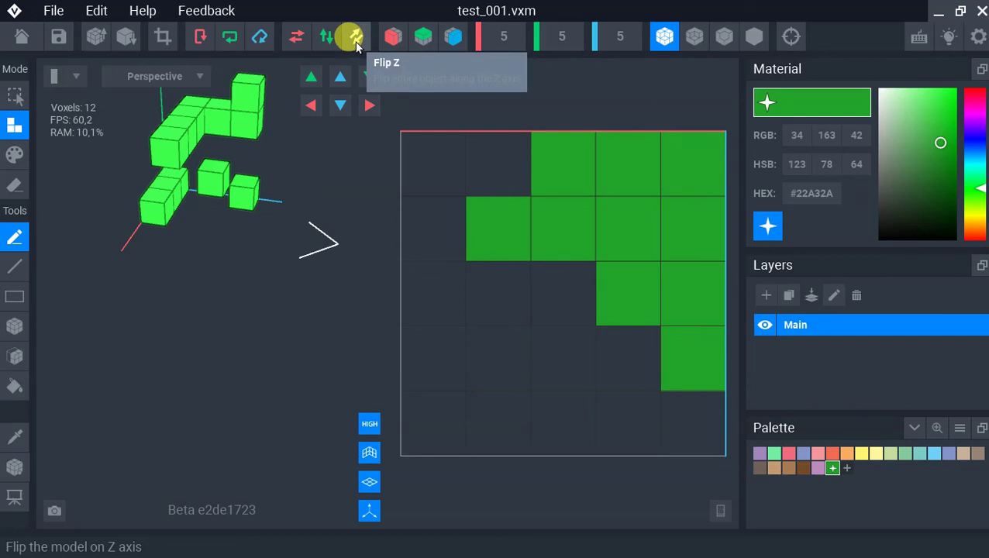
click(355, 39)
click(355, 39)
click(355, 38)
click(354, 39)
click(355, 39)
click(355, 39)
click(355, 39)
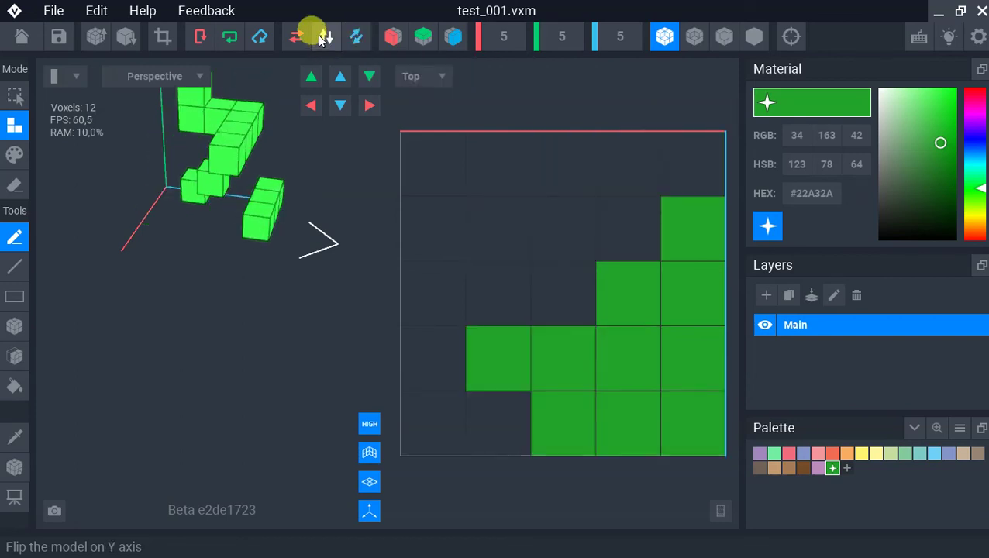
Step: Flip the model back and forth along the Y axis
click(324, 38)
click(324, 37)
click(324, 37)
click(324, 38)
click(324, 37)
click(324, 38)
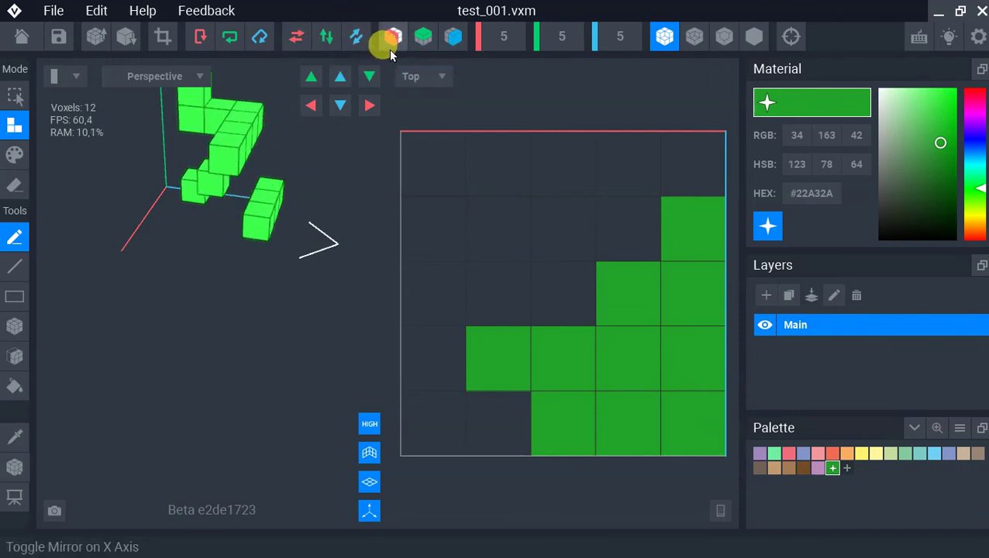
Step: Fill most of the volume with green voxels using the Rectangle tool, and erase everything with the same tool in erase mode
middle_drag(209, 265, 215, 349)
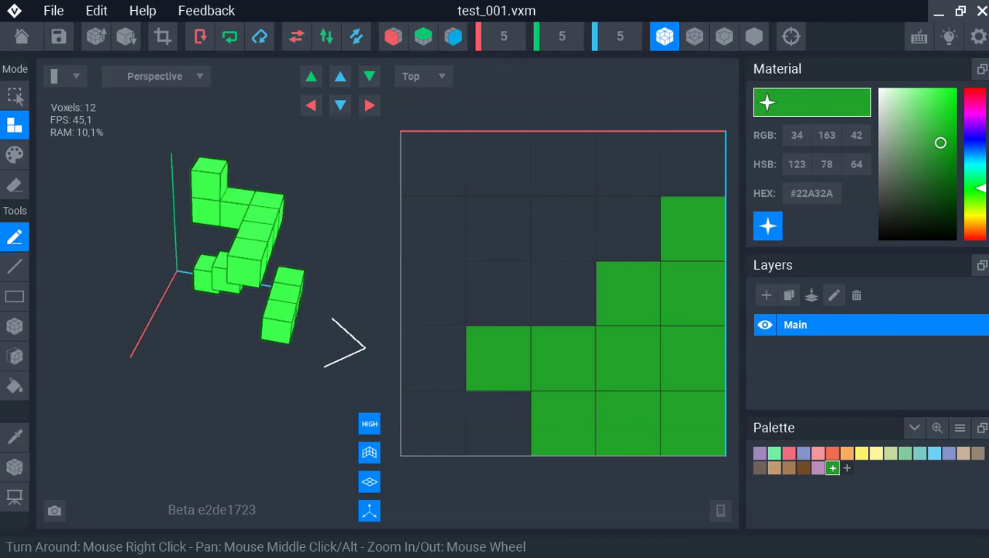
middle_drag(104, 149, 95, 144)
click(14, 296)
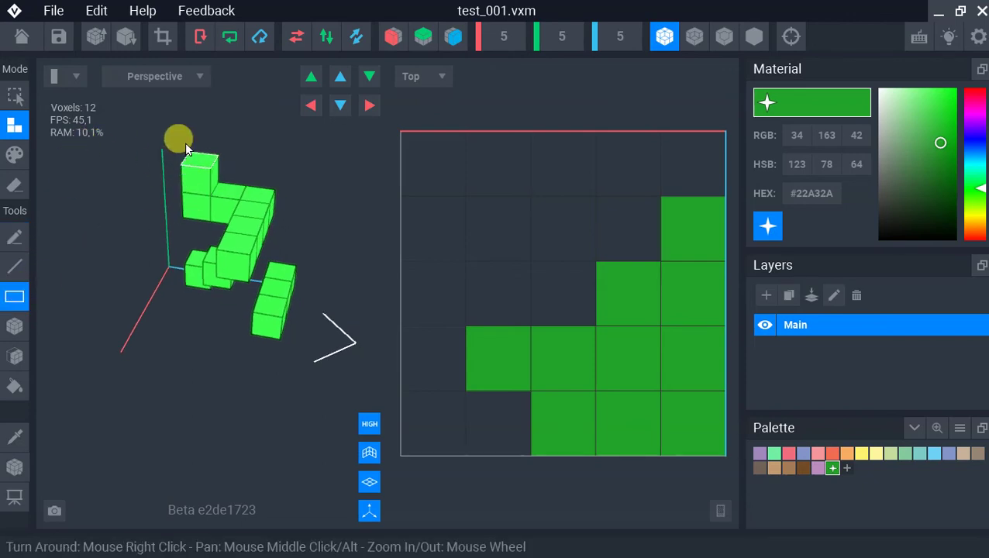
drag(153, 143, 323, 438)
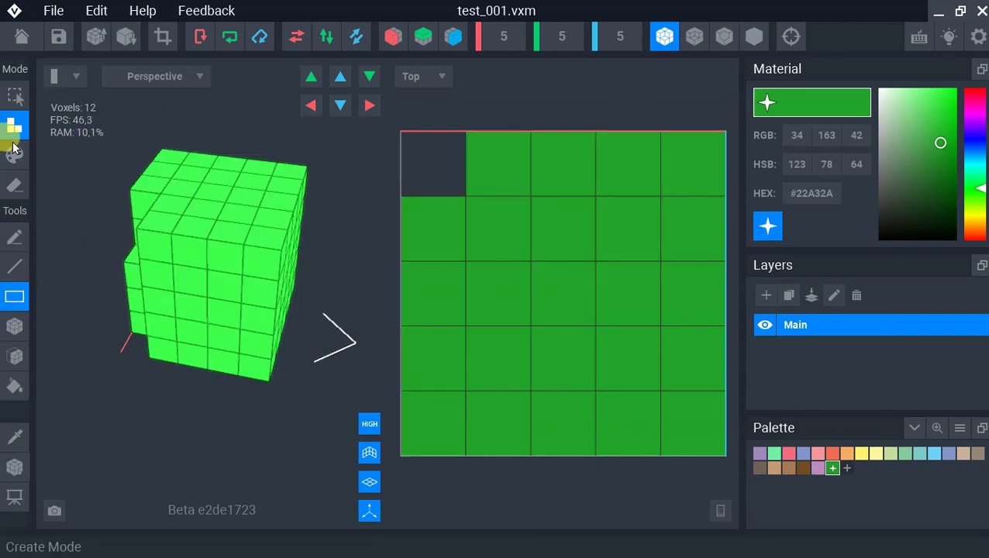
click(12, 184)
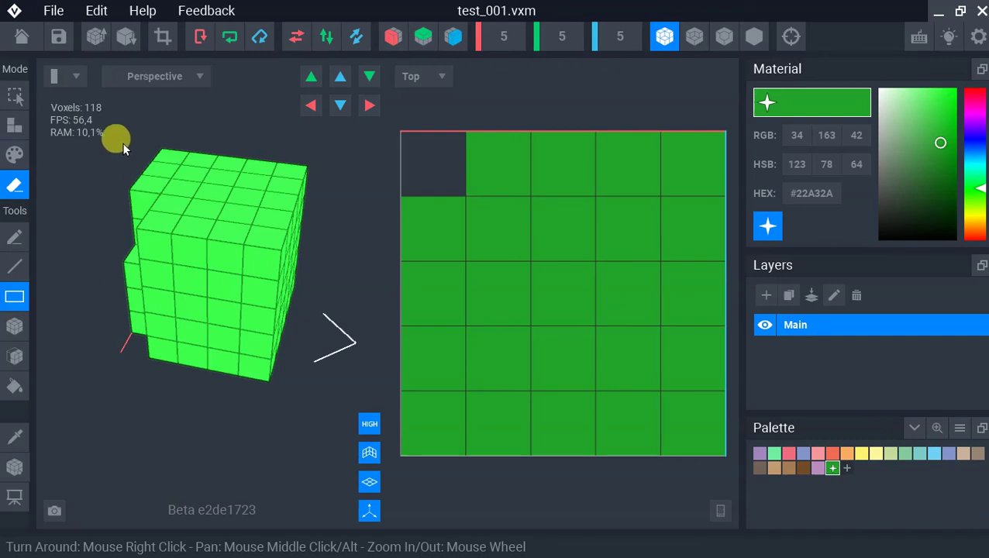
drag(341, 150, 101, 393)
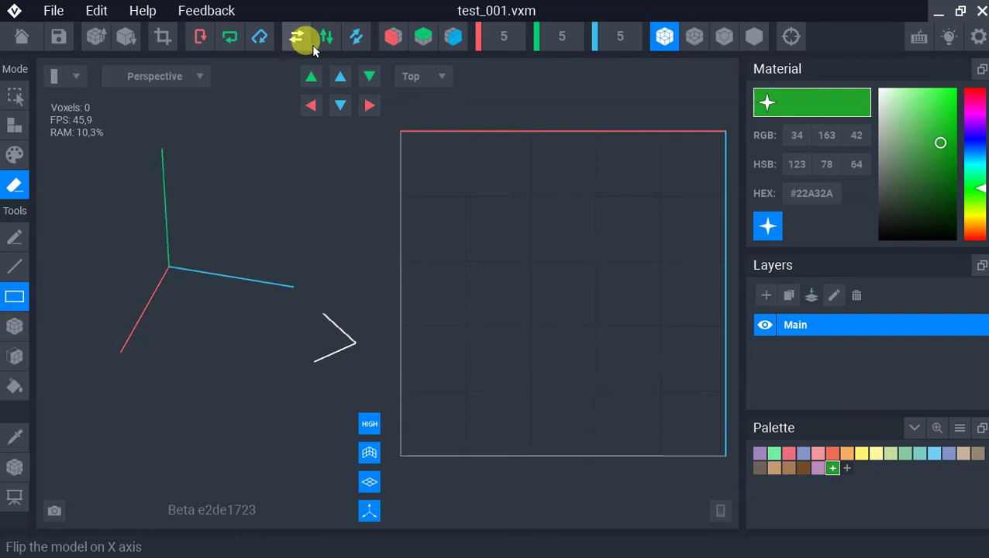
Step: Enable mirroring on the X axis and return to create mode with the Pen tool
click(392, 36)
right_drag(282, 250, 293, 259)
drag(225, 244, 232, 222)
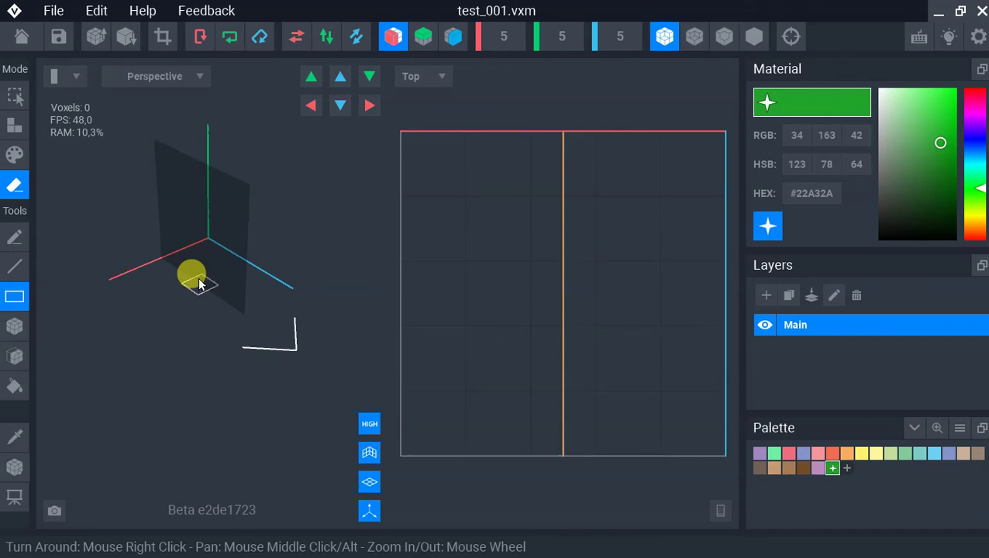
click(15, 124)
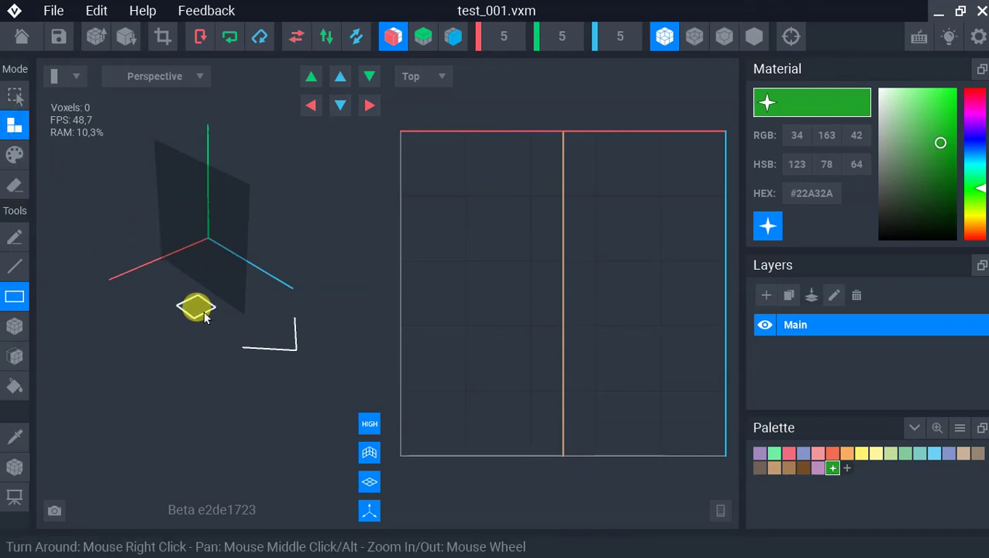
click(17, 236)
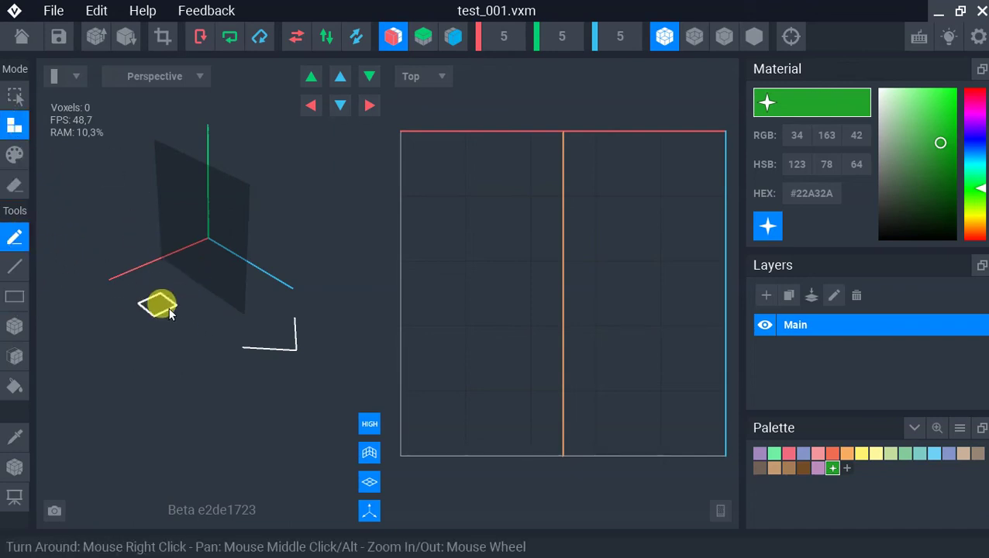
Step: Place green voxels beside the X mirror plane and draw a longer Pen stroke from them, mirrored on the other side
click(186, 308)
mouse_move(313, 293)
right_down()
mouse_move(293, 258)
mouse_move(306, 295)
right_up()
click(169, 267)
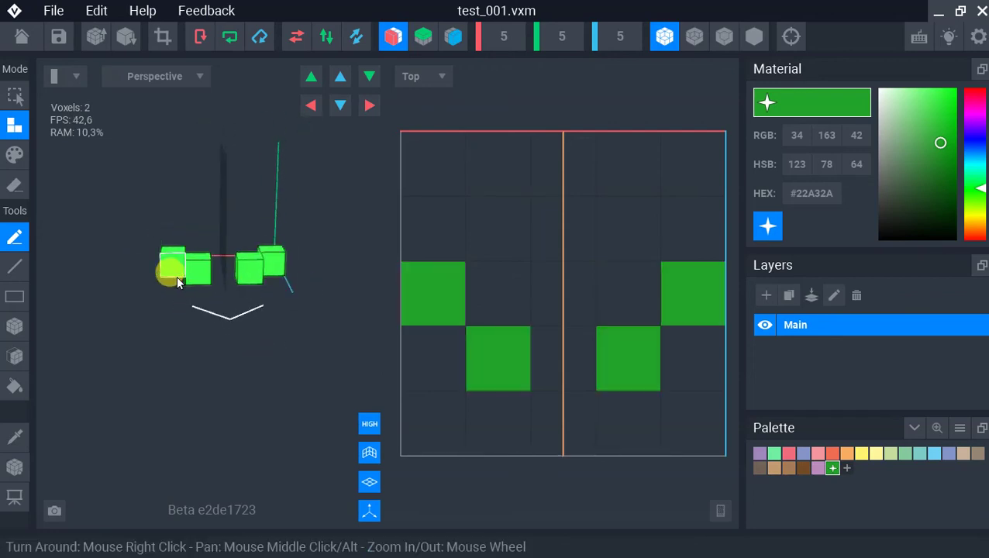
mouse_move(176, 246)
mouse_down()
mouse_move(177, 190)
mouse_move(136, 183)
mouse_up()
mouse_move(165, 214)
right_down()
mouse_move(180, 220)
mouse_move(301, 148)
right_up()
Step: Enable mirroring on the Y and Z axes in addition to the X axis
click(425, 39)
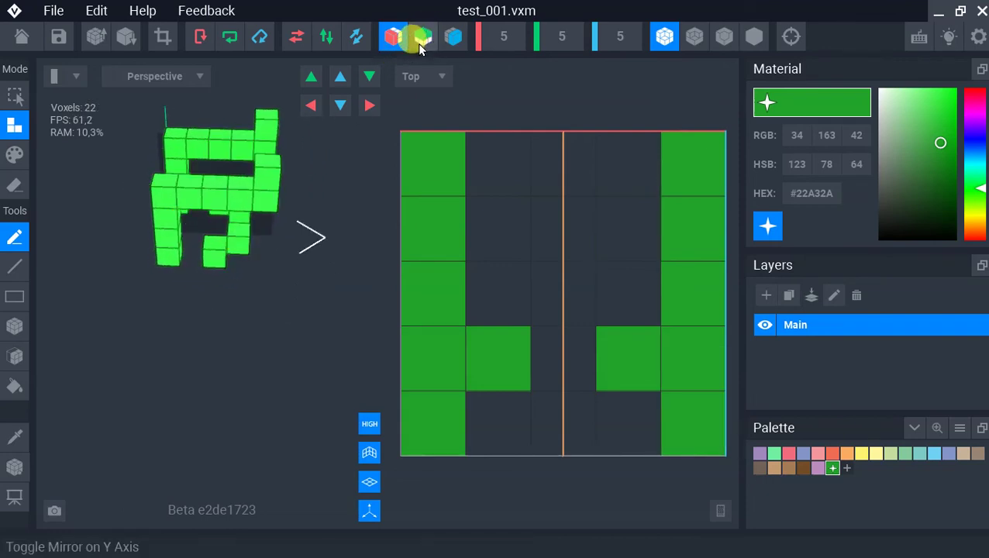
click(423, 37)
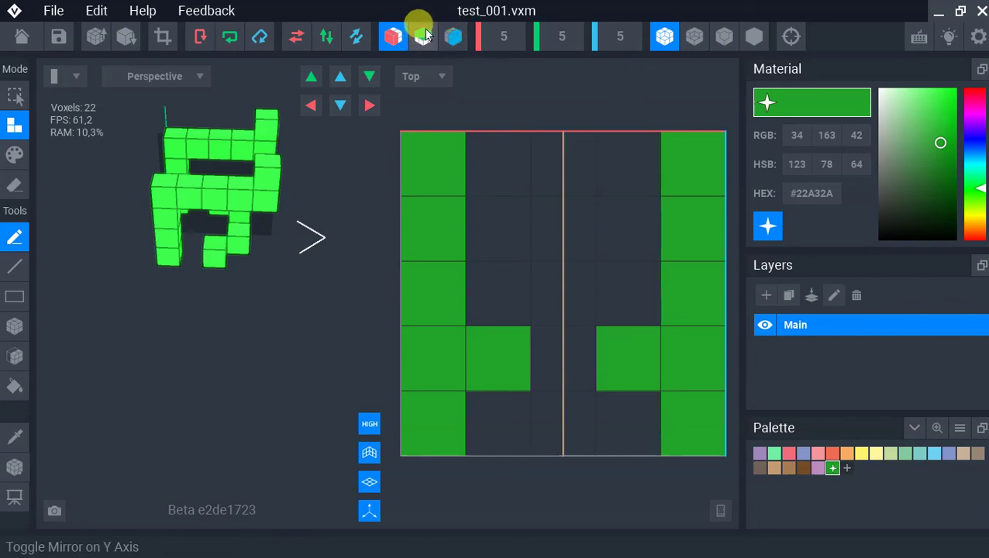
click(454, 36)
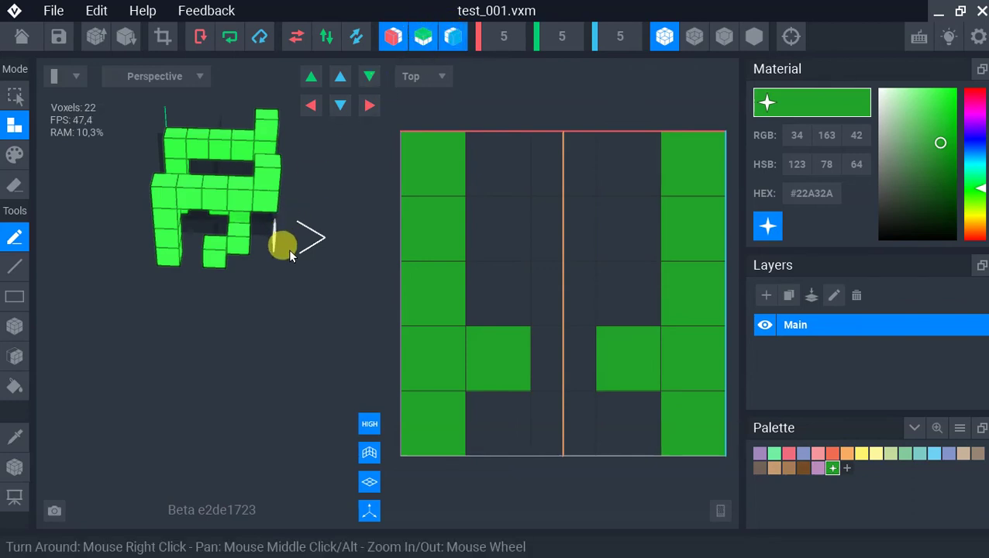
Step: Undo the X-mirrored Pen strokes until the volume is empty
key(ctrl+z)
key(ctrl+z)
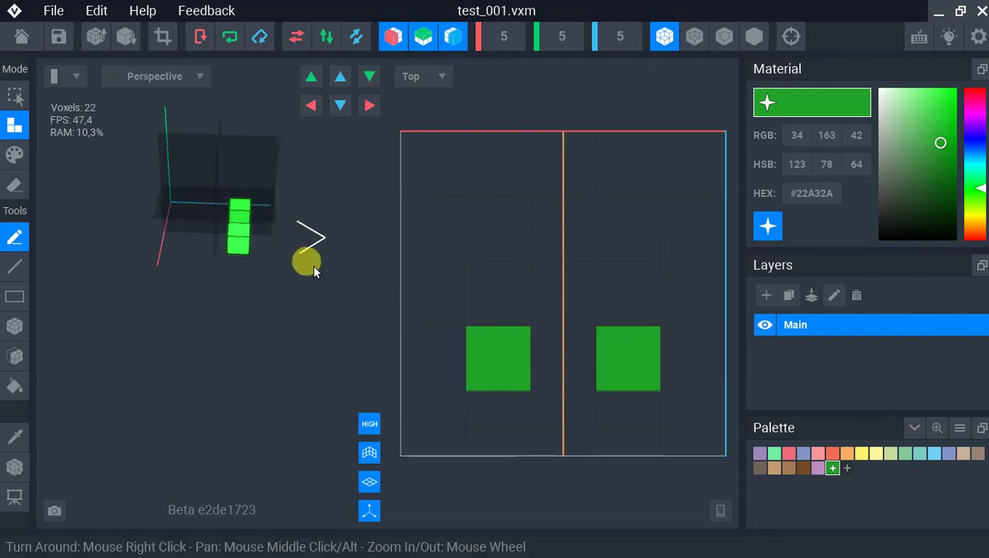
key(ctrl+z)
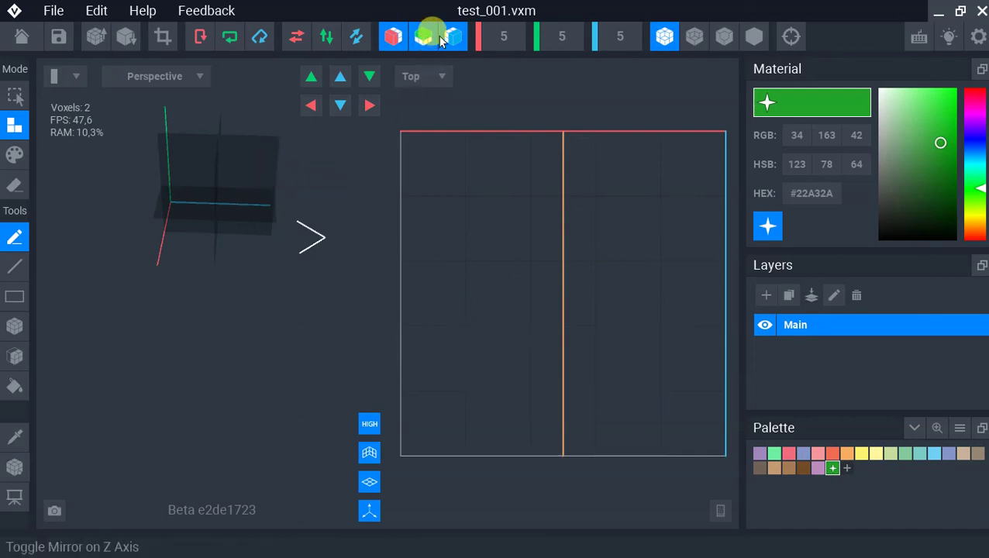
Step: Place one green voxel near a lower edge of the volume with all three mirror planes active, and inspect its mirrored copies
right_drag(217, 186, 295, 192)
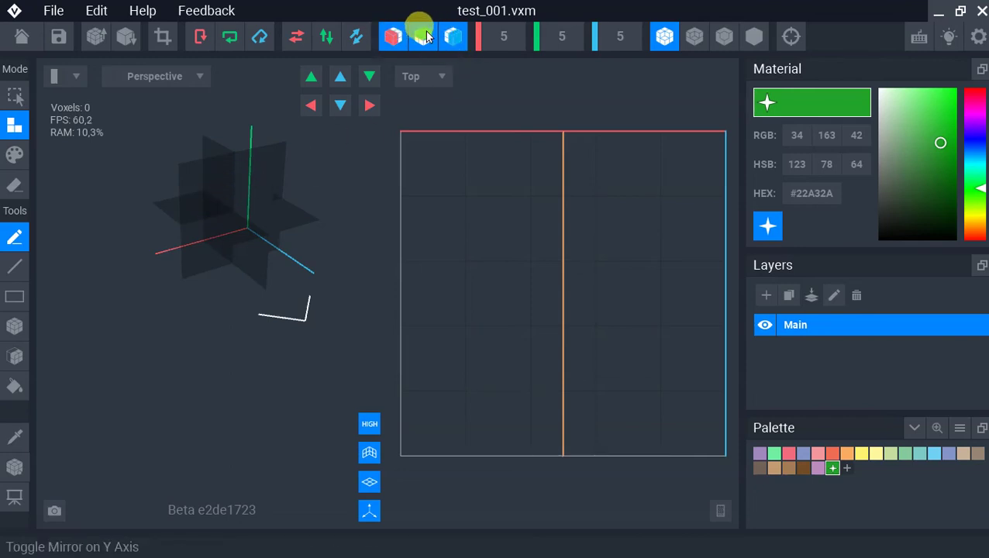
click(221, 240)
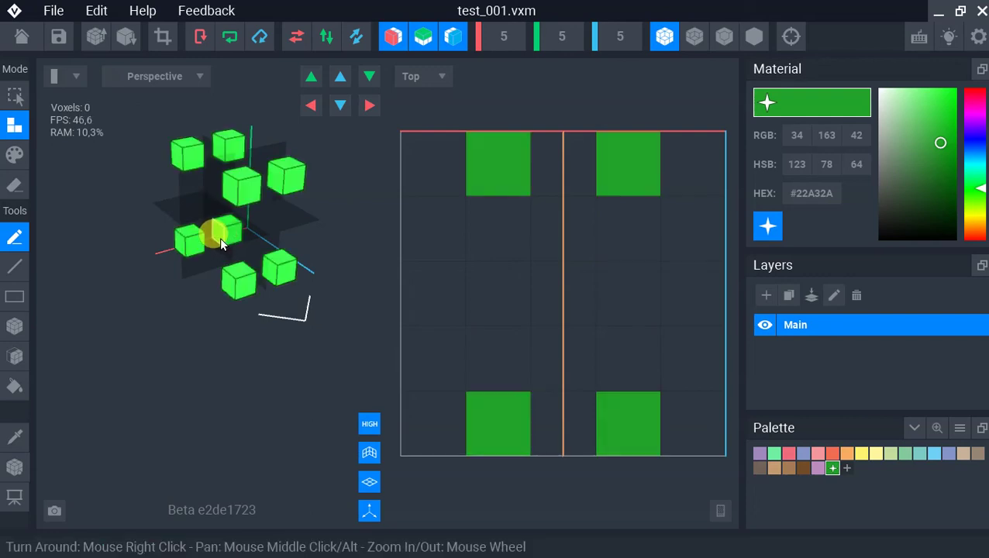
right_drag(248, 260, 185, 263)
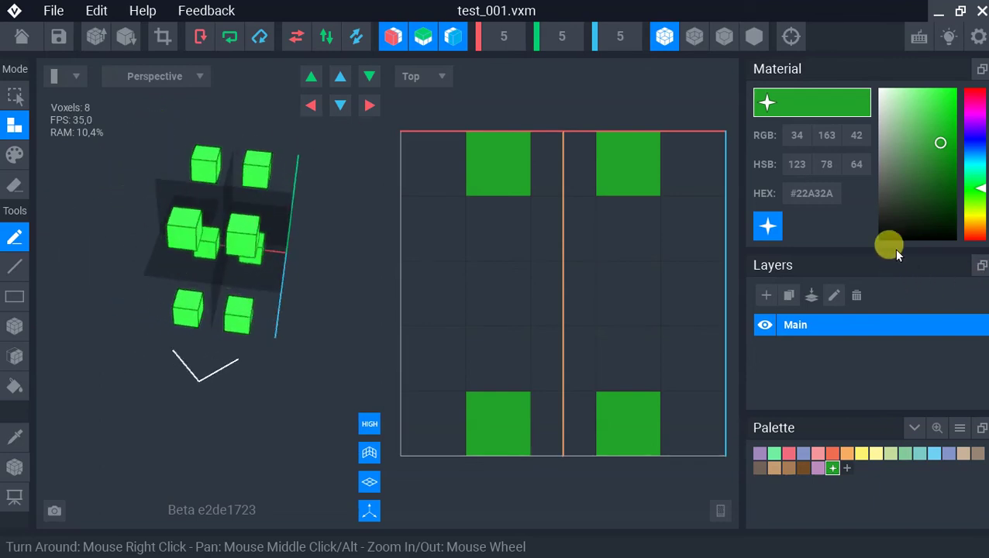
Step: Add orange-red (#F06D54) voxels stacked against the green ones and outward at the sides, with all three mirror planes active
click(835, 454)
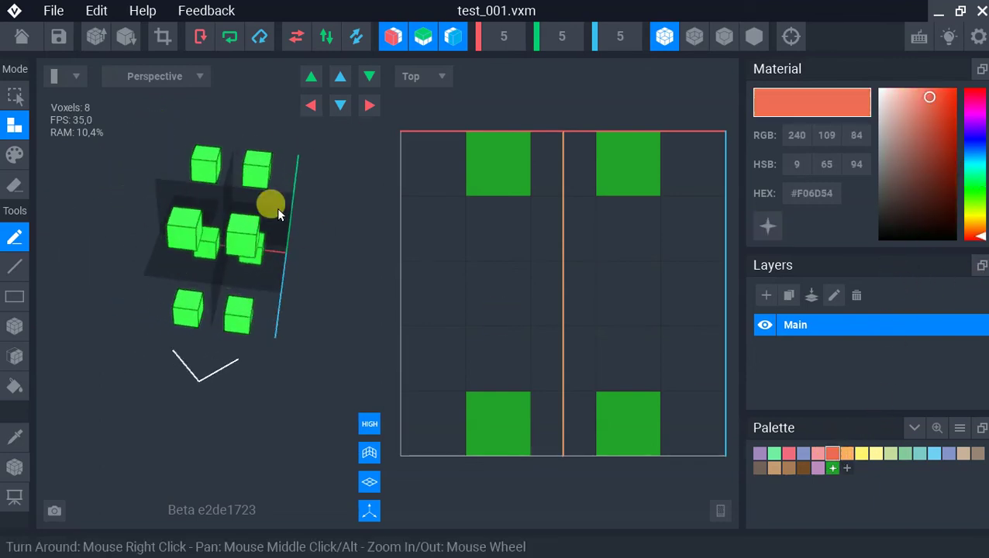
click(260, 245)
click(265, 248)
right_drag(265, 248, 161, 269)
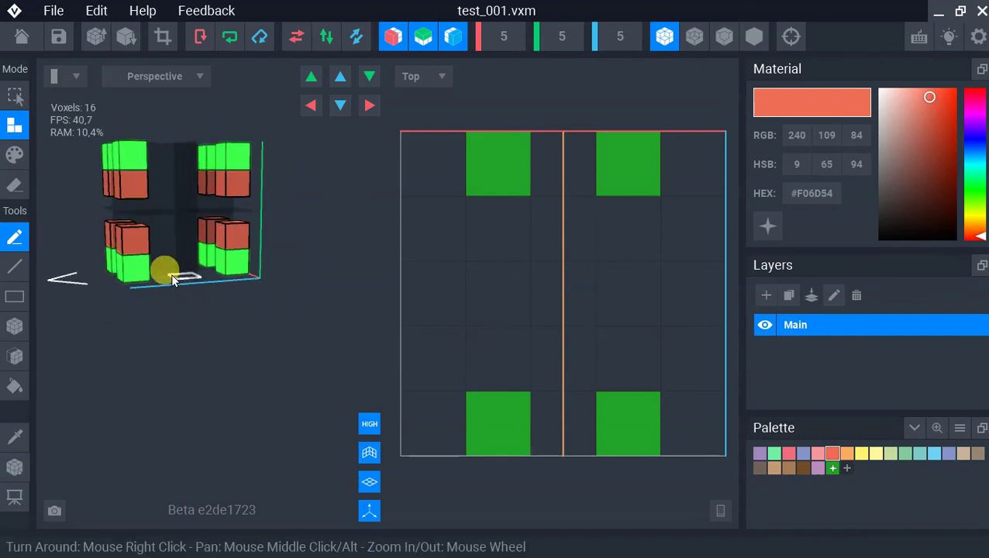
click(132, 244)
right_drag(155, 255, 287, 268)
scroll(157, 256, up, 3)
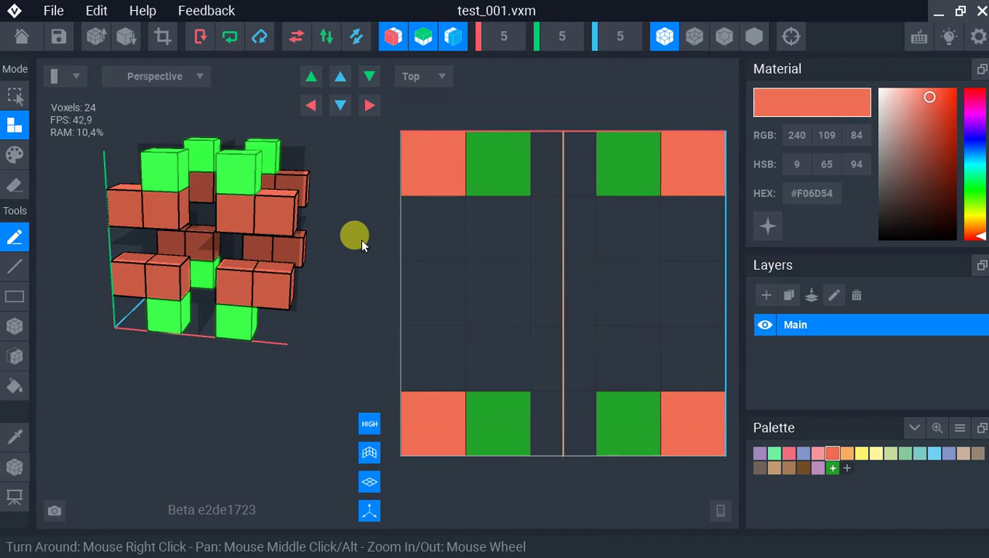
Step: Try the successive voxel edge display modes and finish with the edges hidden
click(694, 37)
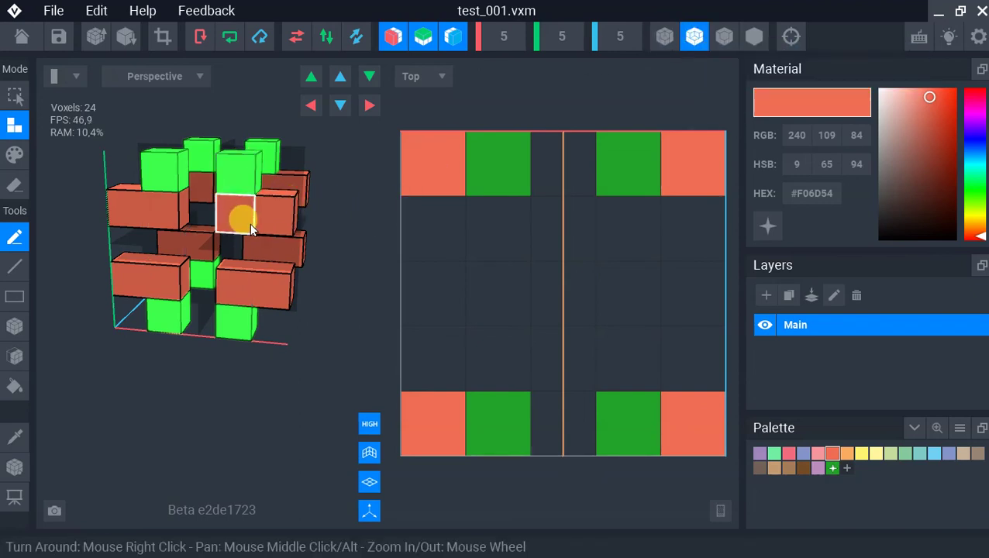
click(724, 38)
click(753, 36)
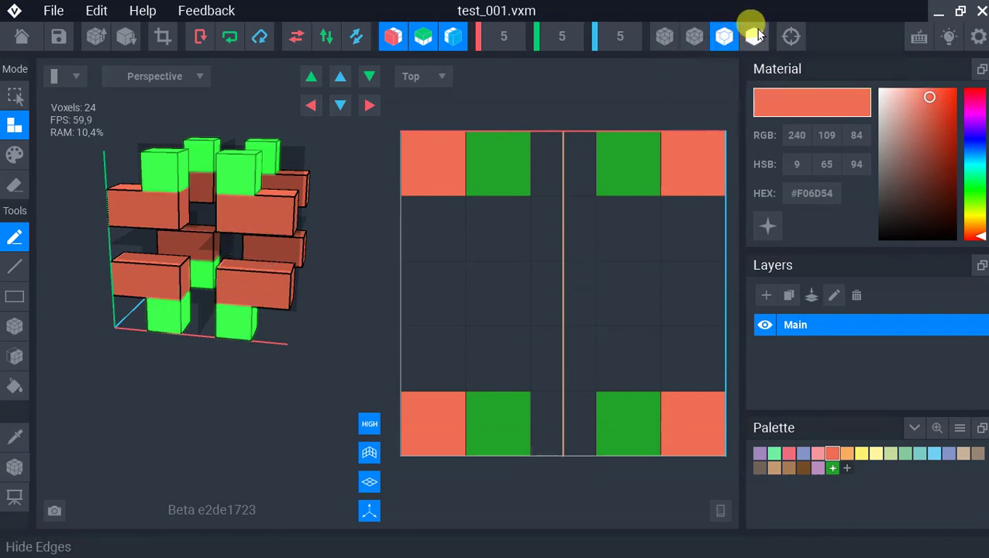
right_drag(328, 266, 232, 264)
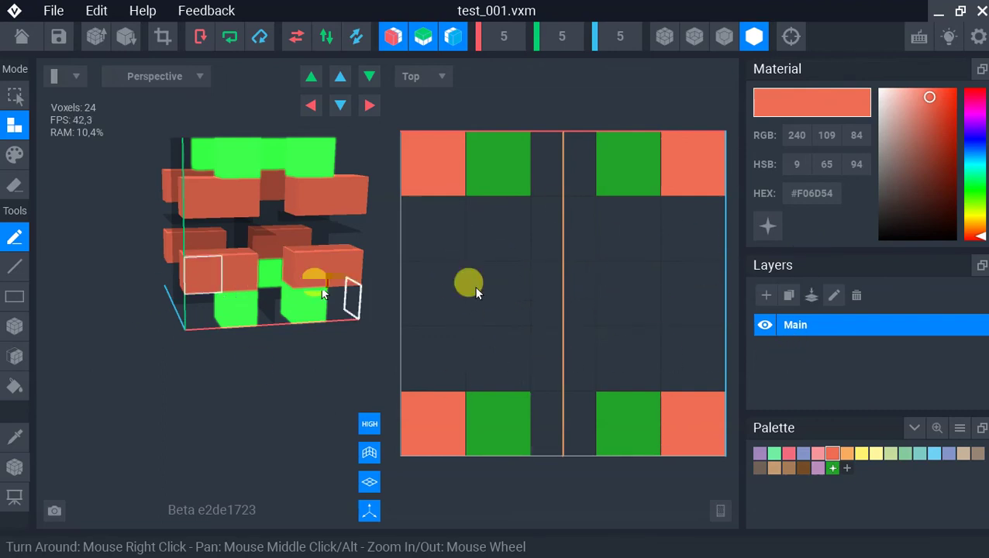
Step: Rename the Main layer as "livello n.2"
click(834, 293)
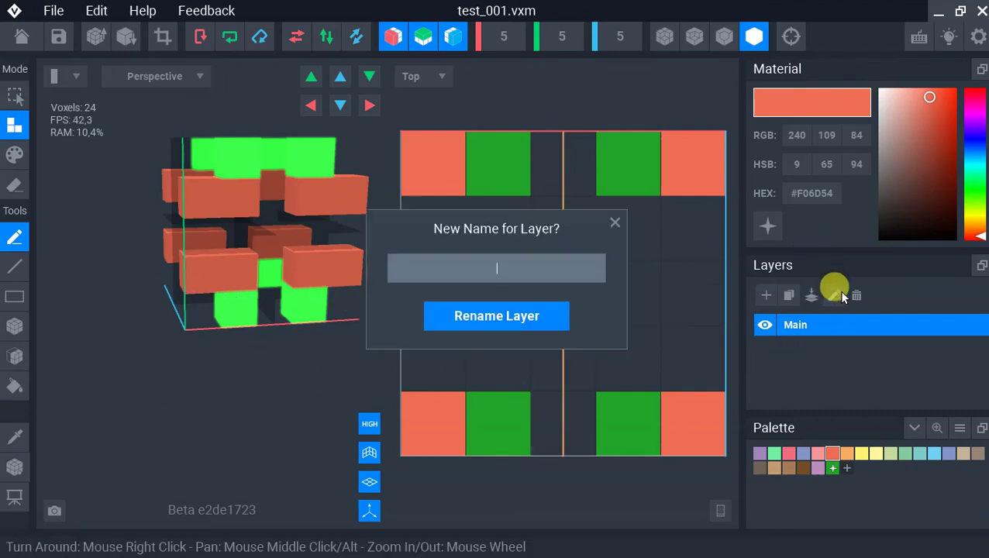
click(614, 223)
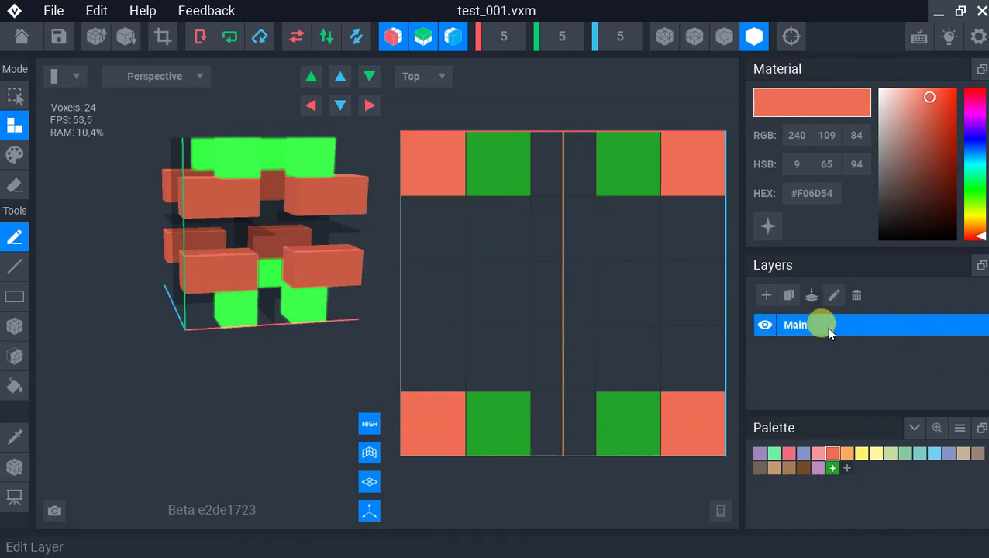
click(836, 298)
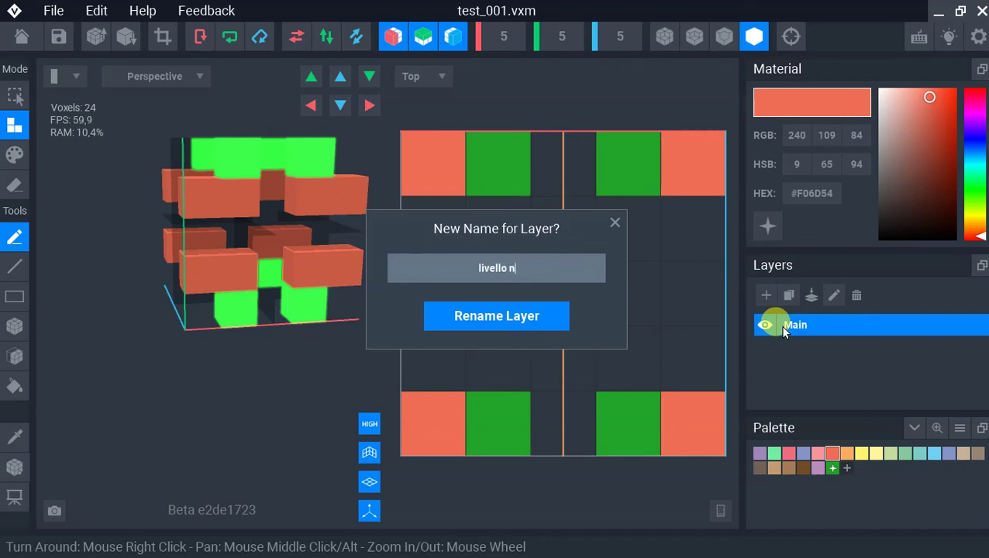
key(Return)
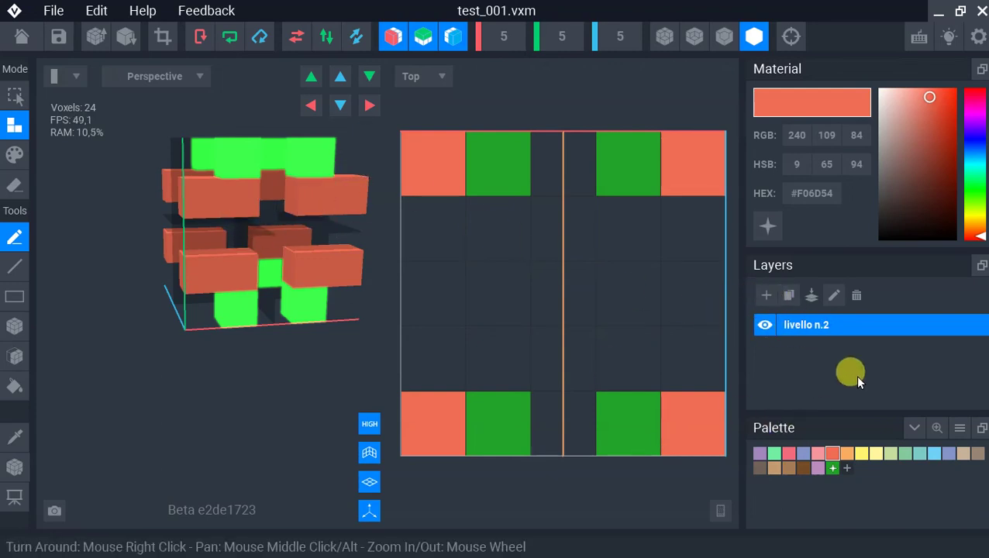
Step: Add a new layer, make it the active one, and hide the layer livello n.2
click(765, 295)
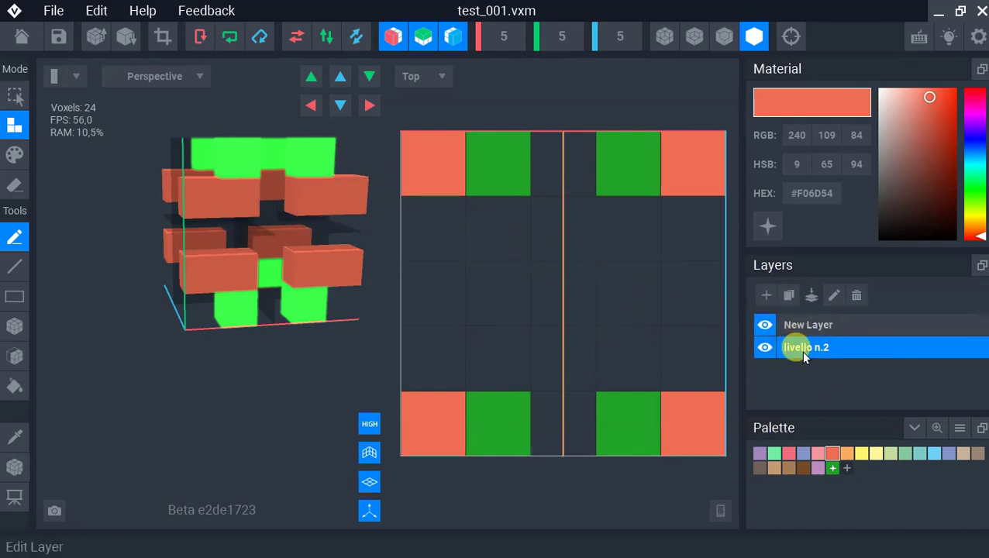
click(802, 324)
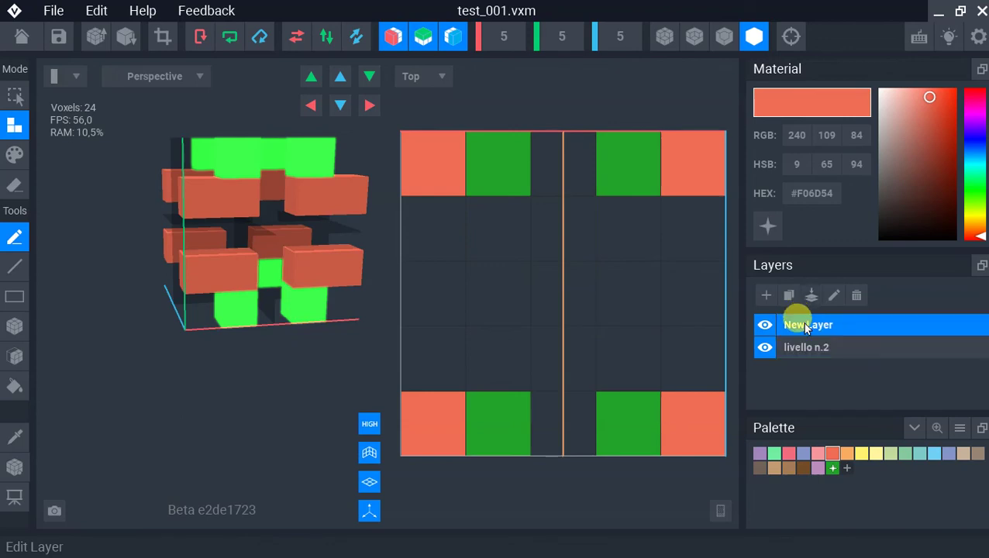
click(764, 348)
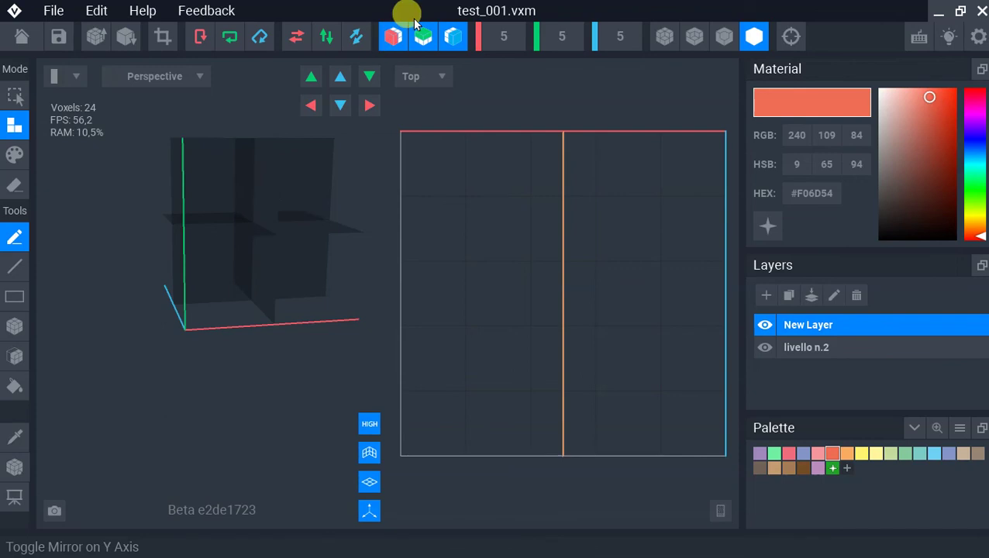
Step: Turn off mirroring on the X, Y and Z axes
click(392, 37)
click(423, 36)
click(452, 37)
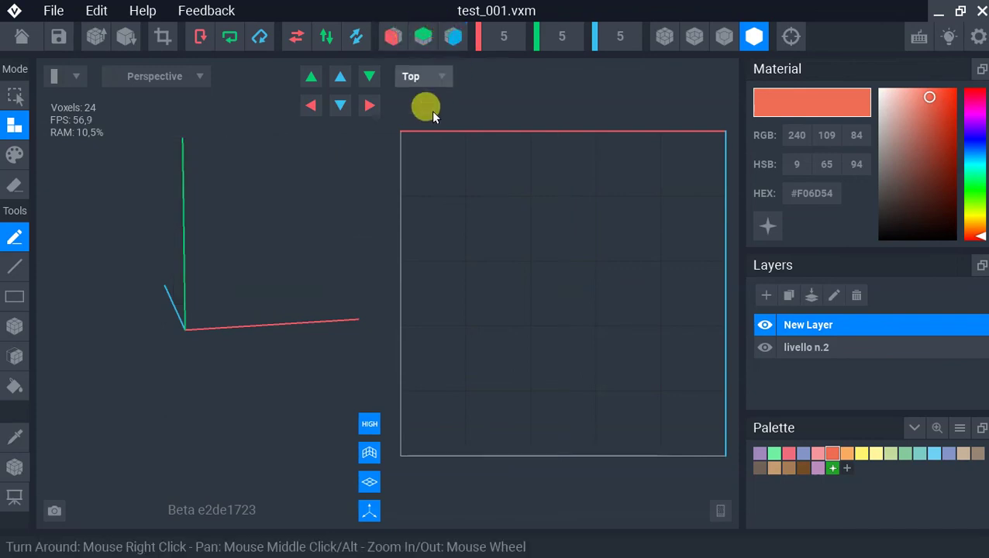
Step: Draw a stepped path of purple (#A188BD) voxels with a tall column at one end on the new layer
right_drag(209, 225, 65, 190)
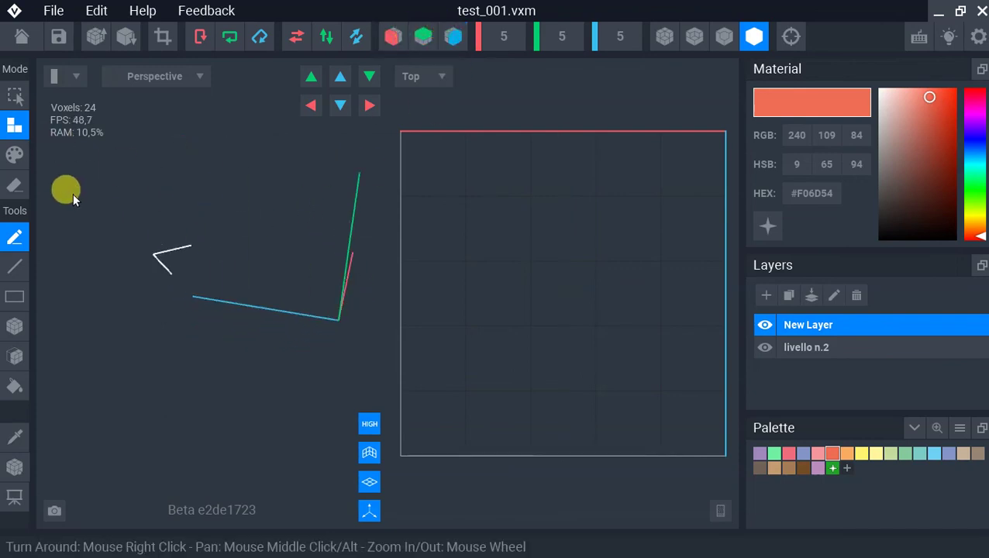
right_drag(269, 261, 258, 267)
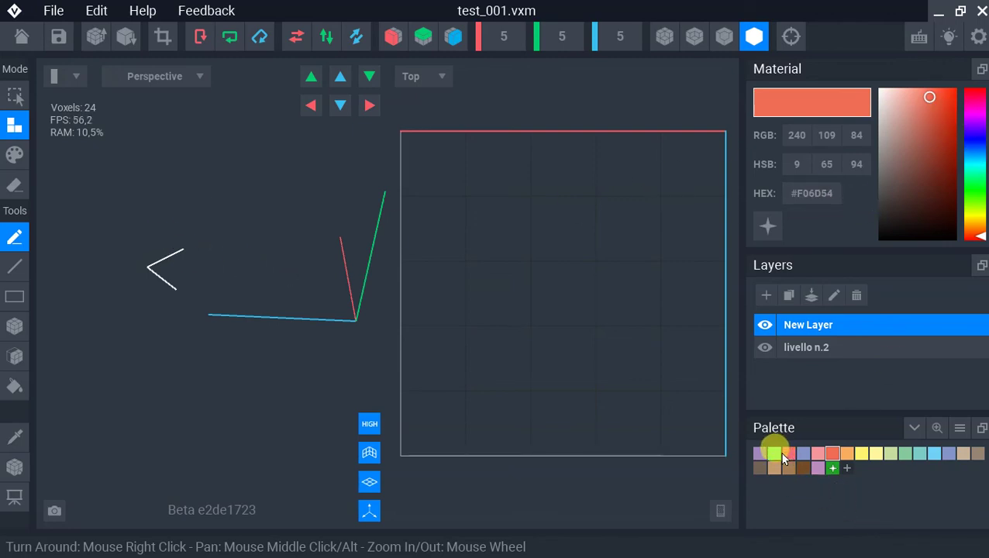
click(757, 456)
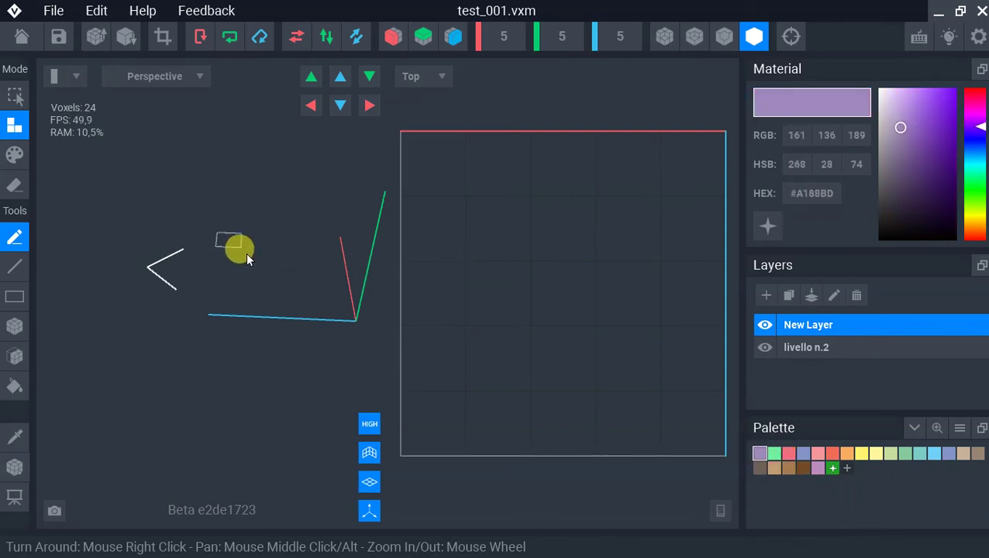
drag(278, 256, 283, 235)
drag(275, 198, 273, 159)
mouse_move(275, 198)
right_down()
mouse_move(251, 205)
mouse_move(275, 193)
right_up()
drag(276, 198, 322, 208)
right_drag(251, 206, 249, 206)
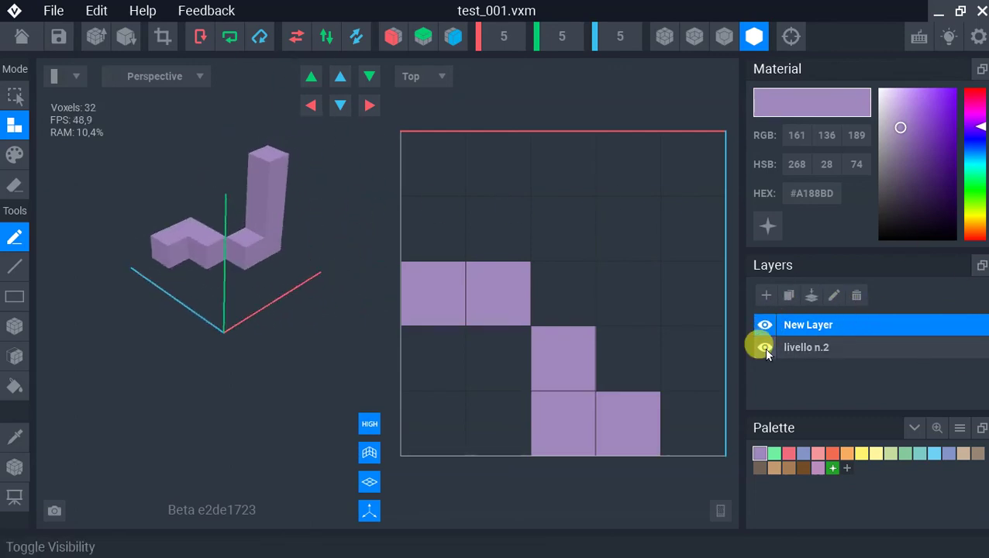
Step: Show and hide the layer livello n.2 repeatedly to compare both layers, leaving it hidden
click(764, 348)
right_drag(250, 206, 253, 206)
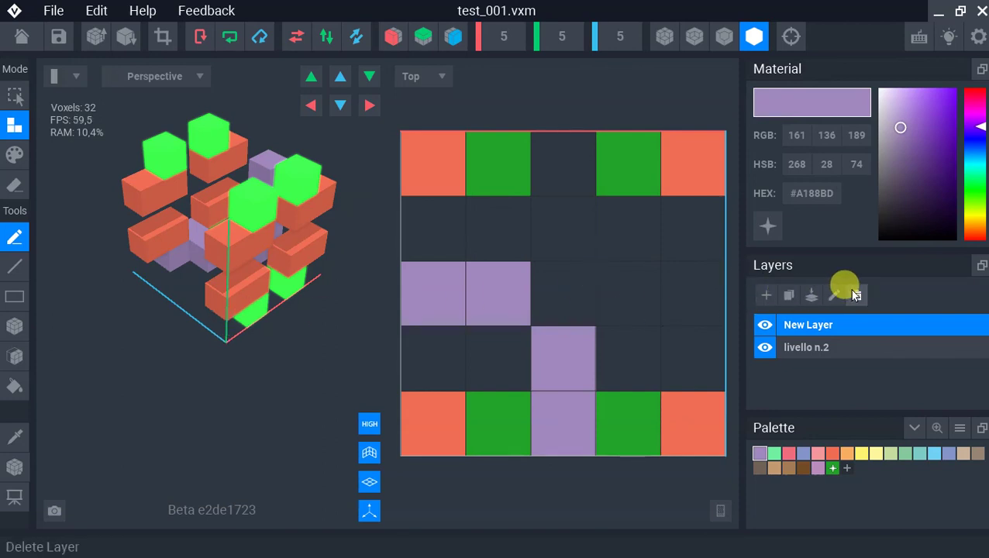
click(763, 348)
click(763, 349)
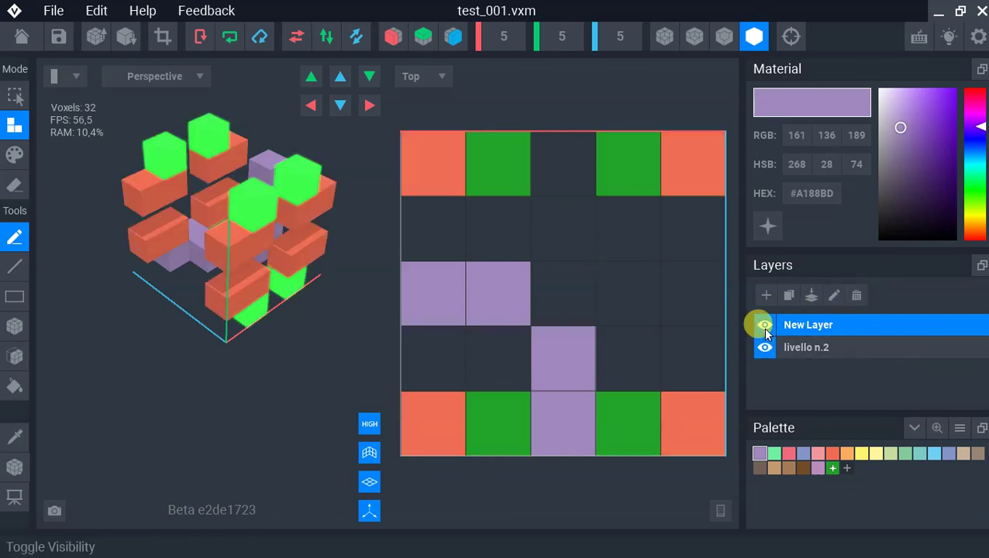
click(764, 344)
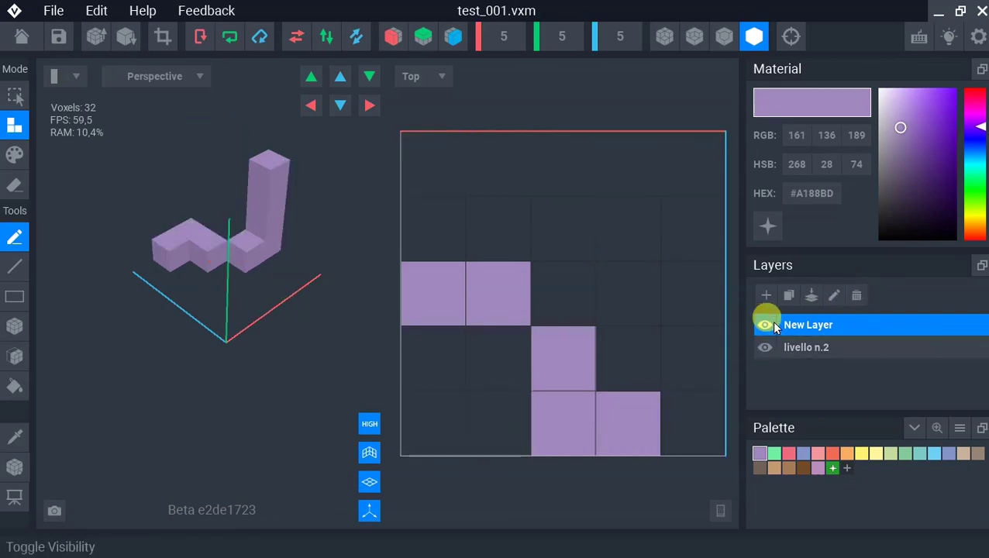
click(763, 347)
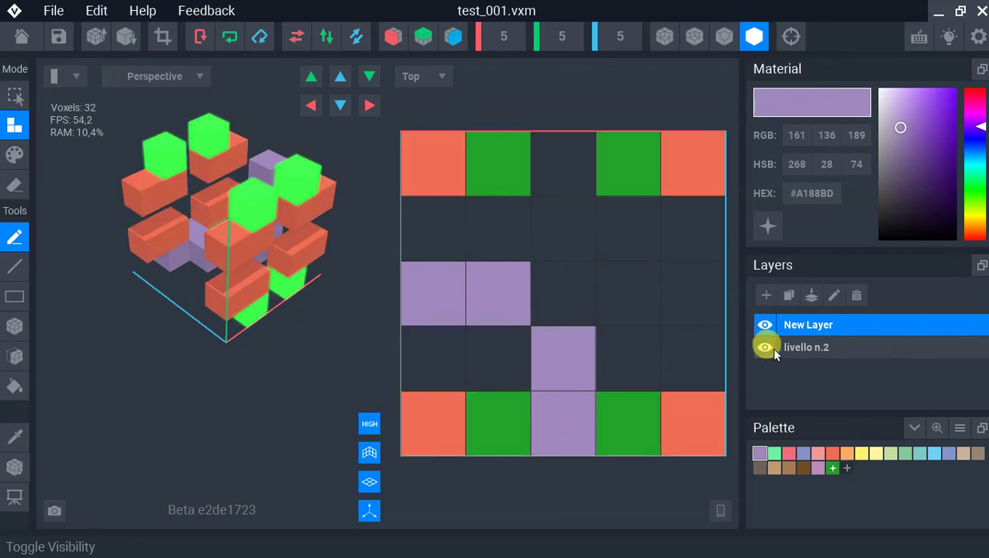
click(771, 349)
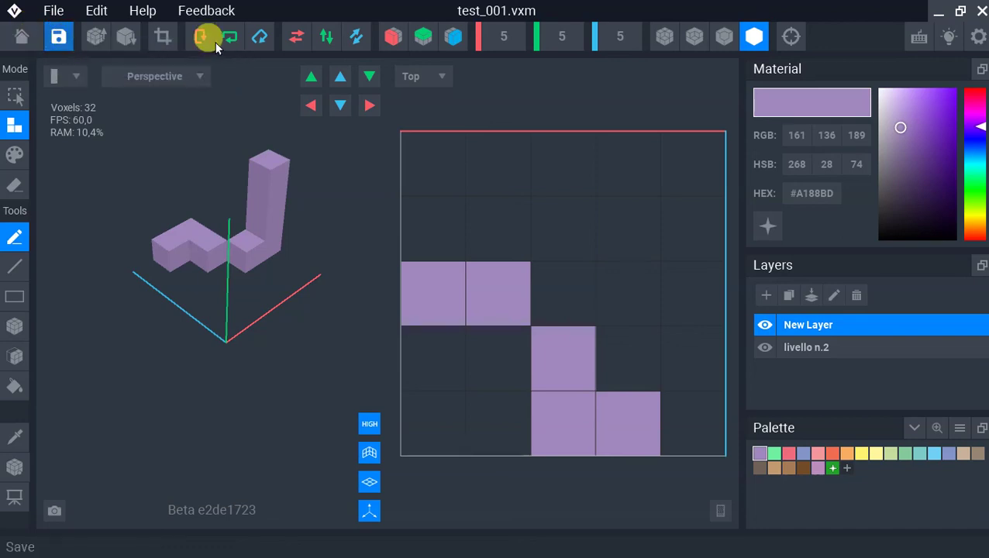
Step: Examine the Save As location and file name options and the available export formats without saving or exporting
click(51, 10)
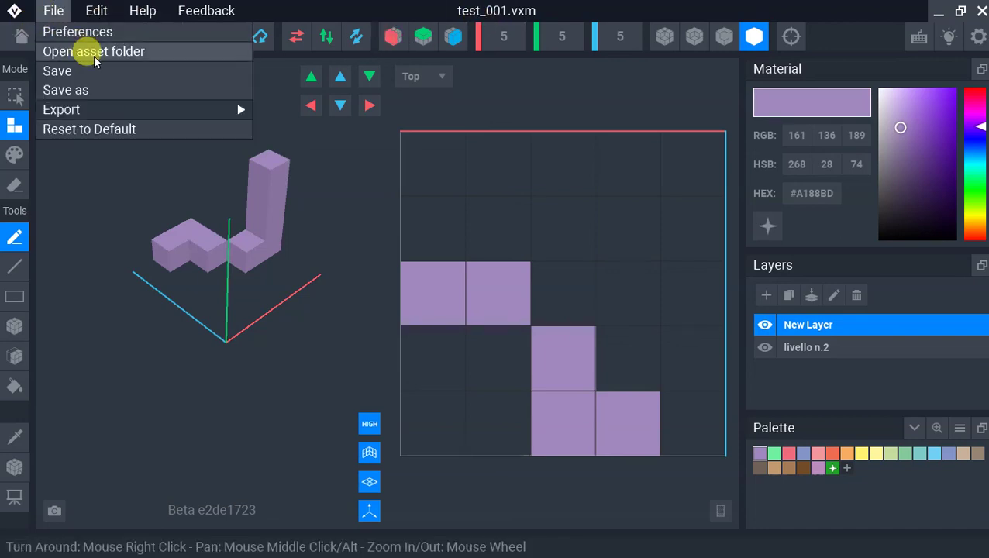
click(112, 100)
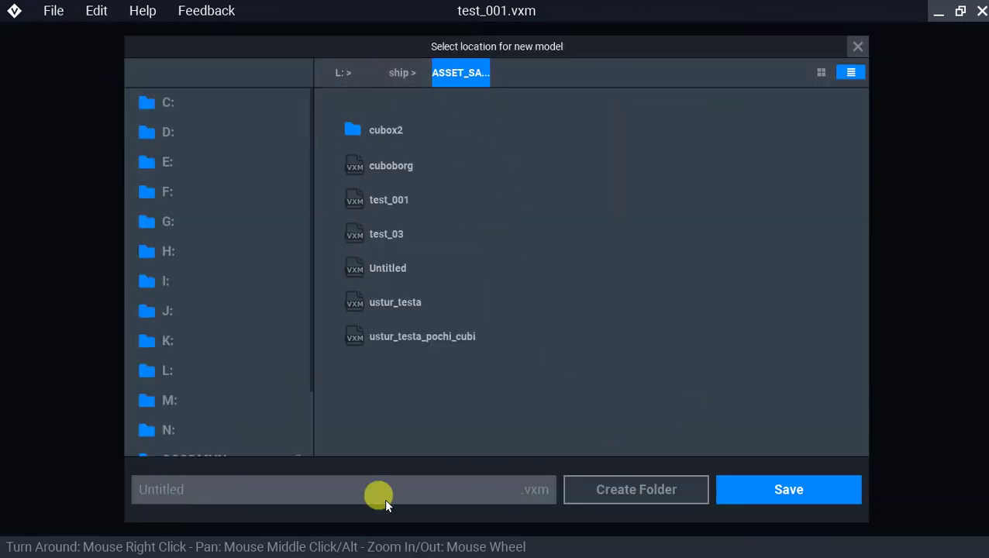
click(334, 488)
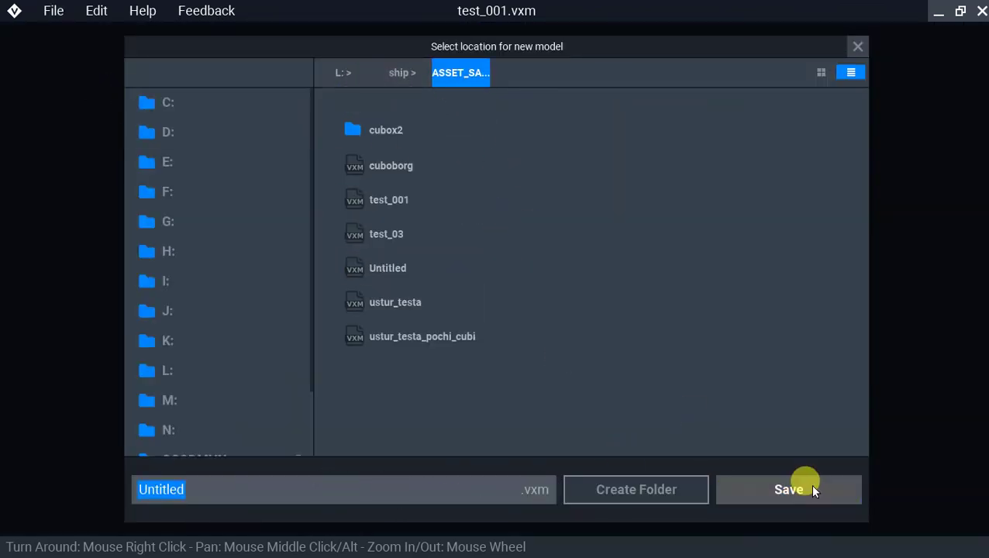
click(857, 47)
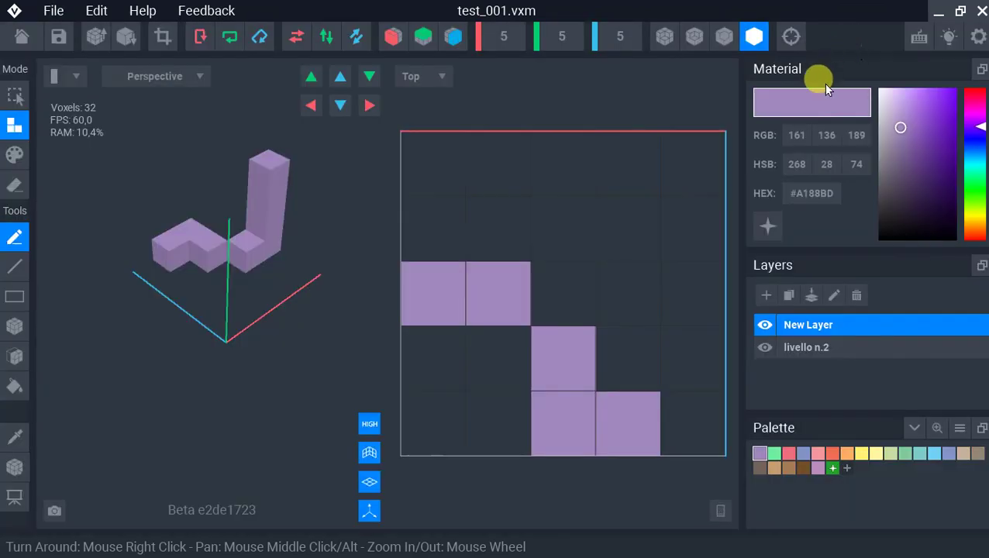
click(52, 11)
click(82, 89)
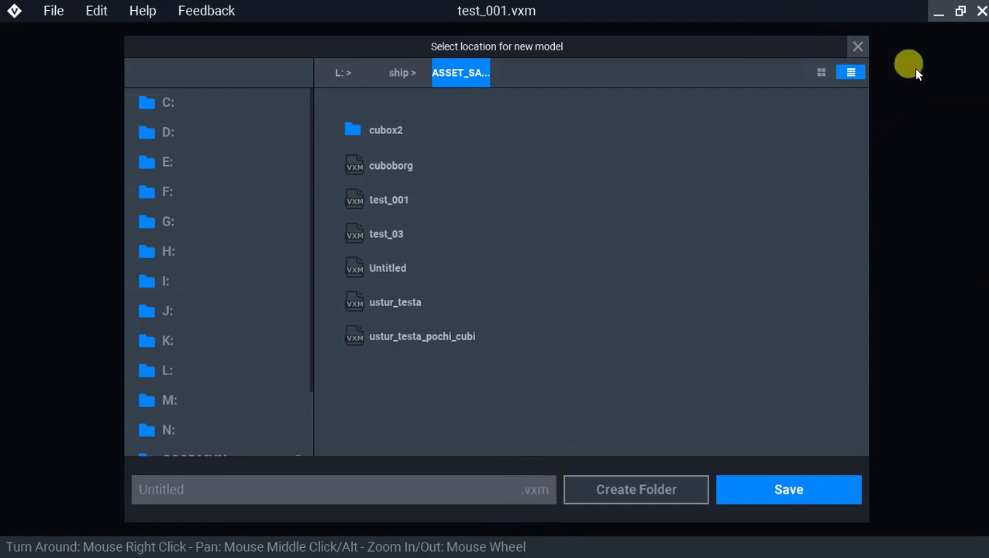
click(858, 47)
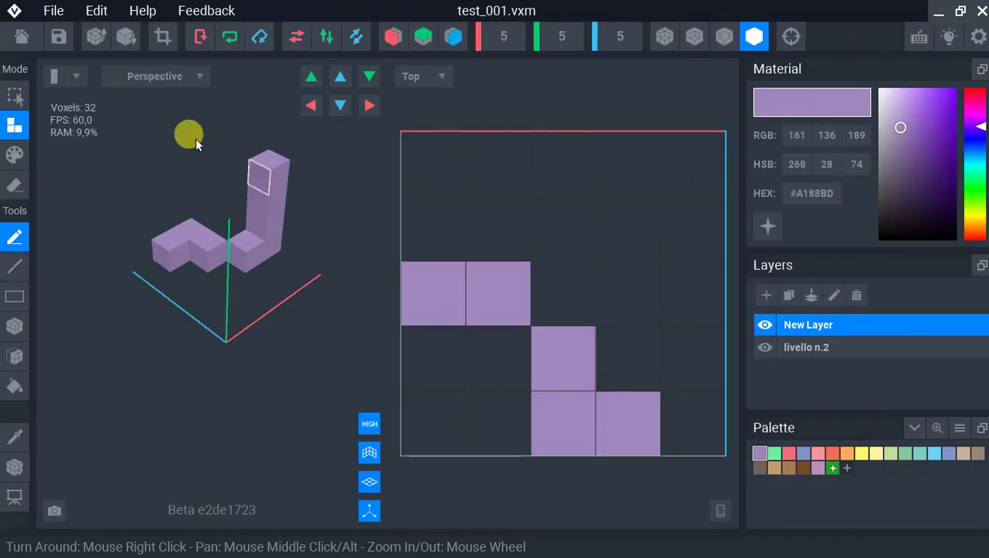
click(51, 10)
mouse_move(122, 115)
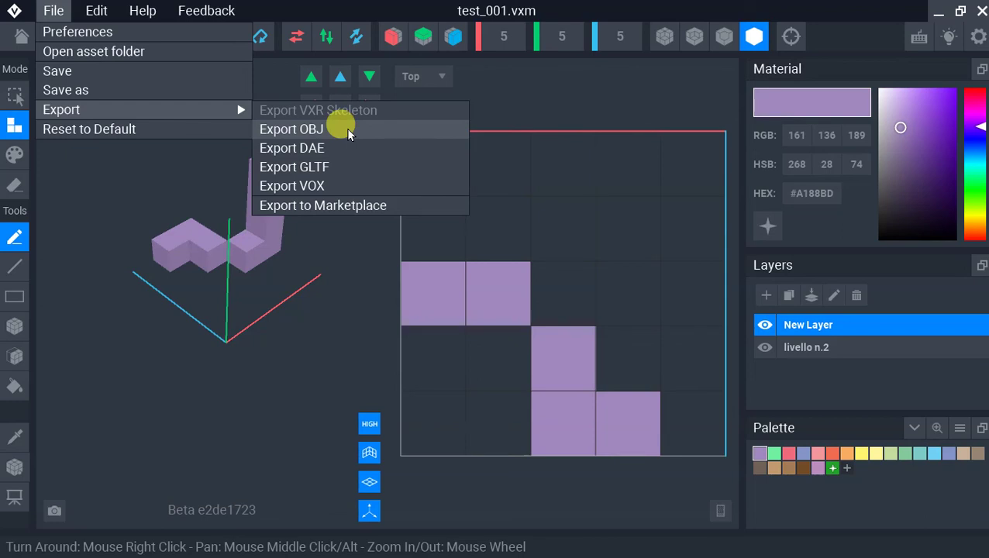
click(576, 104)
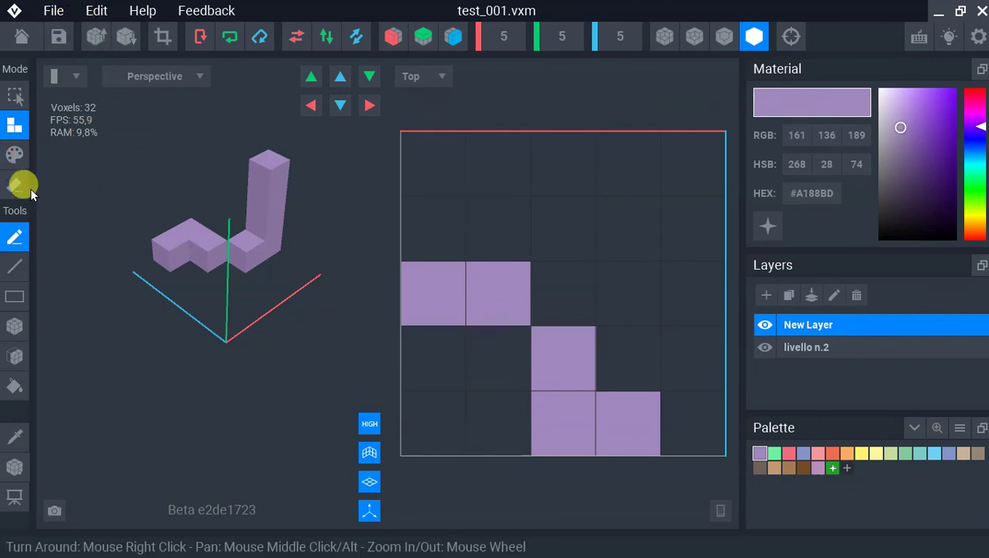
Step: Close test_001.vxm with its changes saved, and open the recent file cubox2.vxr in the Animator
click(22, 37)
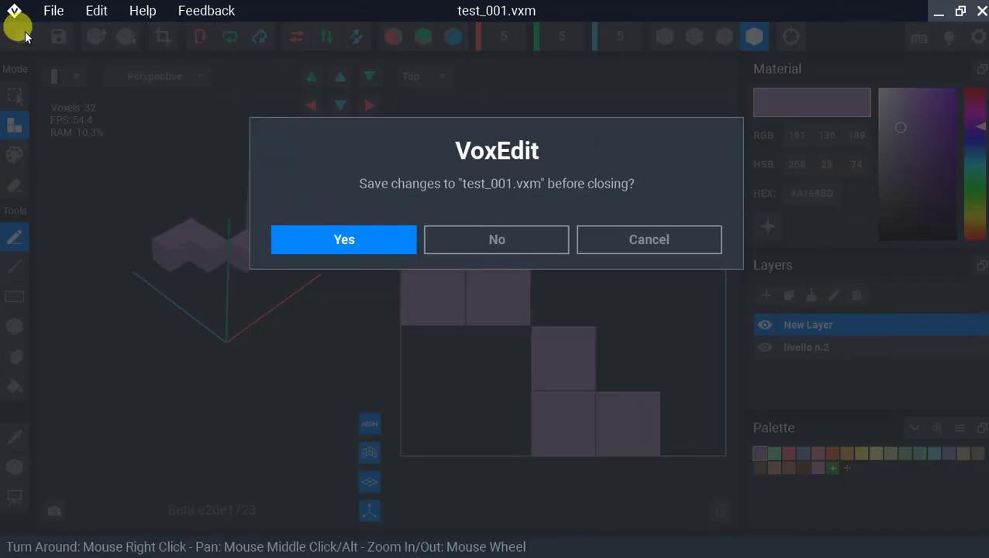
click(348, 237)
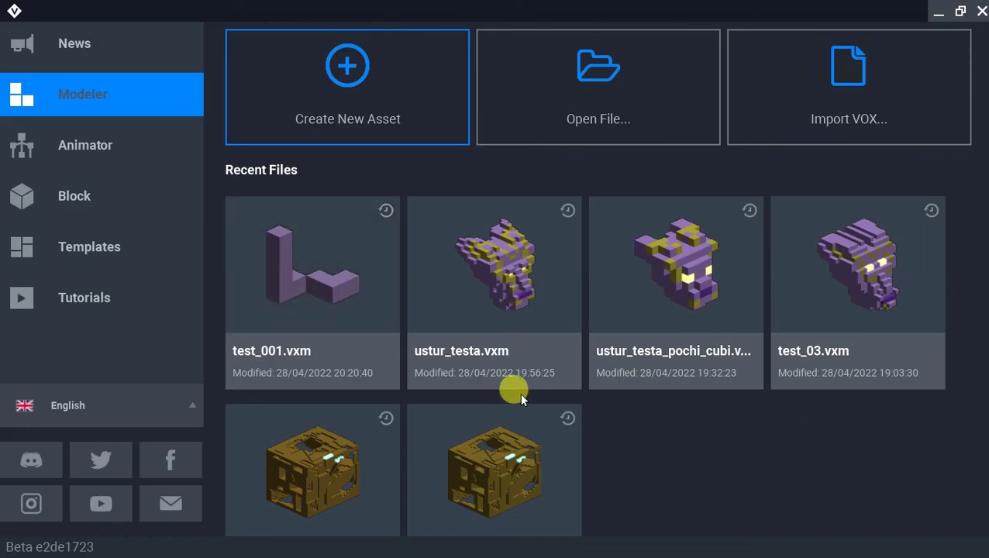
click(102, 145)
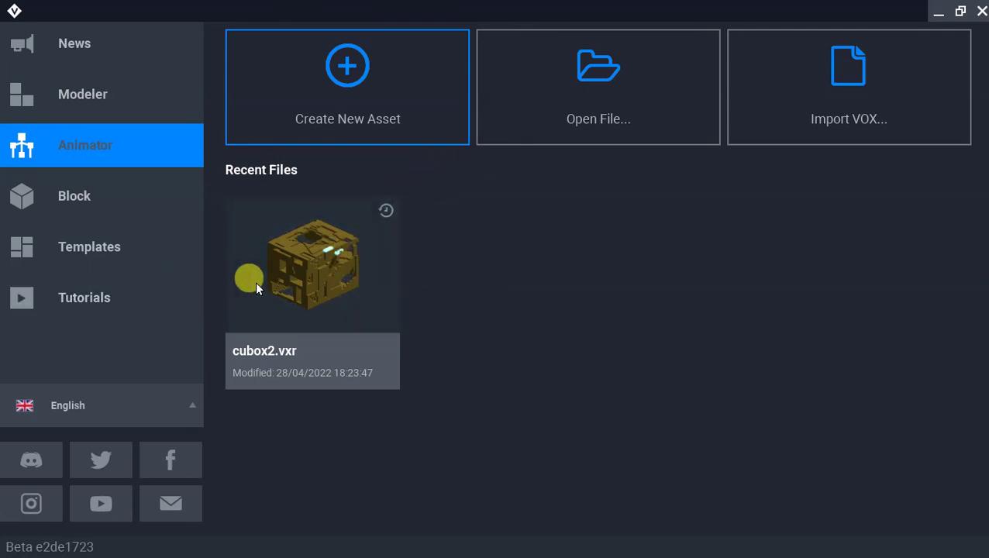
click(315, 272)
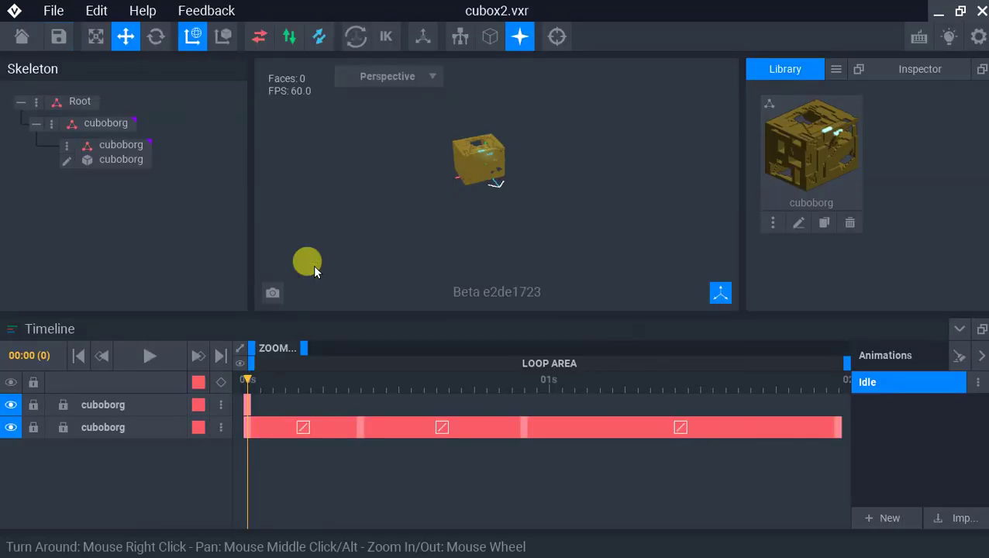
mouse_move(247, 372)
mouse_down()
mouse_move(707, 378)
mouse_move(236, 386)
mouse_up()
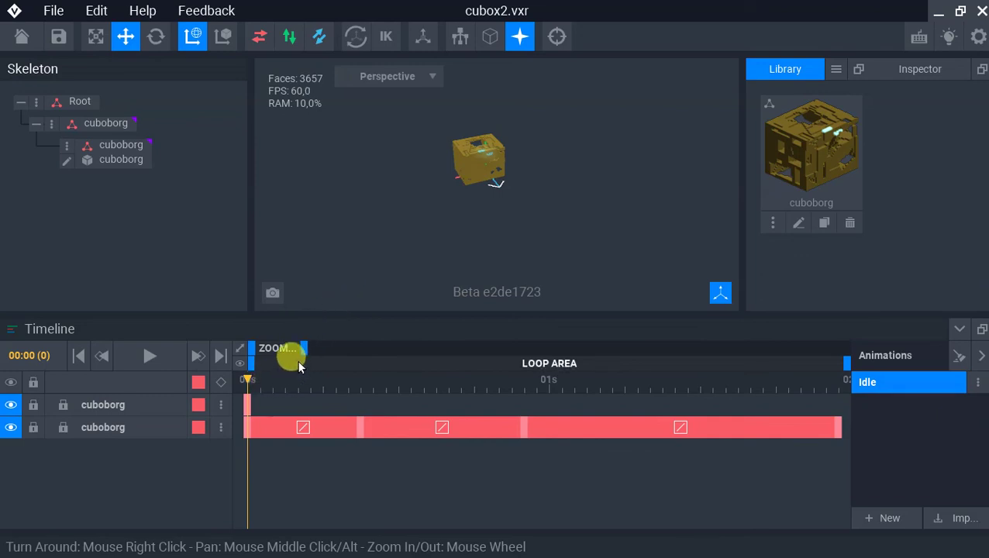